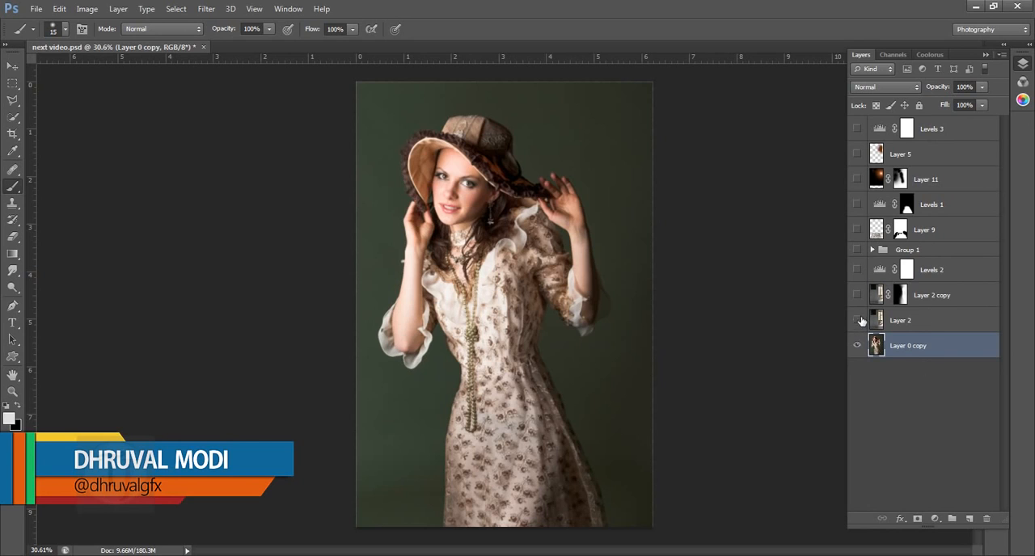
- Reveal the composite's layers from Layer 2 up to Group 1 and inspect the adjustments inside the group
{"action": "left_click_drag", "start_coordinate": [861, 321], "coordinate": [864, 252]}
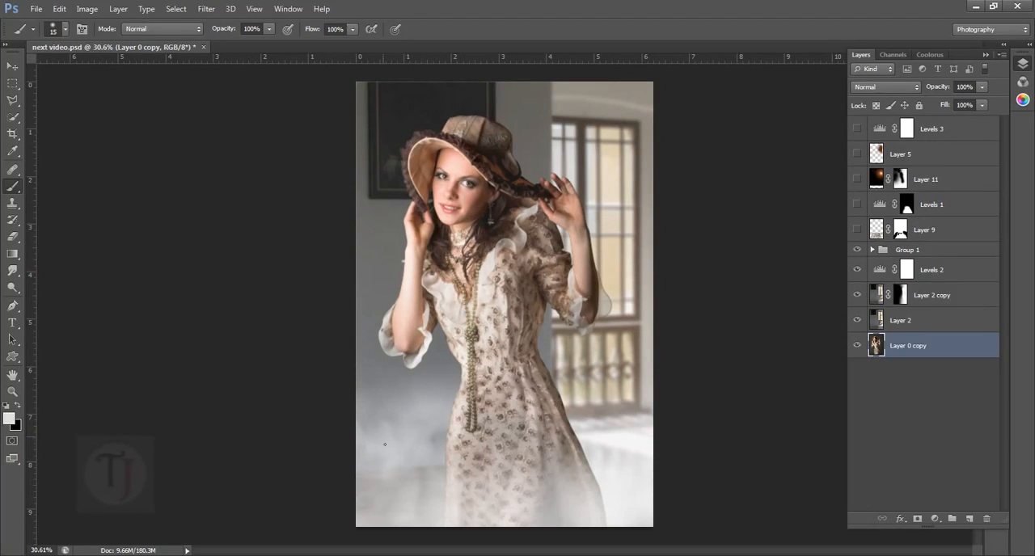
{"action": "left_click", "coordinate": [857, 250]}
{"action": "left_click", "coordinate": [857, 249]}
{"action": "left_click", "coordinate": [872, 250]}
{"action": "scroll", "coordinate": [916, 327], "scroll_direction": "down", "scroll_amount": 2}
{"action": "left_click_drag", "start_coordinate": [859, 220], "coordinate": [860, 301]}
{"action": "left_click", "coordinate": [857, 220]}
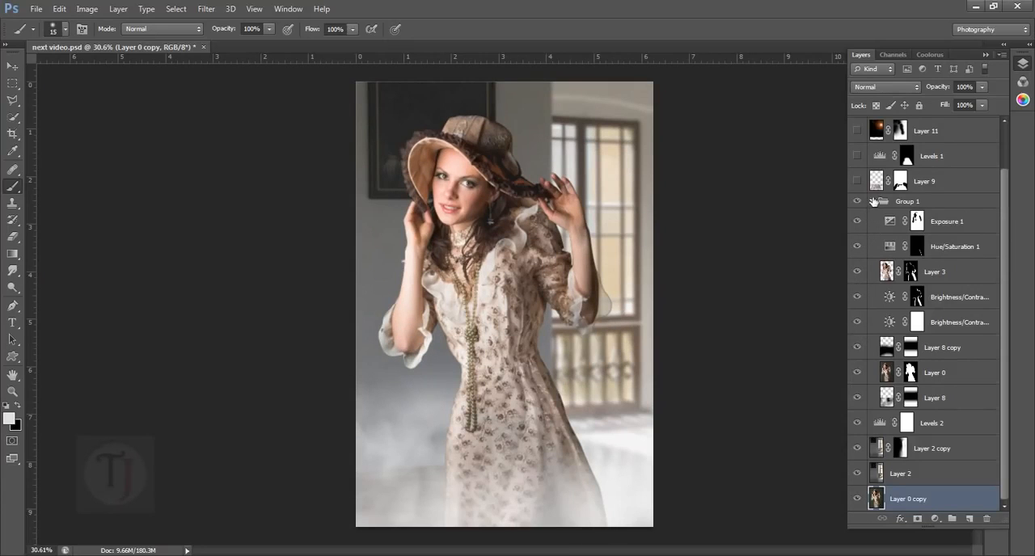
{"action": "left_click", "coordinate": [872, 201]}
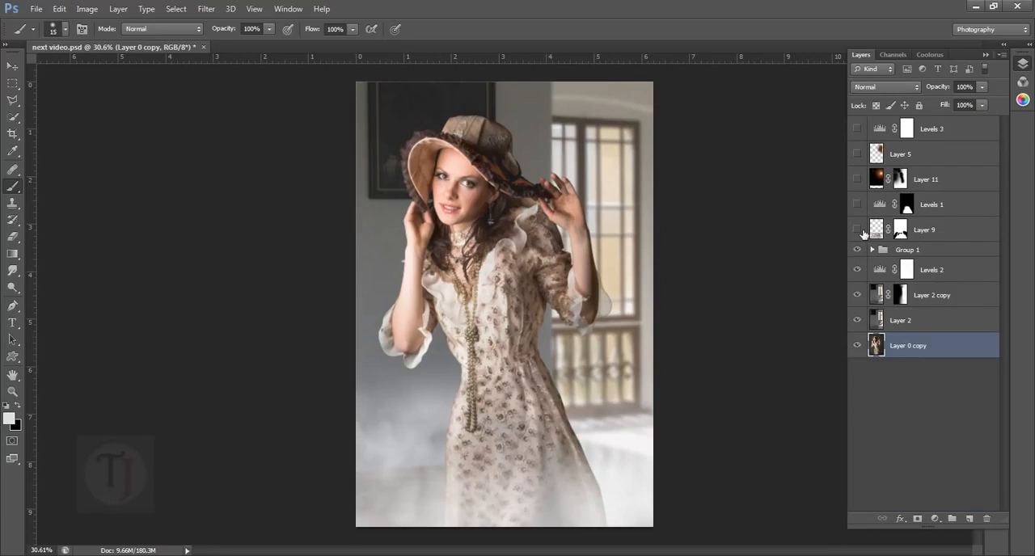
- Reveal Layer 9, Levels 1, Layer 11, Layer 5 and Levels 3 to view the finished composite
{"action": "left_click", "coordinate": [857, 230]}
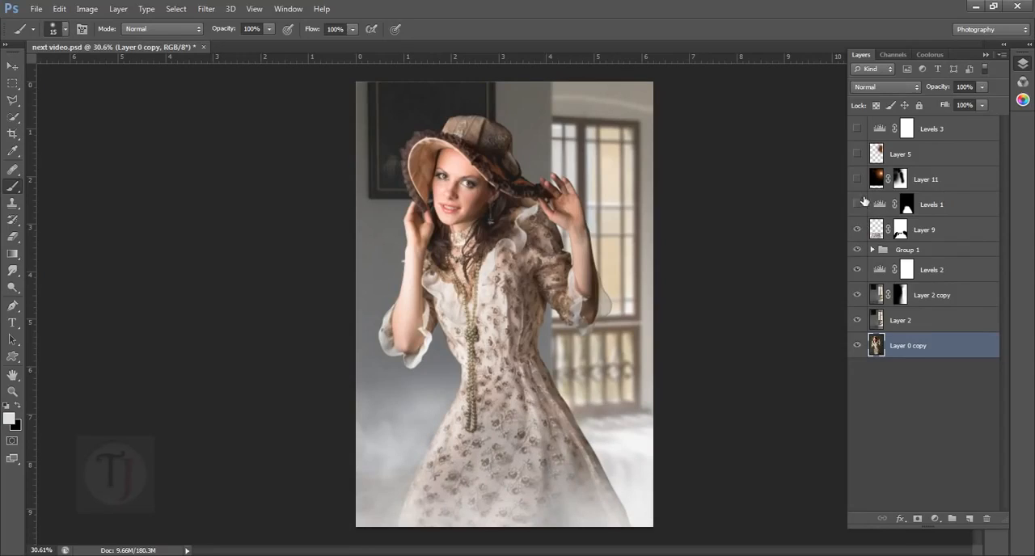
{"action": "left_click_drag", "start_coordinate": [865, 212], "coordinate": [866, 164]}
{"action": "left_click", "coordinate": [865, 134]}
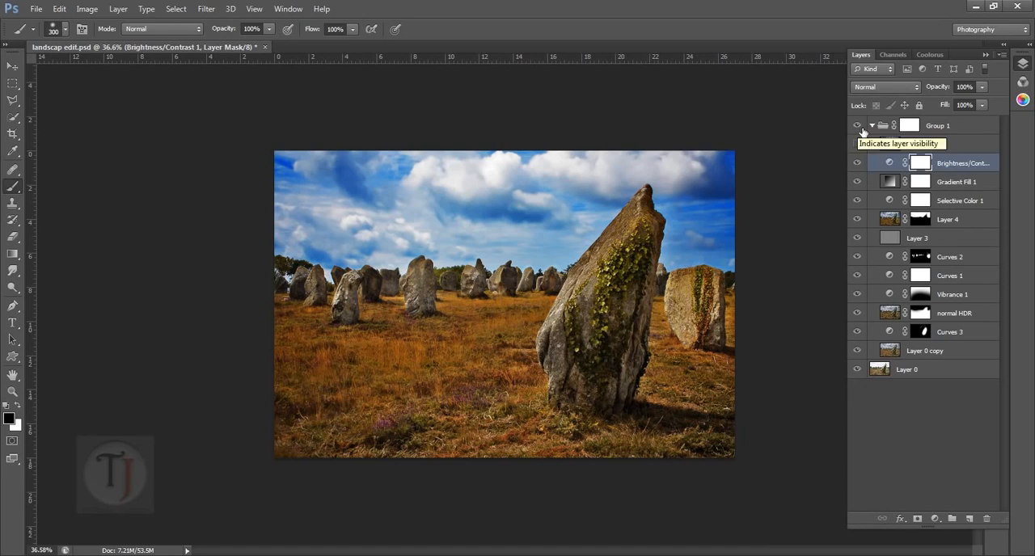
- Isolate the original landscape on Layer 0 and copy it into a new 1944 × 1296 pixel document
{"action": "left_click", "coordinate": [865, 373]}
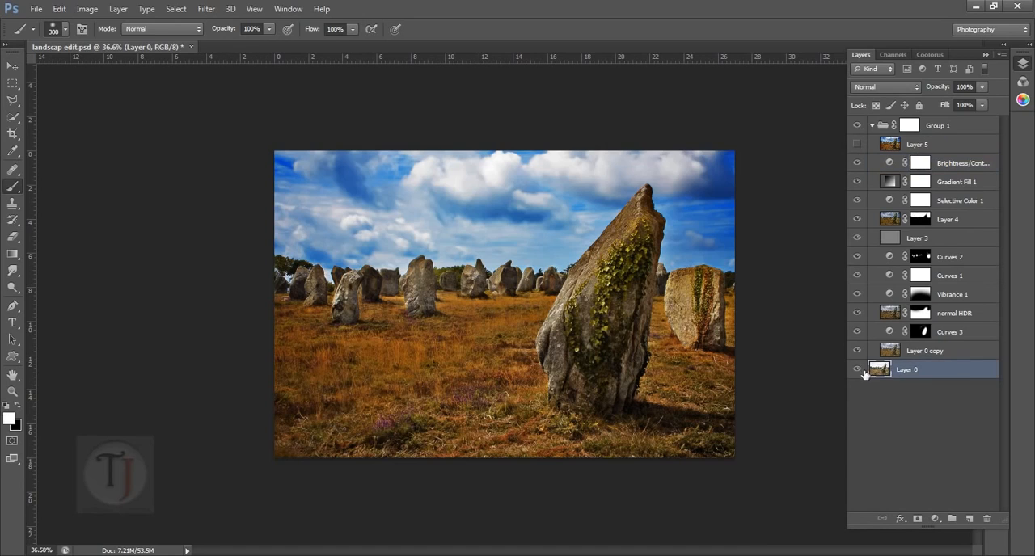
{"action": "left_click", "coordinate": [857, 370], "text": "alt"}
{"action": "key", "text": "ctrl+a"}
{"action": "key", "text": "ctrl+c"}
{"action": "key", "text": "ctrl+n"}
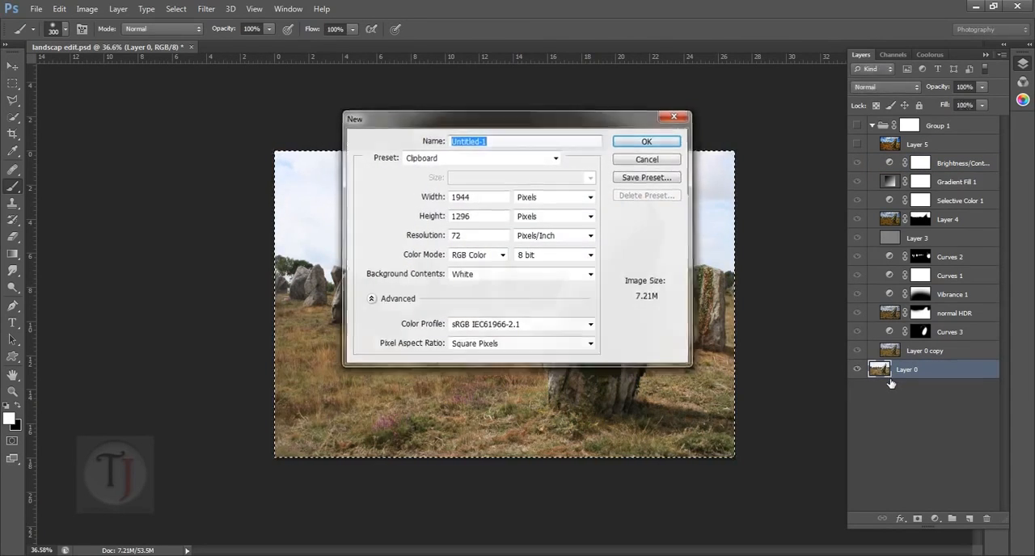
{"action": "key", "text": "Return"}
{"action": "key", "text": "ctrl+v"}
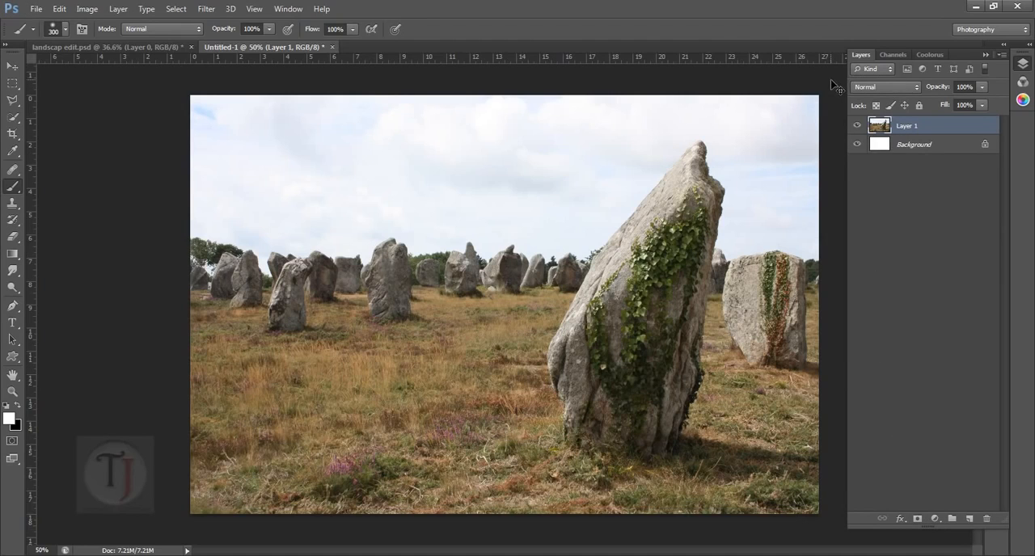
- Duplicate the landscape layer and apply Shadows/Highlights with a highlights amount of 85% and a reduced shadows amount
{"action": "key", "text": "ctrl+j"}
{"action": "left_click", "coordinate": [86, 9]}
{"action": "left_click", "coordinate": [346, 256]}
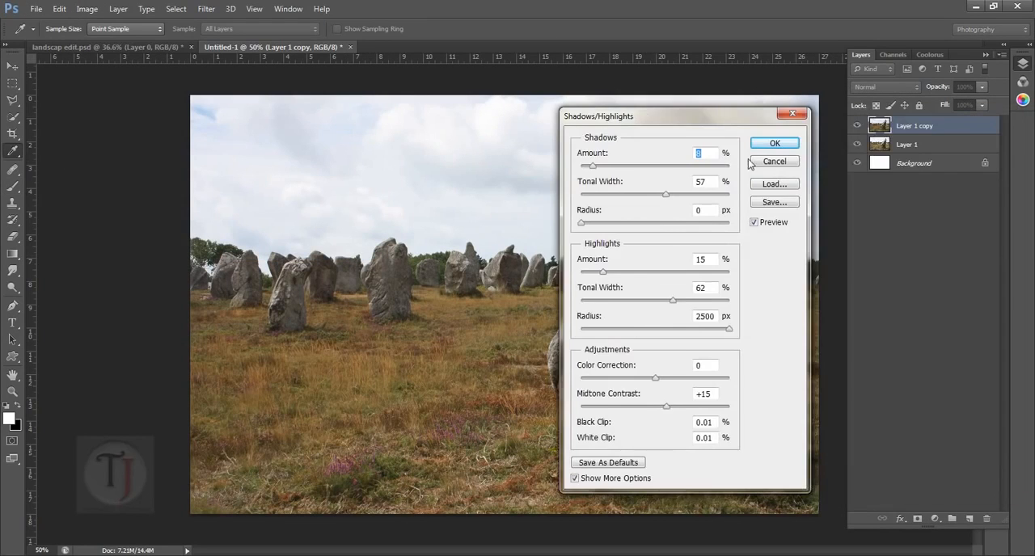
{"action": "left_click_drag", "start_coordinate": [655, 115], "coordinate": [815, 148]}
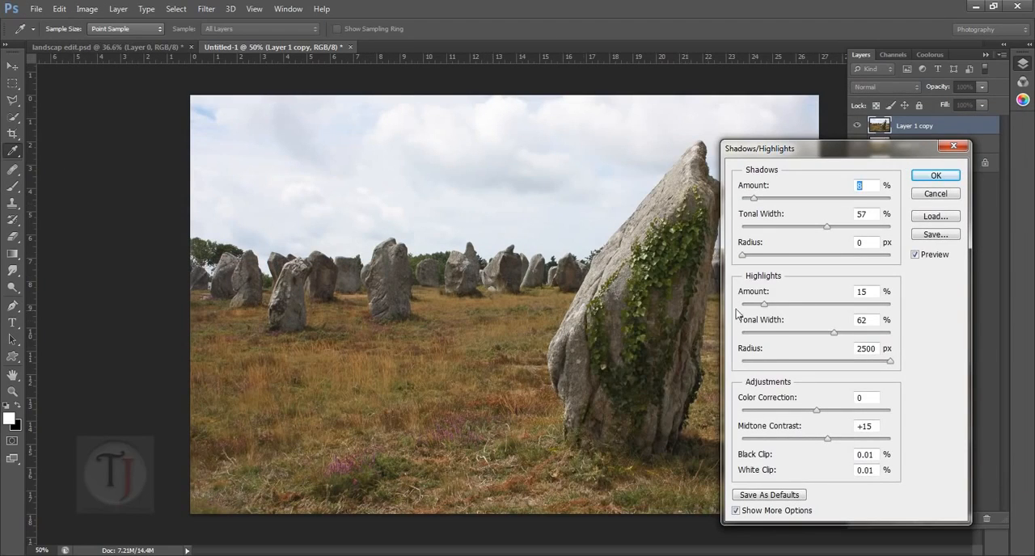
{"action": "left_click_drag", "start_coordinate": [764, 304], "coordinate": [869, 305]}
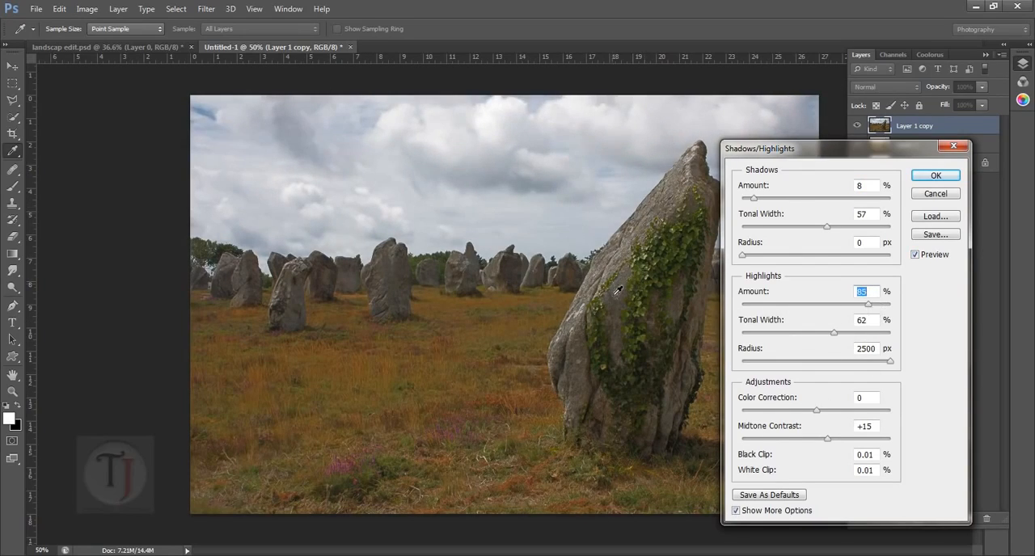
{"action": "left_click", "coordinate": [916, 256]}
{"action": "left_click_drag", "start_coordinate": [755, 202], "coordinate": [744, 201]}
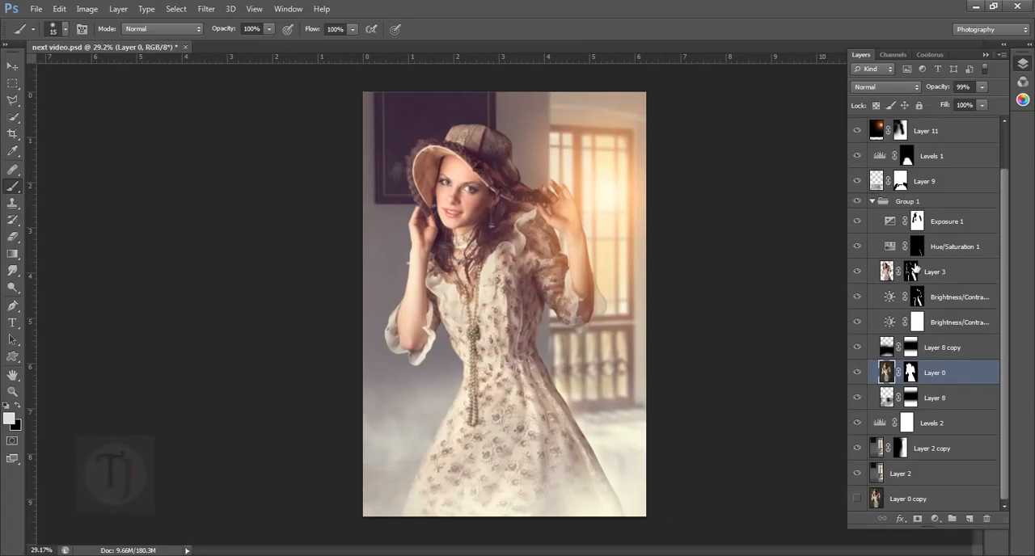
- Isolate Layer 0 copy to examine the model's source photo, and restore the visibility of the other layers
{"action": "scroll", "coordinate": [943, 290], "scroll_direction": "up", "scroll_amount": 3}
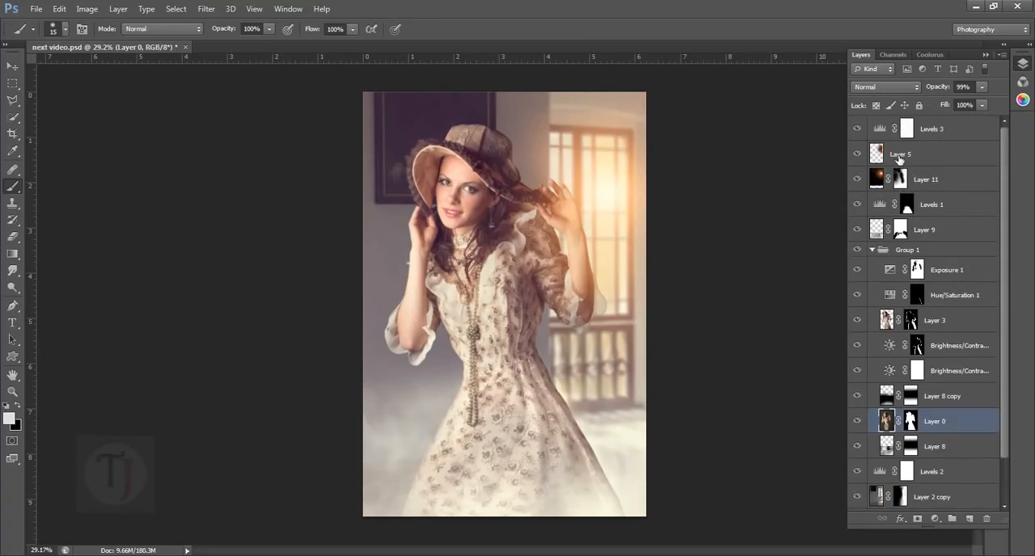
{"action": "scroll", "coordinate": [926, 210], "scroll_direction": "down", "scroll_amount": 3}
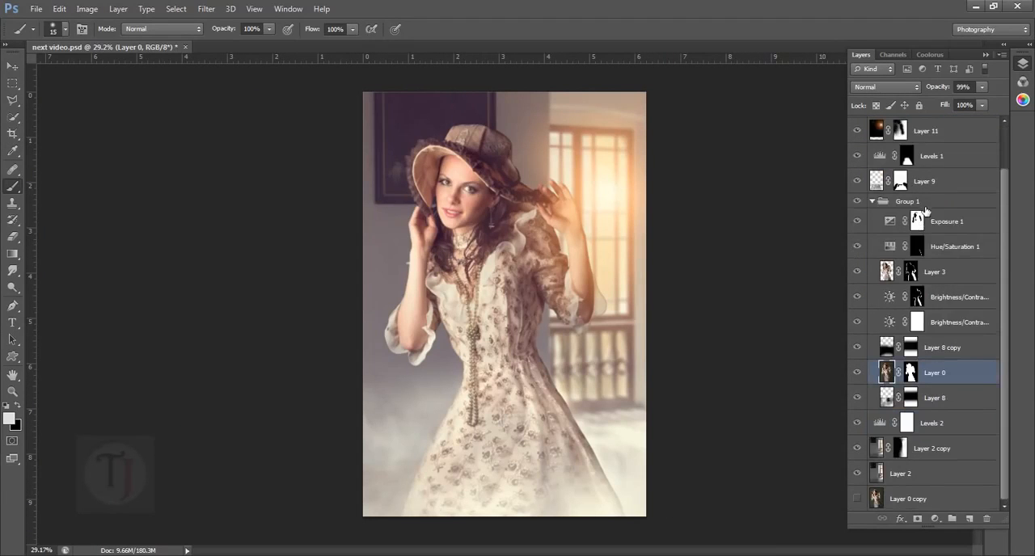
{"action": "left_click", "coordinate": [858, 500], "text": "alt"}
{"action": "left_click", "coordinate": [882, 507]}
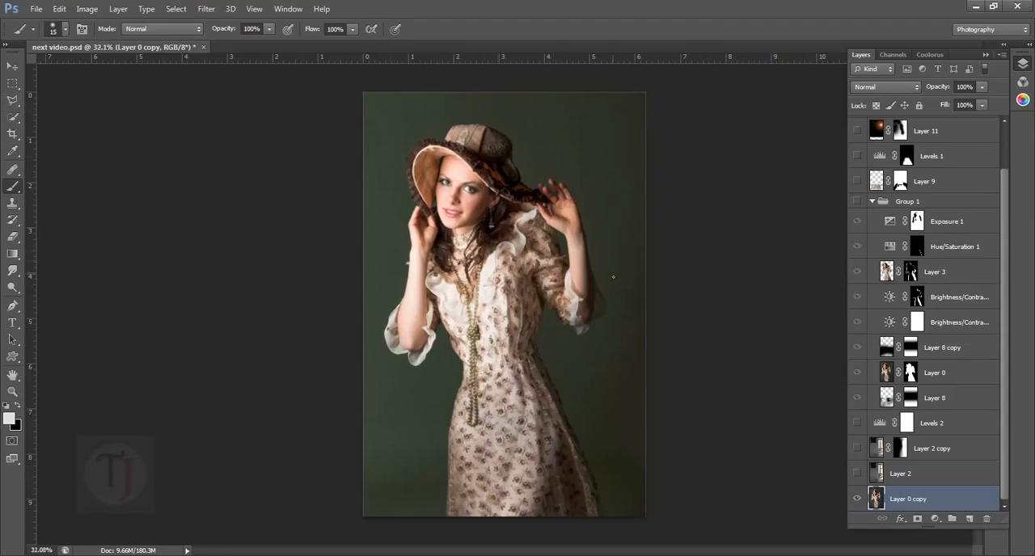
{"action": "scroll", "coordinate": [536, 270], "scroll_direction": "up", "scroll_amount": 3}
{"action": "scroll", "coordinate": [535, 270], "scroll_direction": "down", "scroll_amount": 3}
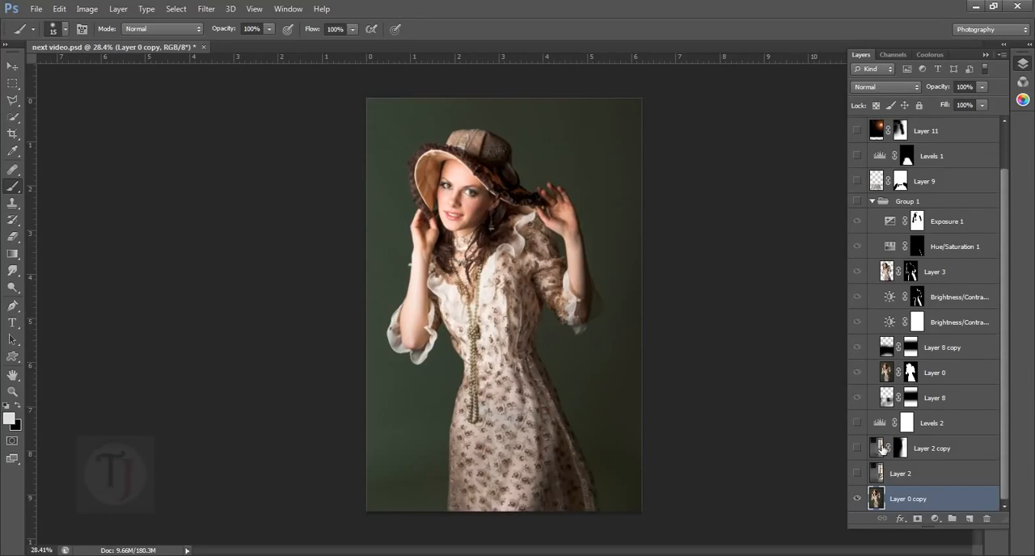
{"action": "key", "text": "ctrl+z"}
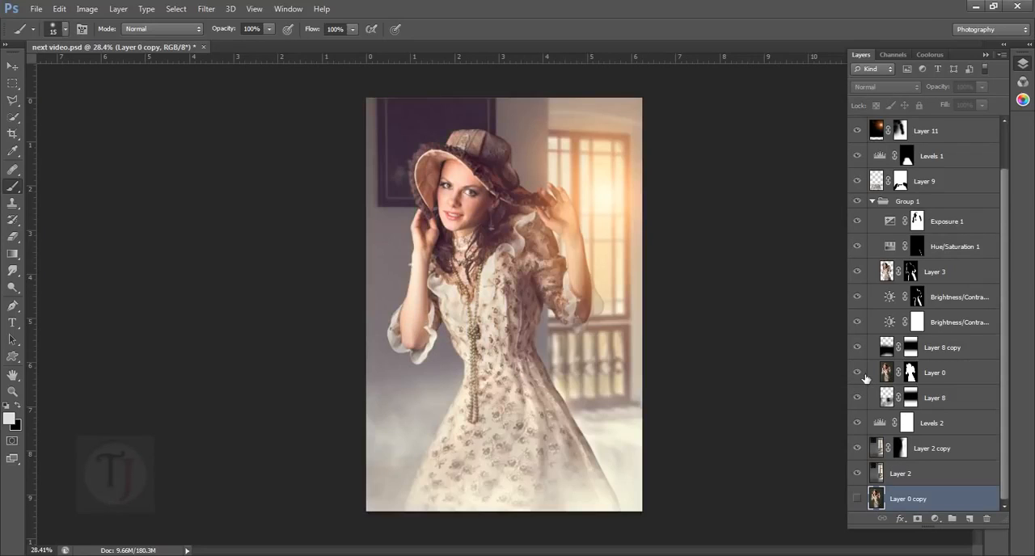
- Show only the masked model cut-out on Layer 0 in Group 1 and make it the active layer
{"action": "left_click", "coordinate": [859, 374], "text": "alt"}
{"action": "left_click", "coordinate": [859, 374]}
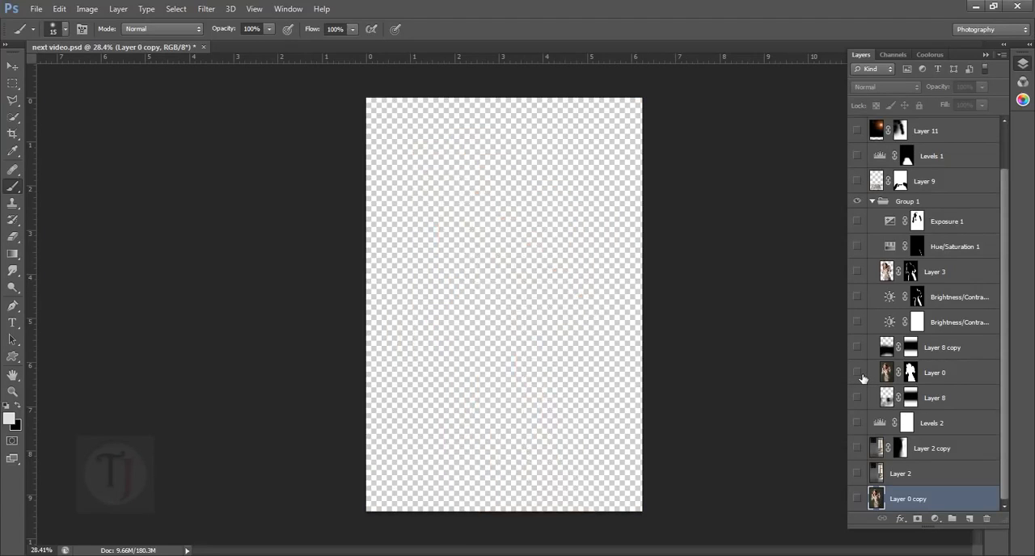
{"action": "left_click", "coordinate": [859, 374]}
{"action": "left_click", "coordinate": [968, 380]}
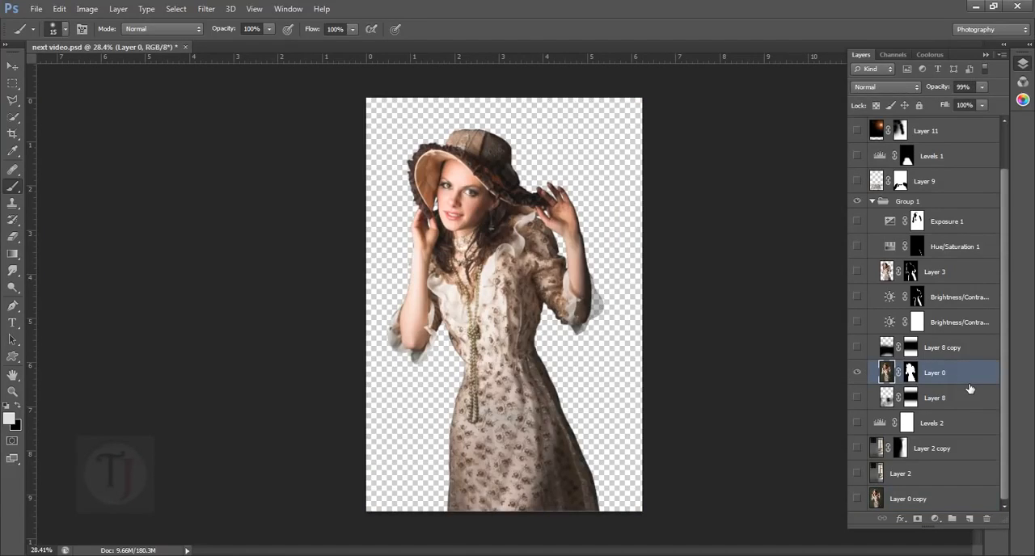
- Copy the entire model layer and paste it into a new 1500 × 2251 pixel document at 240 pixels/inch
{"action": "key", "text": "ctrl+a"}
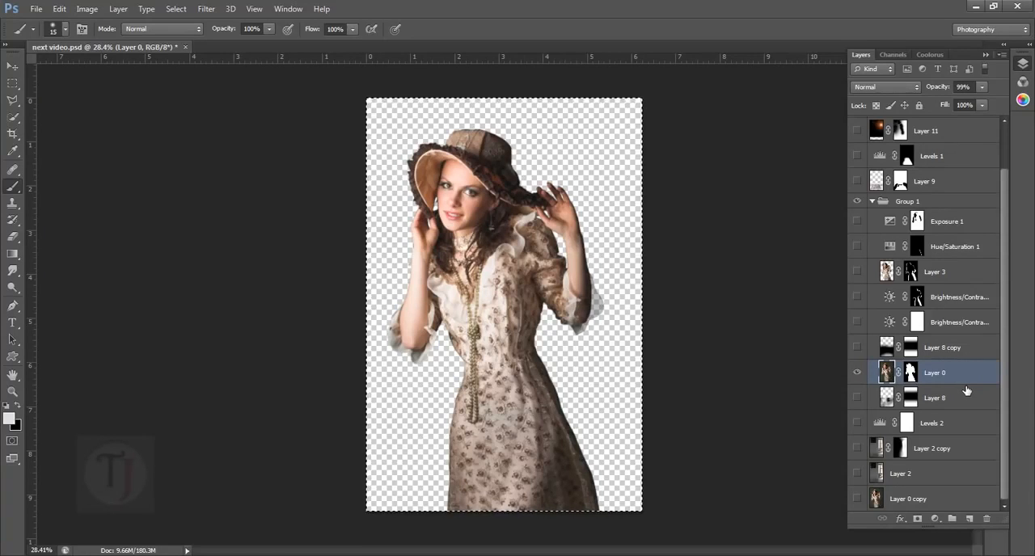
{"action": "key", "text": "ctrl+n"}
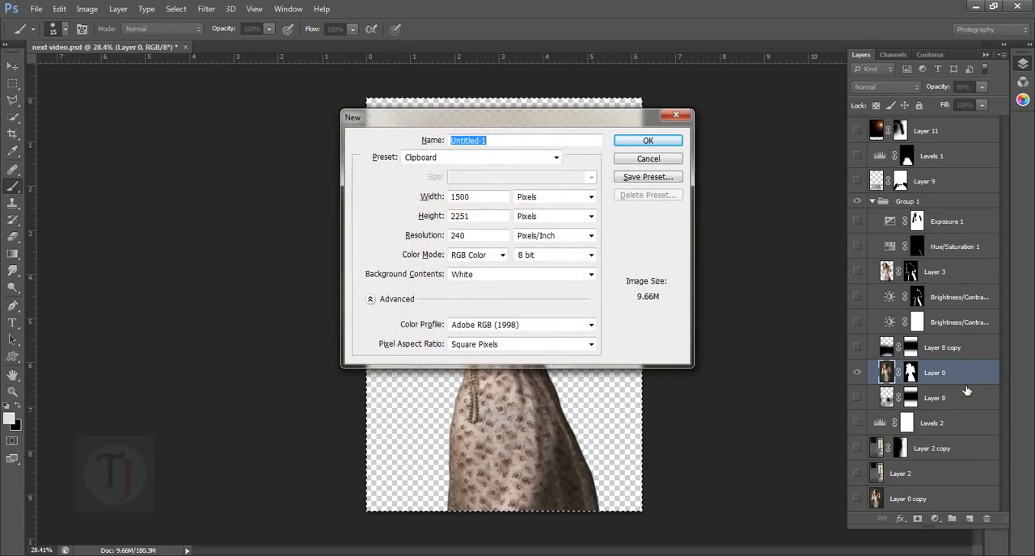
{"action": "key", "text": "Escape"}
{"action": "key", "text": "ctrl+v"}
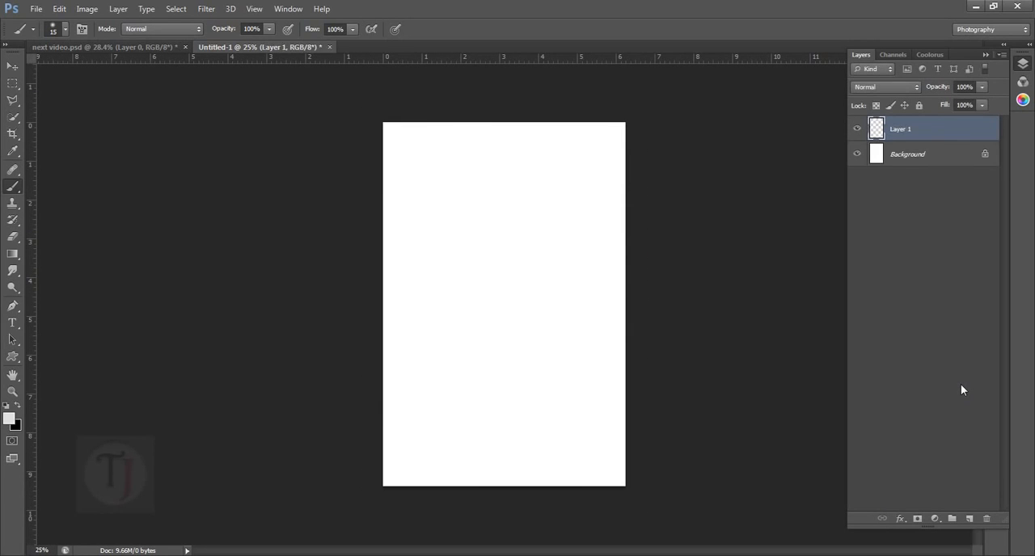
- Float the next video.psd window, copy its masked Layer 0 into the new document, and minimise the source window
{"action": "left_click", "coordinate": [159, 45]}
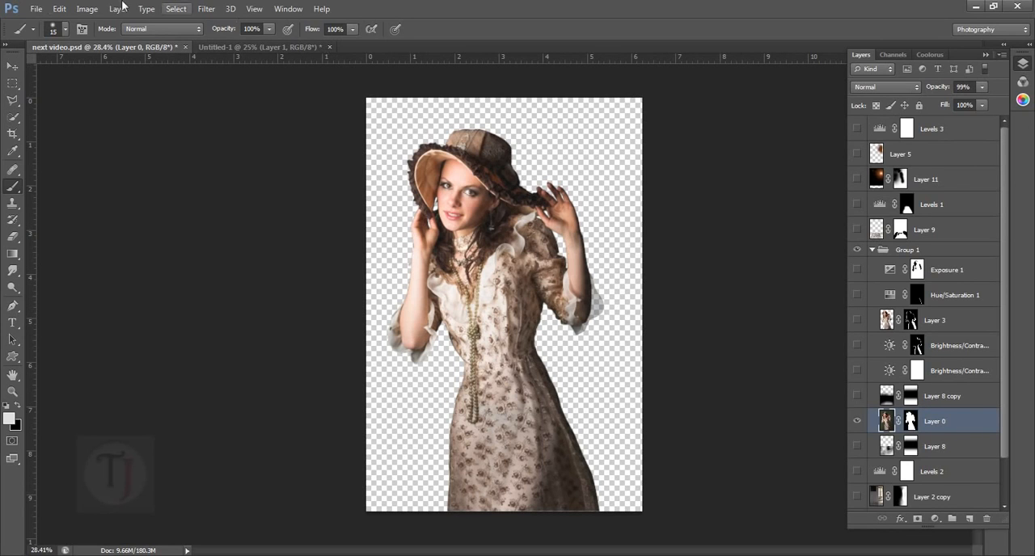
{"action": "left_click_drag", "start_coordinate": [94, 177], "coordinate": [95, 183]}
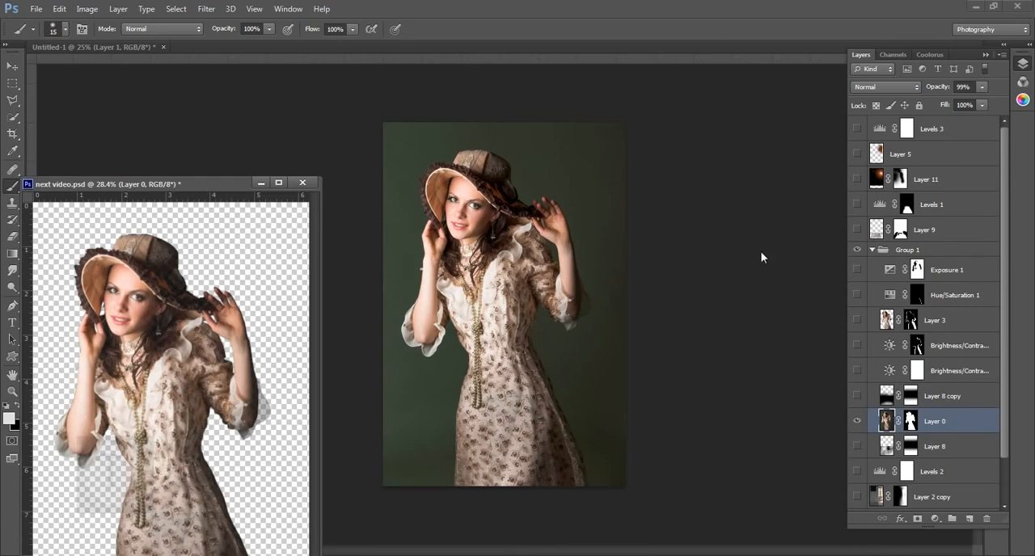
{"action": "left_click_drag", "start_coordinate": [971, 424], "coordinate": [524, 333]}
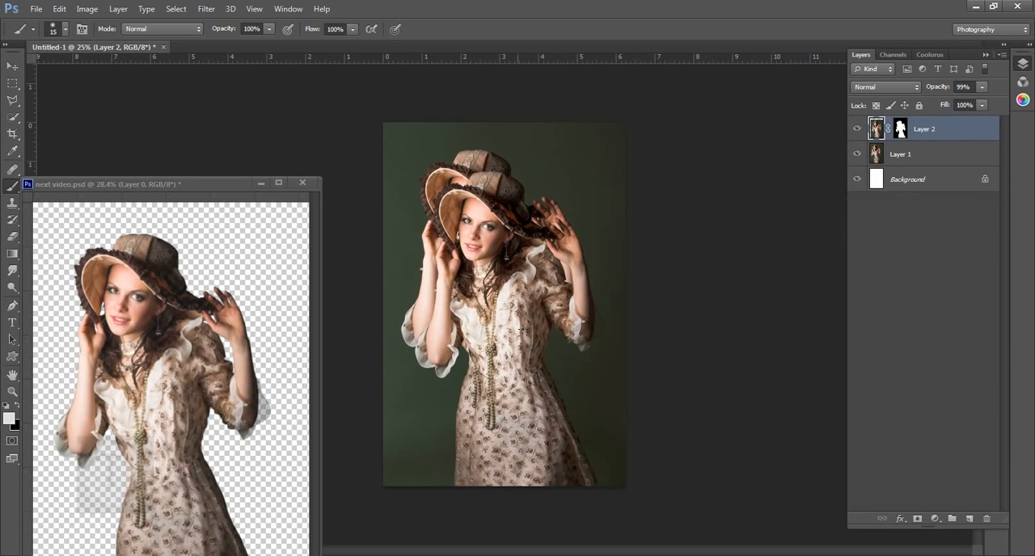
{"action": "left_click", "coordinate": [261, 183]}
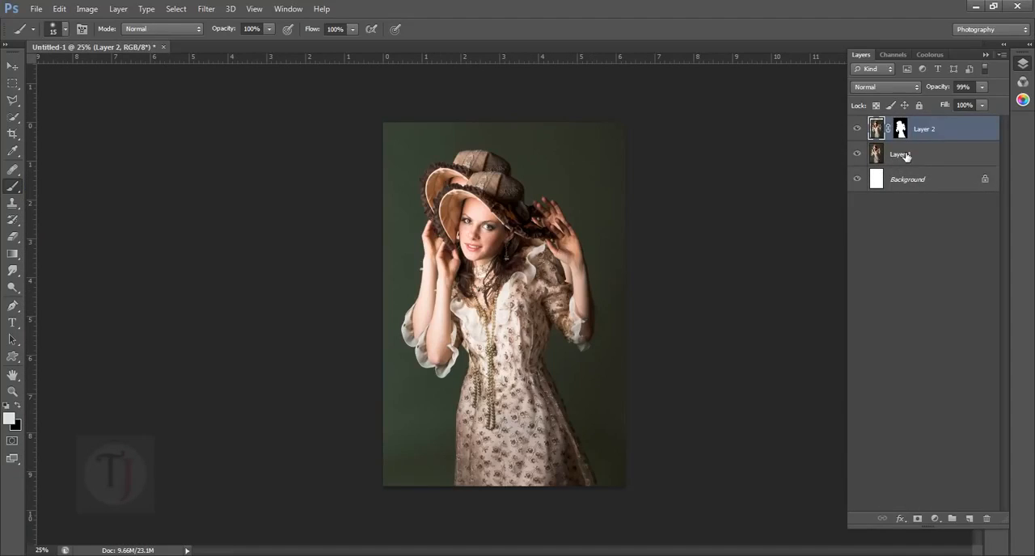
- Delete Layer 1 and the Background layer from the new document
{"action": "left_click", "coordinate": [905, 156]}
{"action": "key", "text": "Delete"}
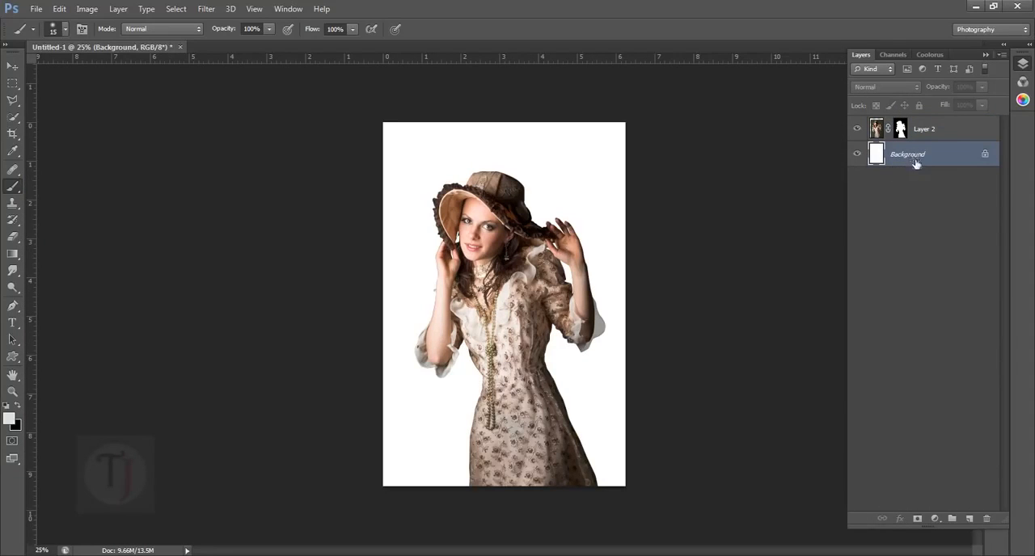
{"action": "left_click", "coordinate": [986, 519]}
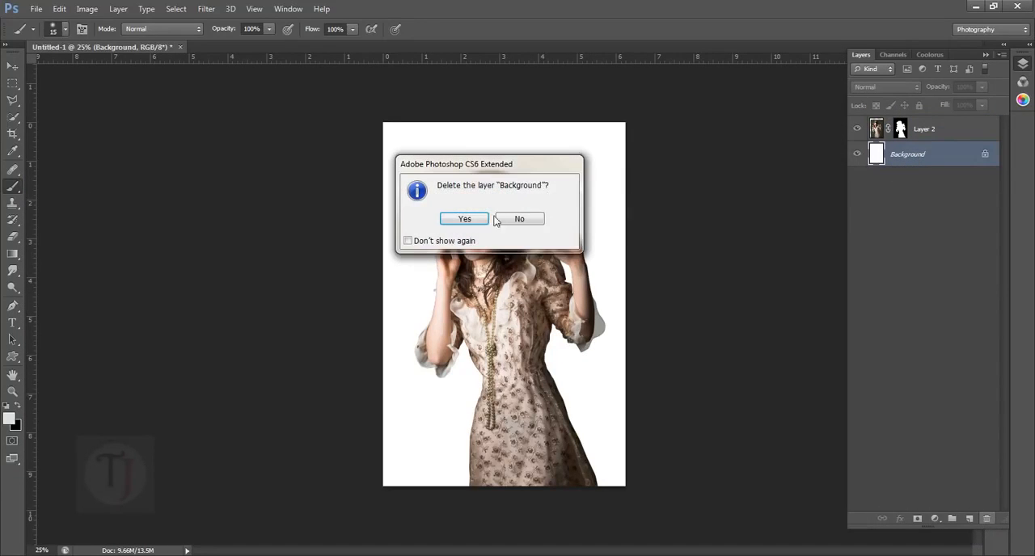
{"action": "left_click", "coordinate": [464, 219]}
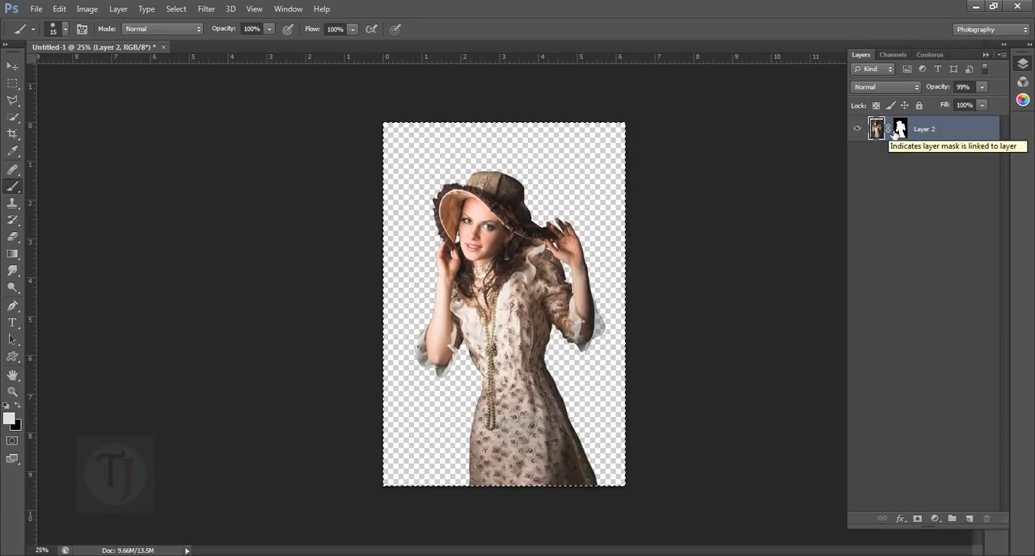
- Centre the masked model layer vertically and horizontally on the canvas, and clear the selection
{"action": "left_click", "coordinate": [900, 130], "text": "ctrl"}
{"action": "left_click", "coordinate": [13, 66]}
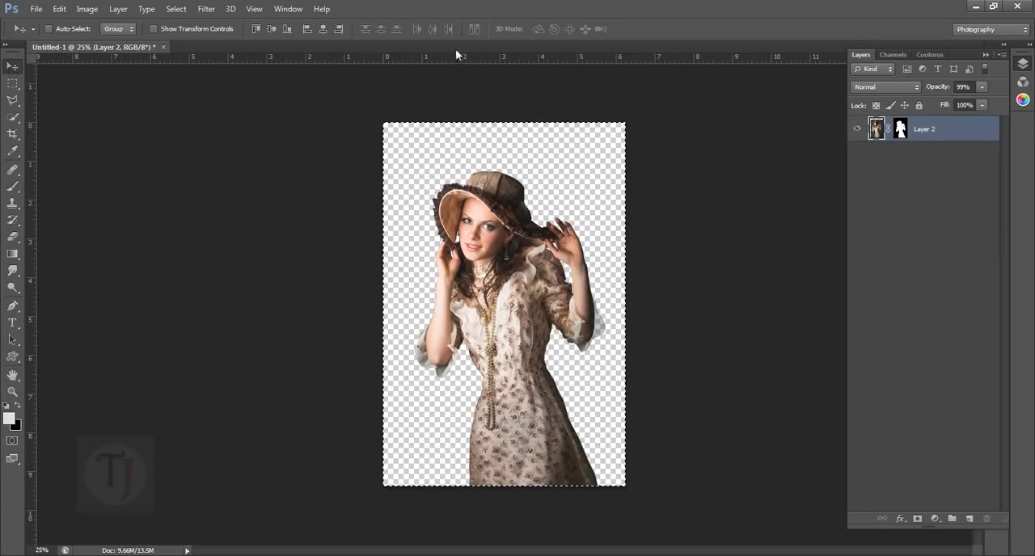
{"action": "left_click", "coordinate": [272, 29]}
{"action": "left_click", "coordinate": [322, 30]}
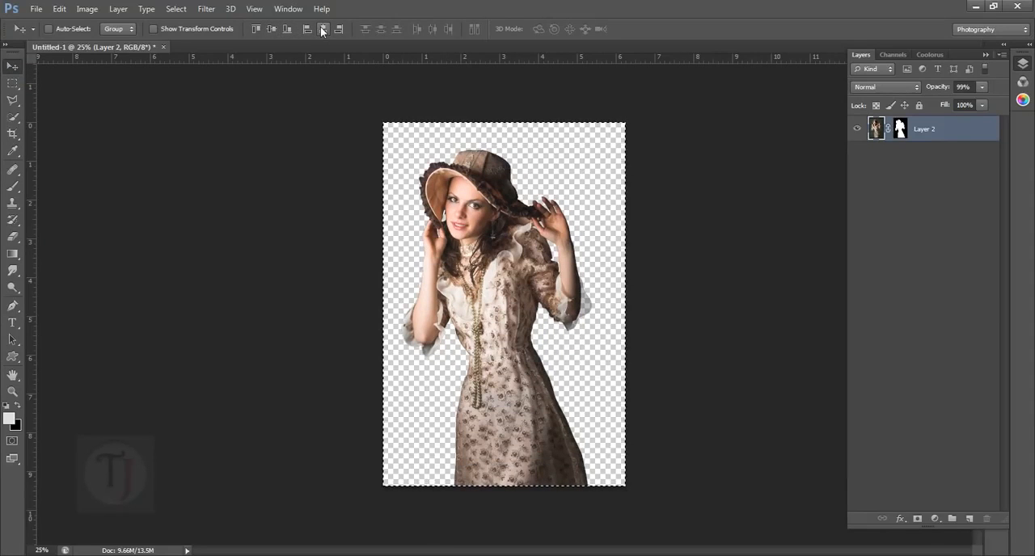
{"action": "key", "text": "ctrl+d"}
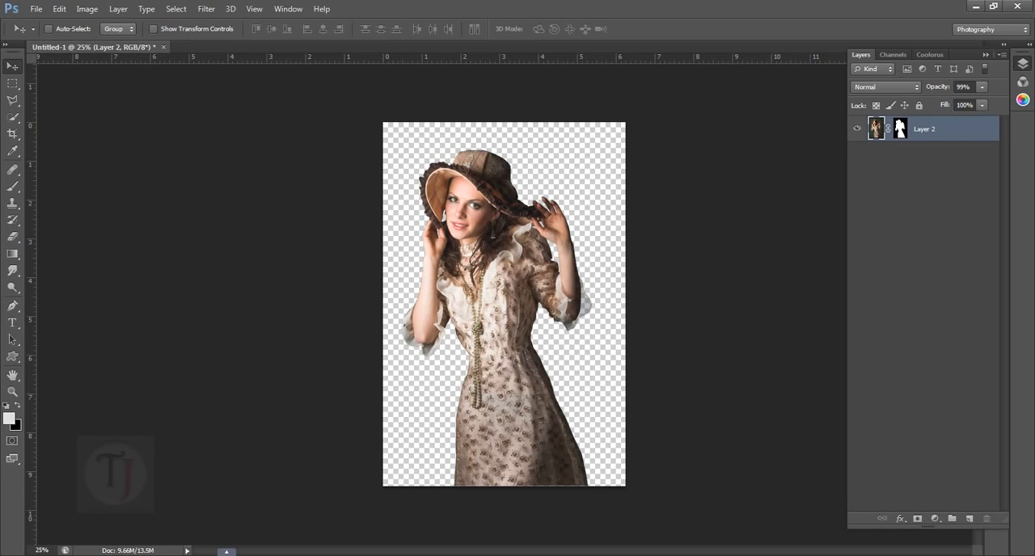
- Restore next video.psd as a docked document, then show and select its room background on Layer 2
{"action": "left_click", "coordinate": [222, 495]}
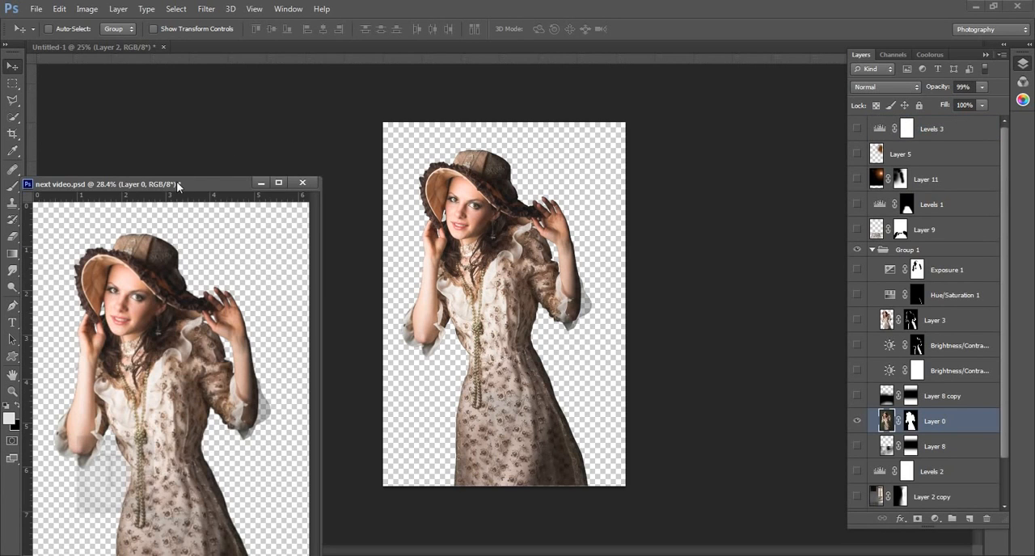
{"action": "left_click_drag", "start_coordinate": [176, 184], "coordinate": [179, 56]}
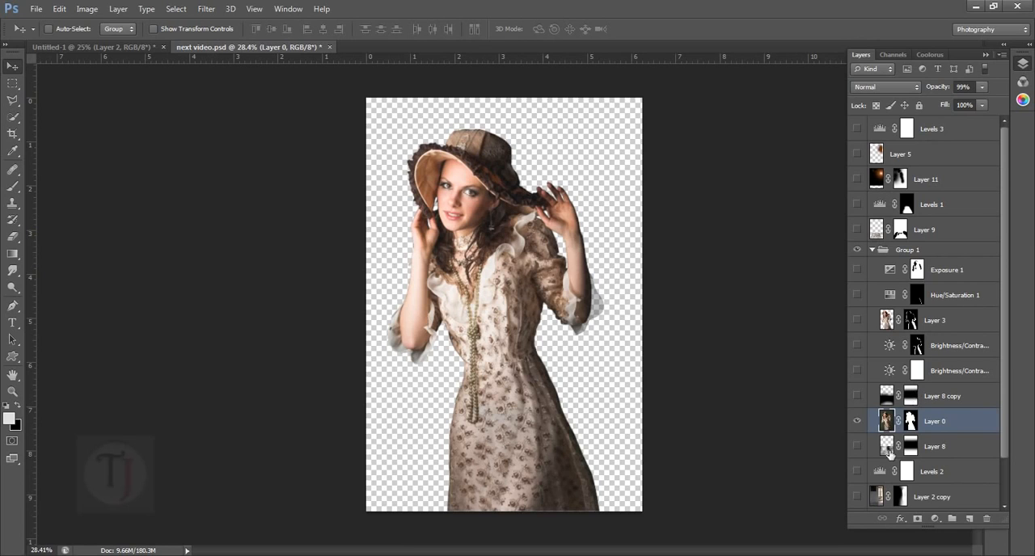
{"action": "scroll", "coordinate": [862, 427], "scroll_direction": "down", "scroll_amount": 2}
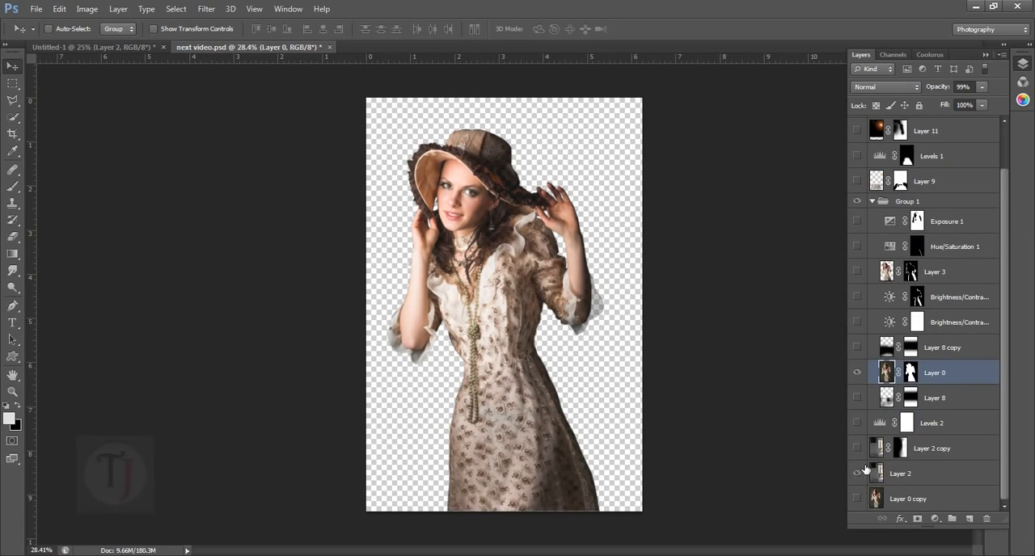
{"action": "left_click", "coordinate": [858, 474]}
{"action": "left_click", "coordinate": [896, 480]}
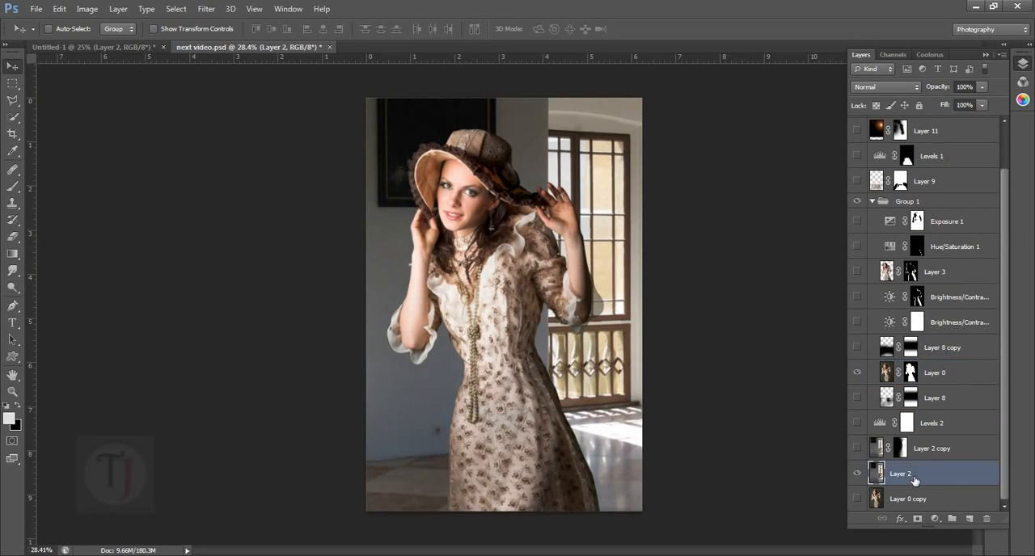
- Copy the room background from Layer 2 of next video.psd onto a new layer beneath the model in the new document
{"action": "left_click", "coordinate": [889, 476], "text": "ctrl"}
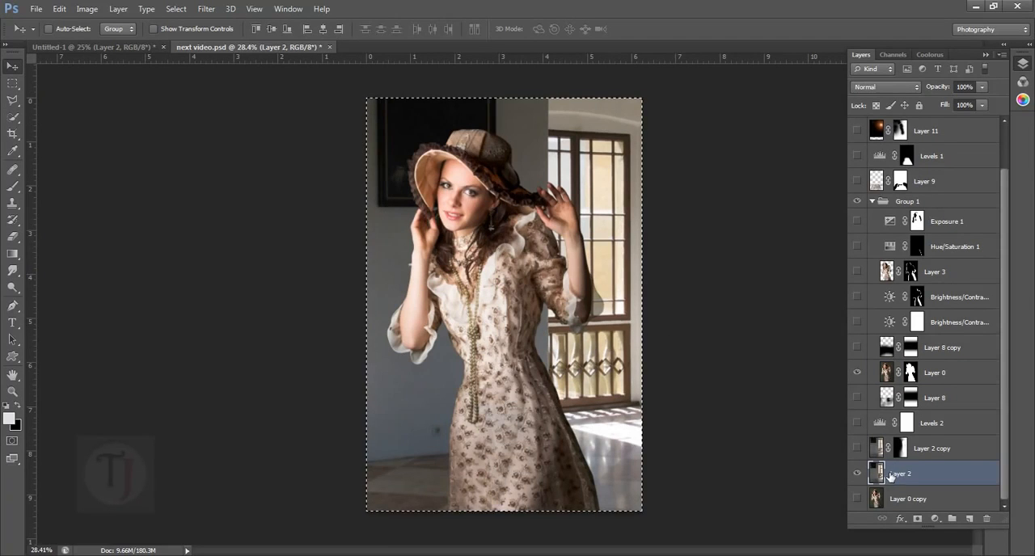
{"action": "left_click", "coordinate": [139, 47]}
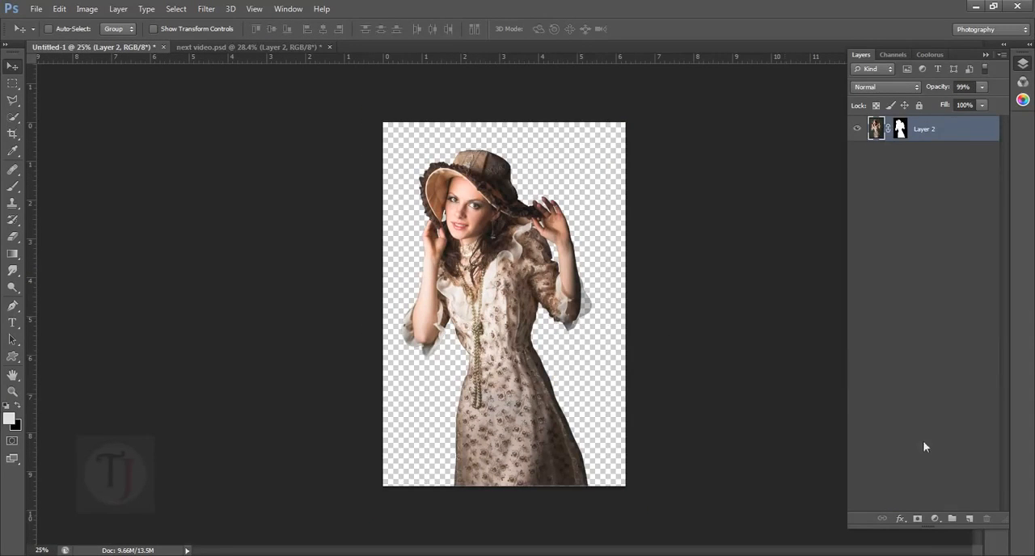
{"action": "left_click", "coordinate": [970, 520], "text": "ctrl"}
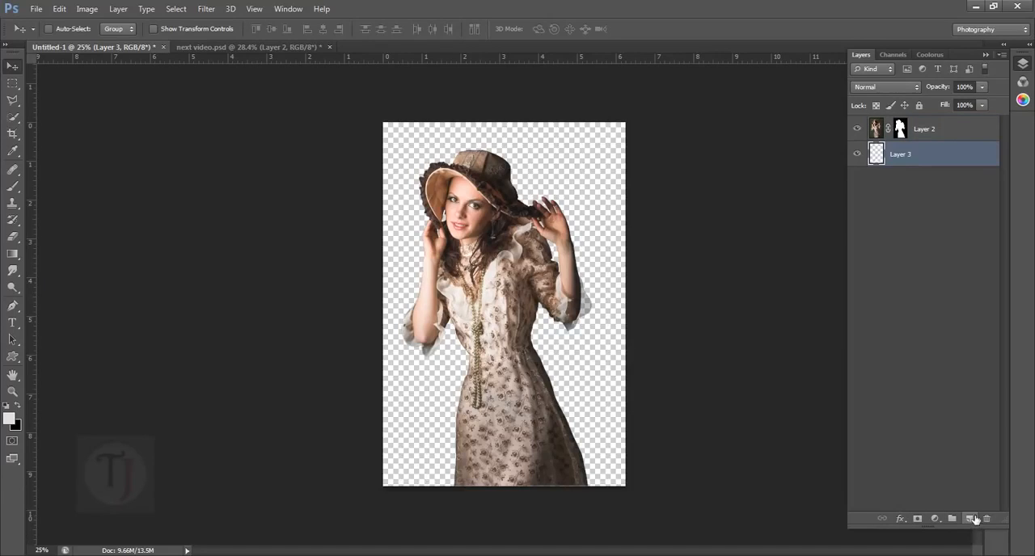
{"action": "key", "text": "ctrl+v"}
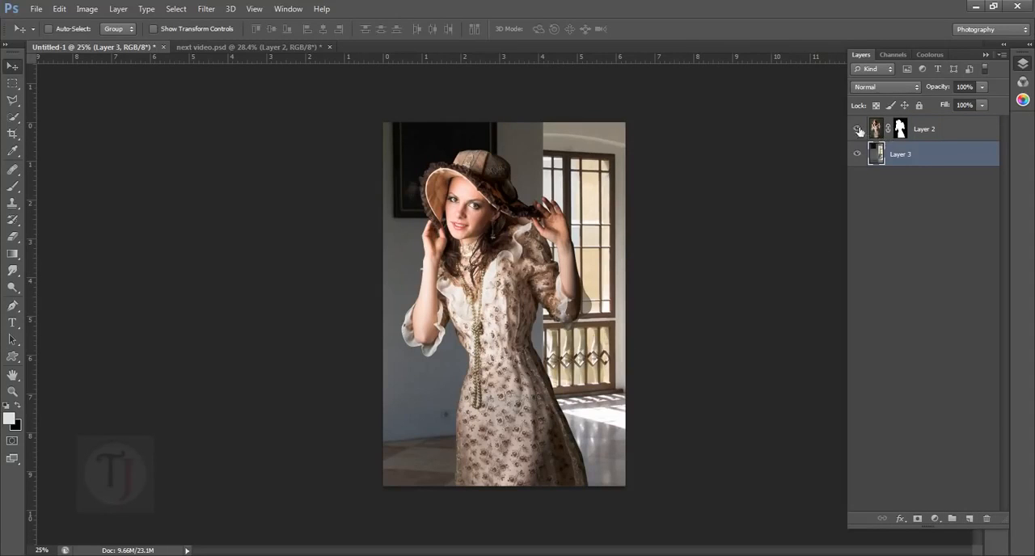
- Examine Layer 2's mask up close at the translucent sleeve edge and return to the normal image view
{"action": "left_click", "coordinate": [902, 130], "text": "alt"}
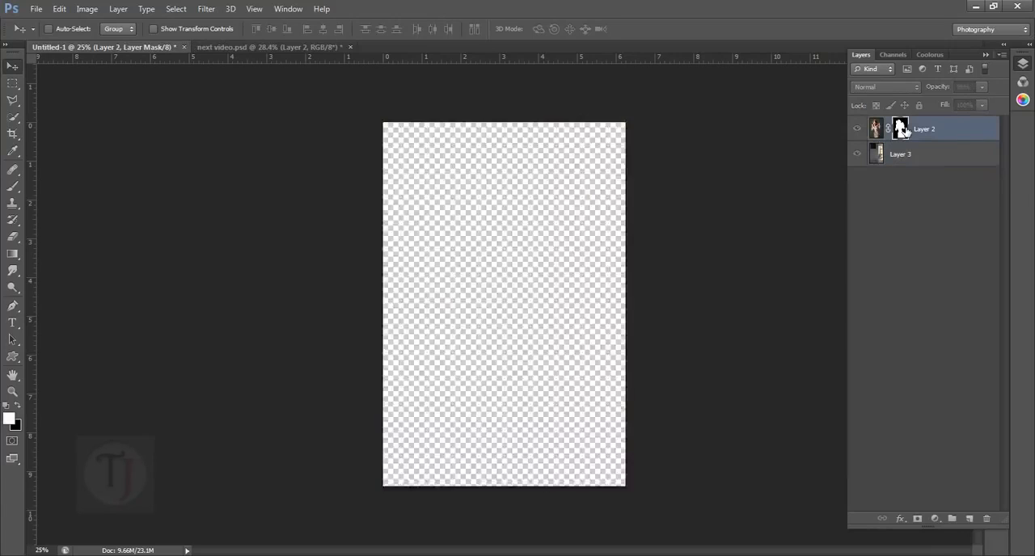
{"action": "scroll", "coordinate": [616, 327], "scroll_direction": "up", "scroll_amount": 10}
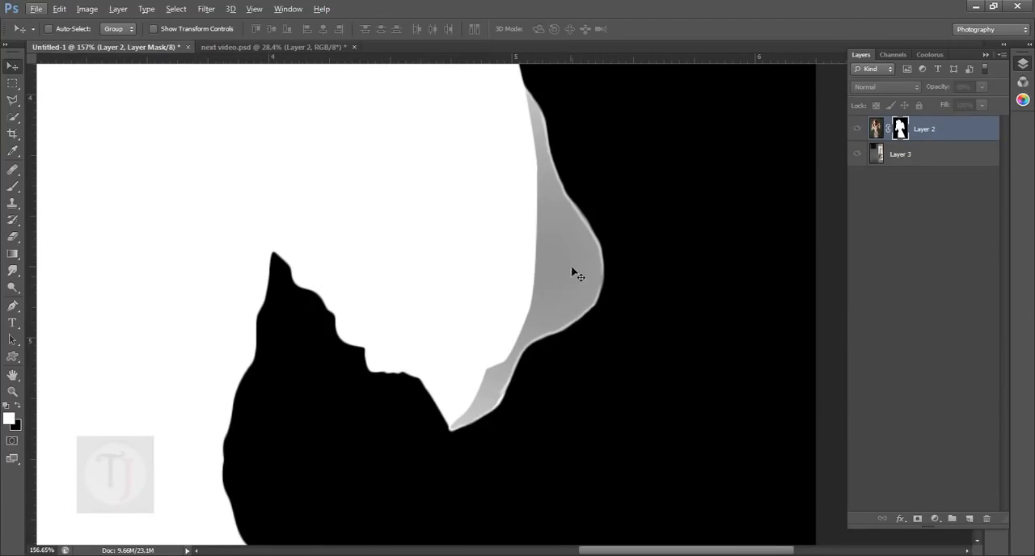
{"action": "left_click", "coordinate": [862, 156]}
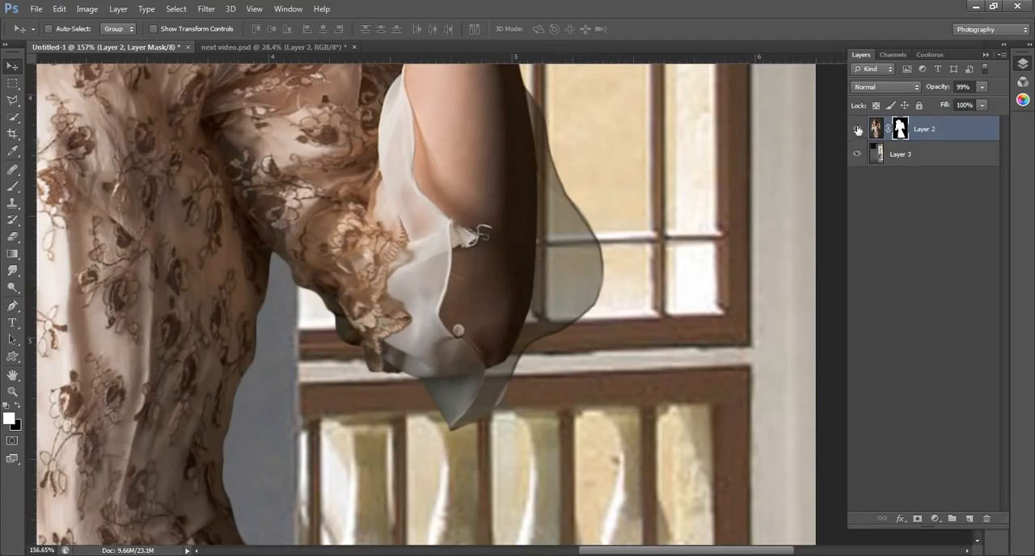
- Compare the composite with the model layer hidden and shown, both close up on the sleeve and as a whole
{"action": "left_click", "coordinate": [858, 129]}
{"action": "left_click", "coordinate": [858, 129]}
{"action": "scroll", "coordinate": [457, 279], "scroll_direction": "down", "scroll_amount": 5}
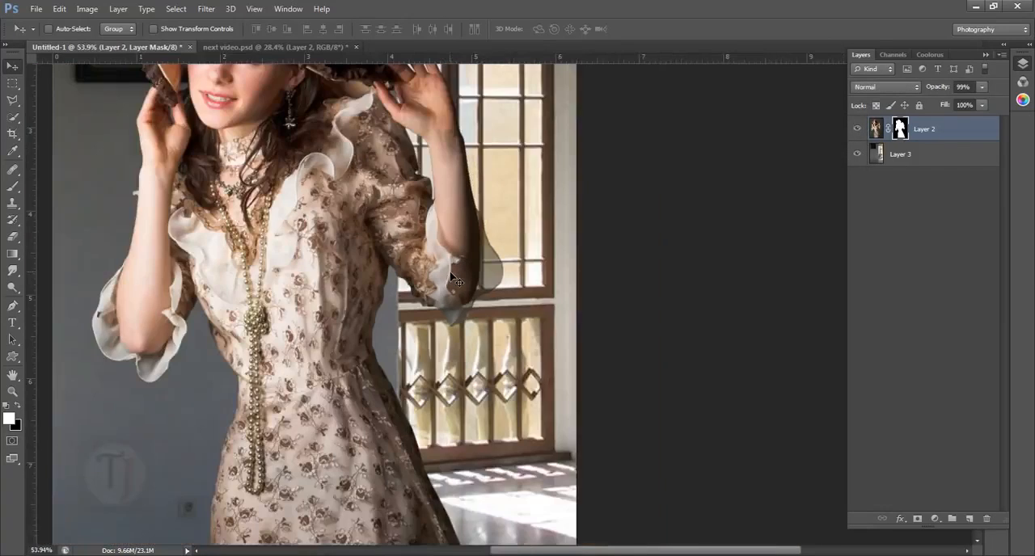
{"action": "scroll", "coordinate": [457, 279], "scroll_direction": "up", "scroll_amount": 2}
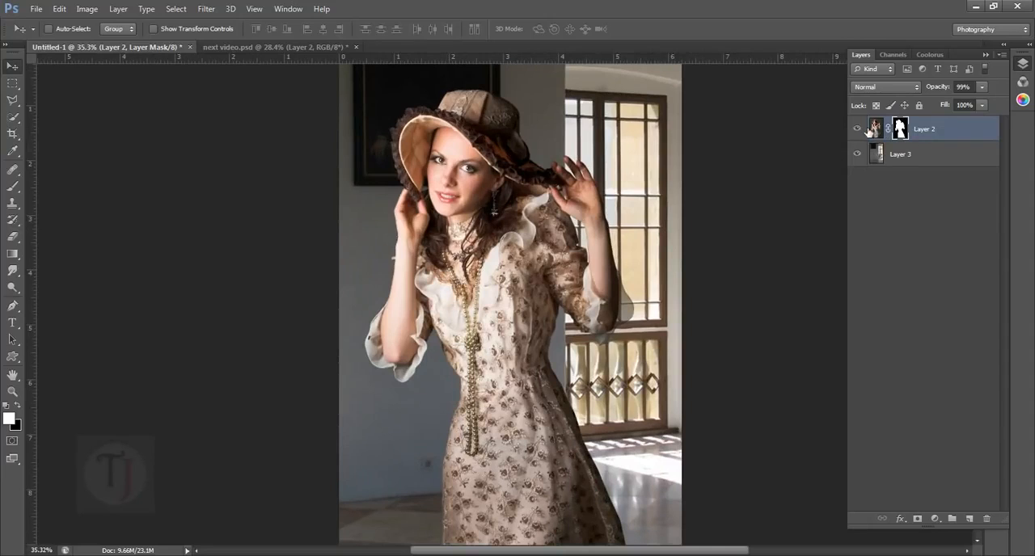
{"action": "left_click", "coordinate": [860, 129]}
{"action": "left_click", "coordinate": [858, 130]}
{"action": "scroll", "coordinate": [491, 299], "scroll_direction": "down", "scroll_amount": 2}
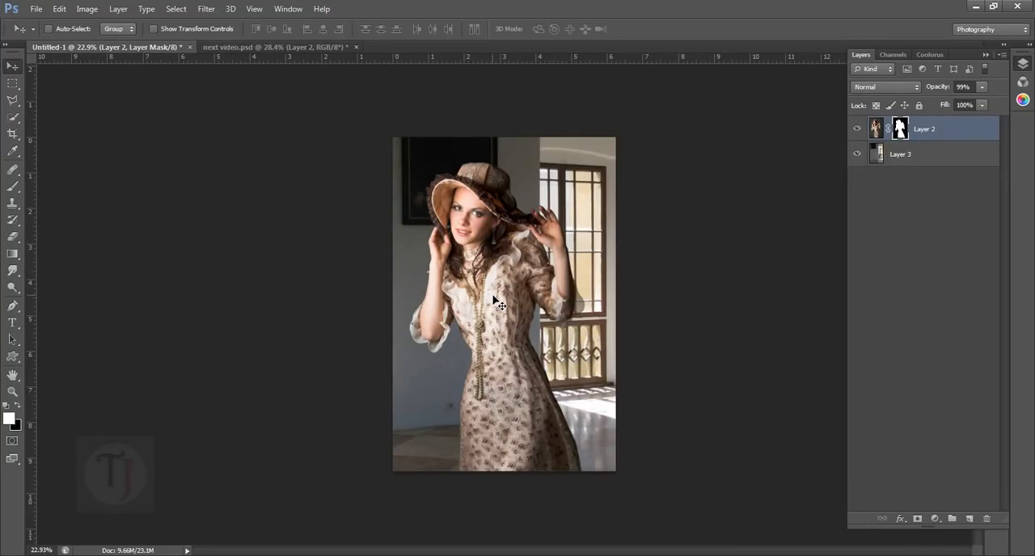
{"action": "left_click", "coordinate": [860, 131]}
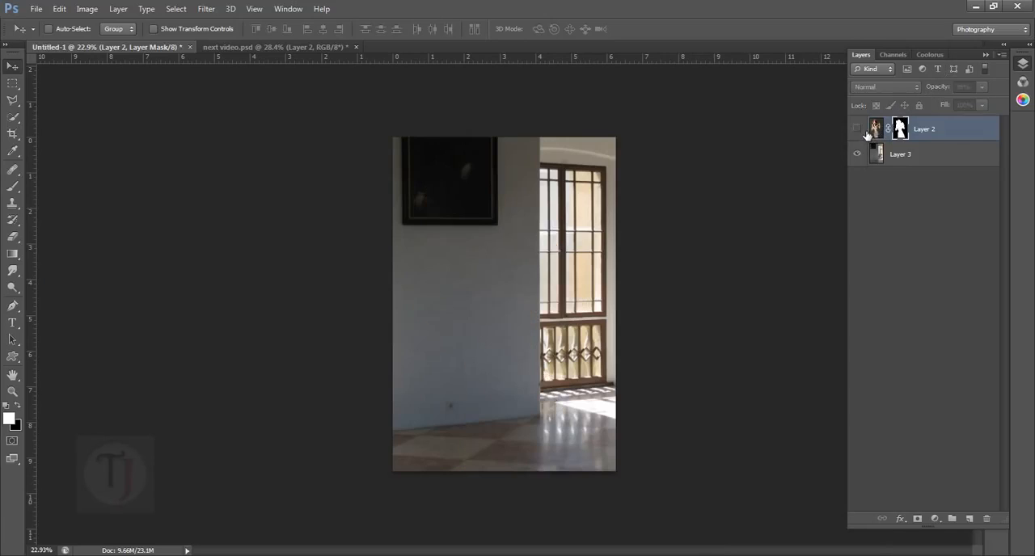
{"action": "left_click", "coordinate": [860, 131]}
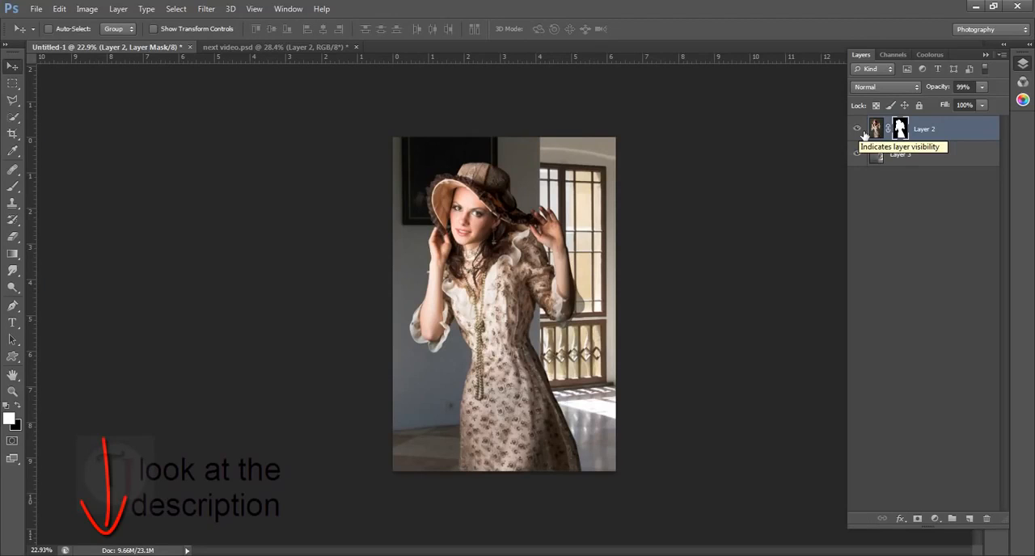
{"action": "left_click", "coordinate": [859, 131]}
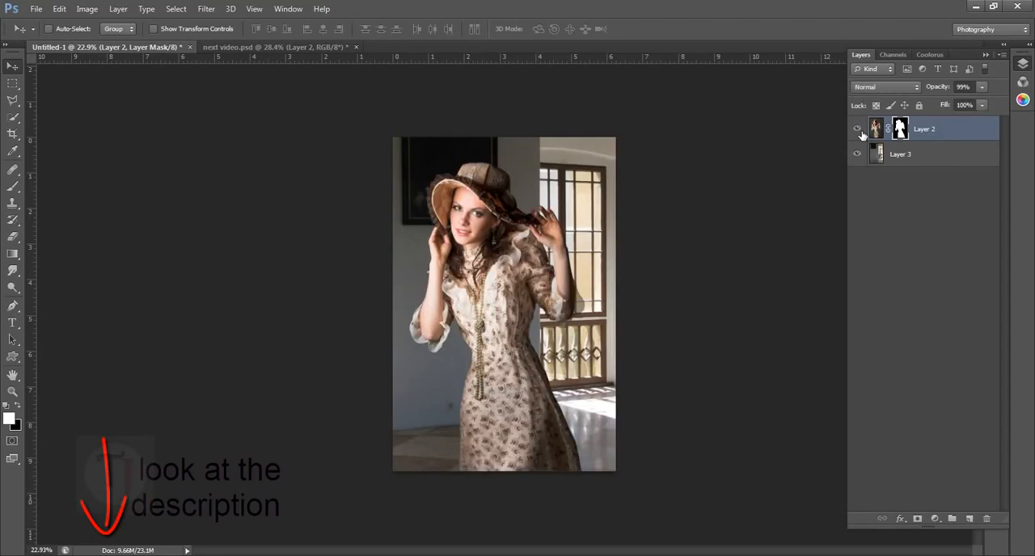
- Show Layer 2 copy in next video.psd and examine its blurred background around the window
{"action": "left_click", "coordinate": [244, 50]}
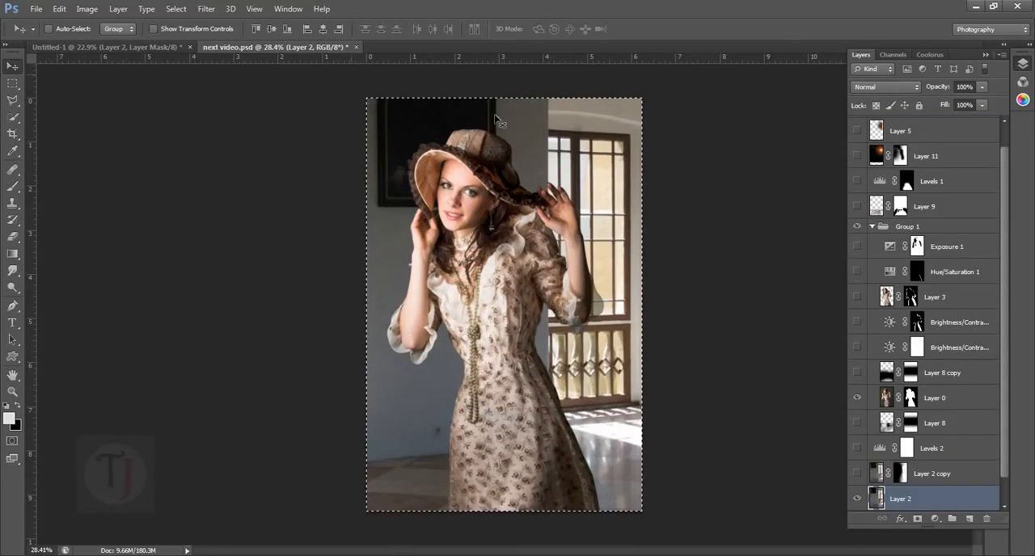
{"action": "left_click", "coordinate": [175, 47]}
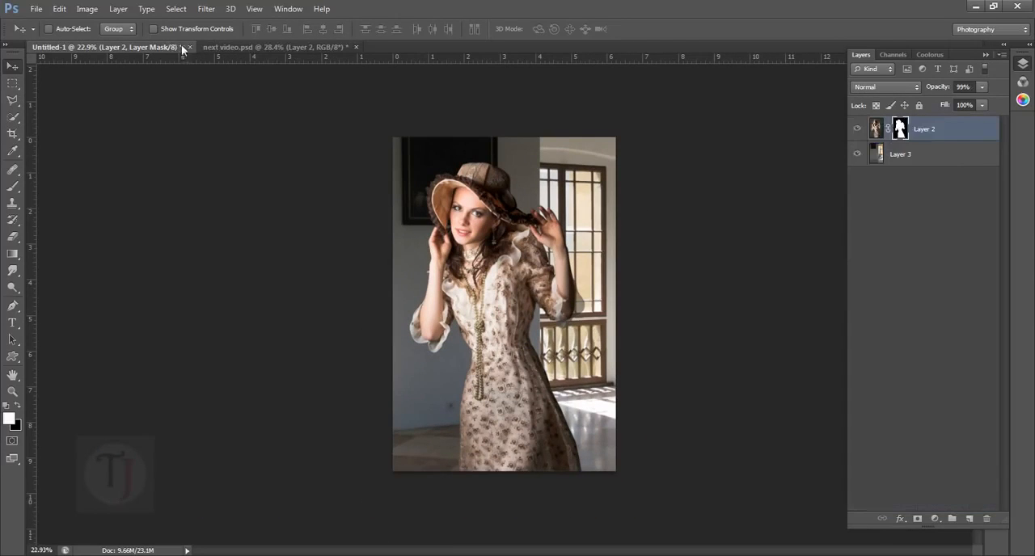
{"action": "left_click", "coordinate": [264, 47]}
{"action": "scroll", "coordinate": [863, 451], "scroll_direction": "down", "scroll_amount": 1}
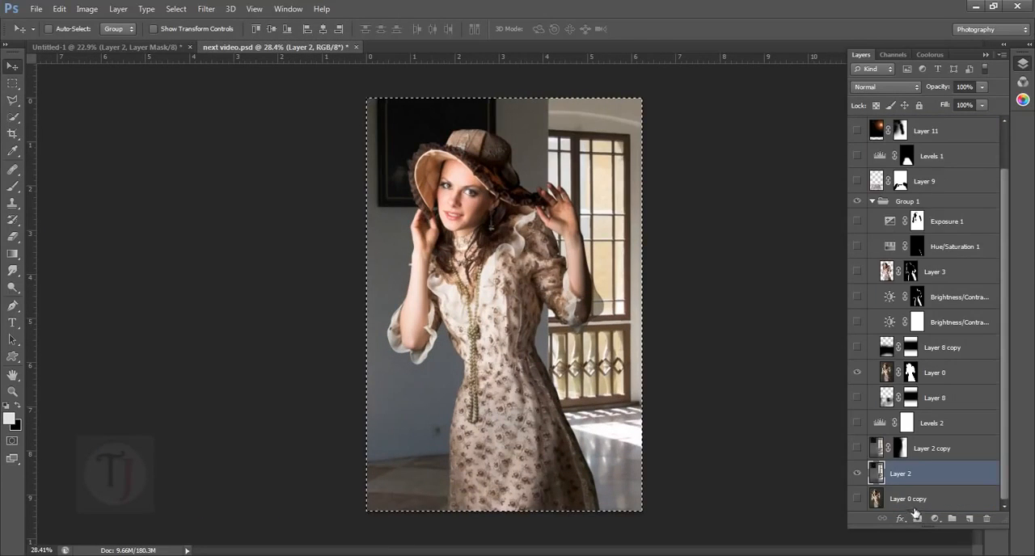
{"action": "left_click", "coordinate": [861, 449]}
{"action": "left_click", "coordinate": [863, 451]}
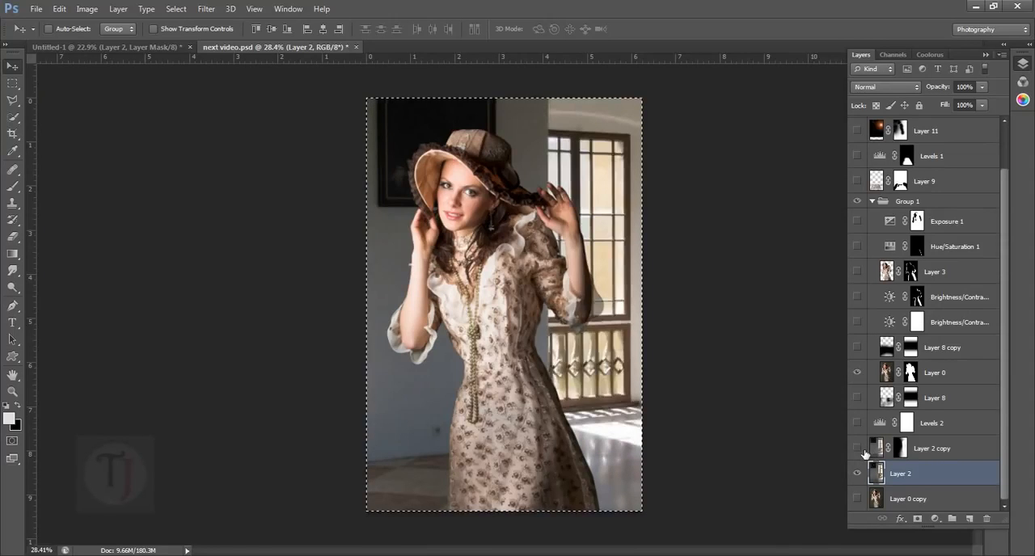
{"action": "left_click", "coordinate": [863, 452]}
{"action": "scroll", "coordinate": [641, 248], "scroll_direction": "up", "scroll_amount": 8}
{"action": "left_click_drag", "start_coordinate": [522, 193], "coordinate": [498, 304]}
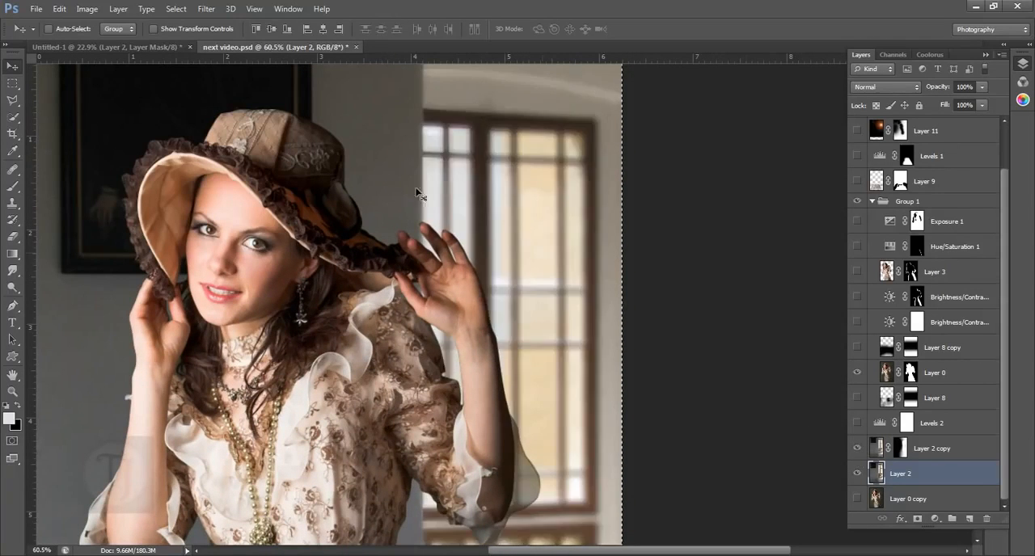
- Return to the new document and duplicate the room background on Layer 3
{"action": "left_click", "coordinate": [152, 46]}
{"action": "scroll", "coordinate": [501, 307], "scroll_direction": "down", "scroll_amount": 5}
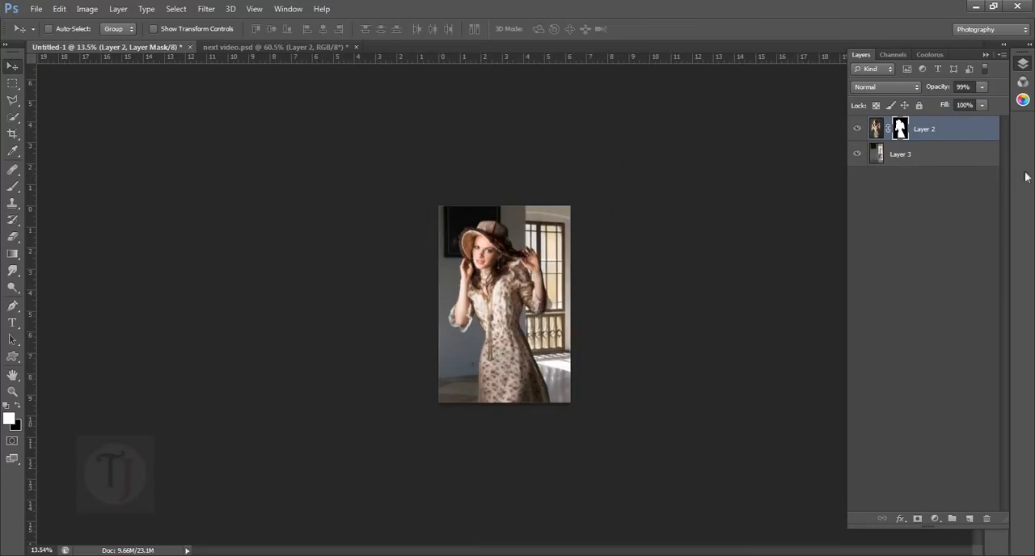
{"action": "left_click", "coordinate": [857, 130]}
{"action": "left_click", "coordinate": [857, 129]}
{"action": "scroll", "coordinate": [582, 293], "scroll_direction": "up", "scroll_amount": 5}
{"action": "left_click", "coordinate": [932, 160]}
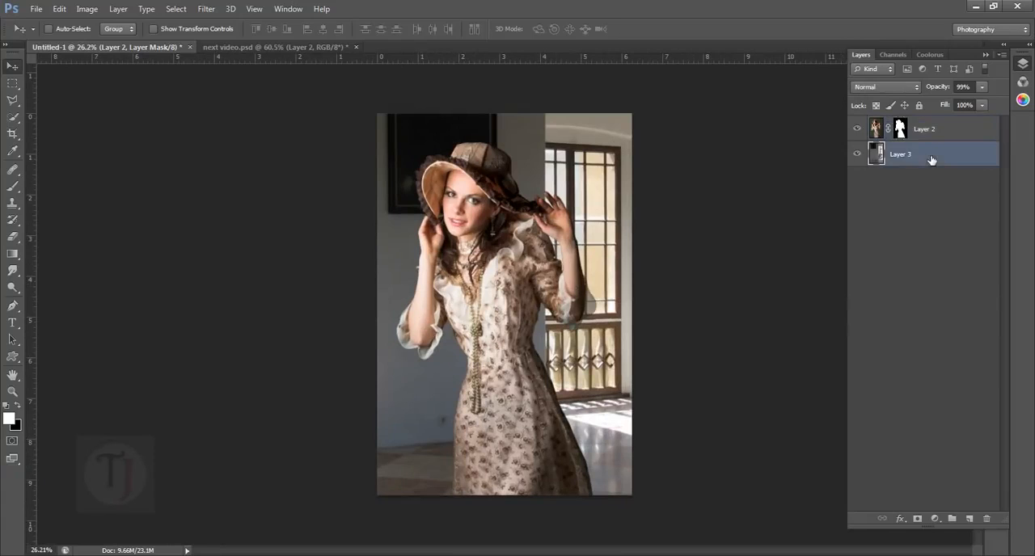
{"action": "key", "text": "ctrl+j"}
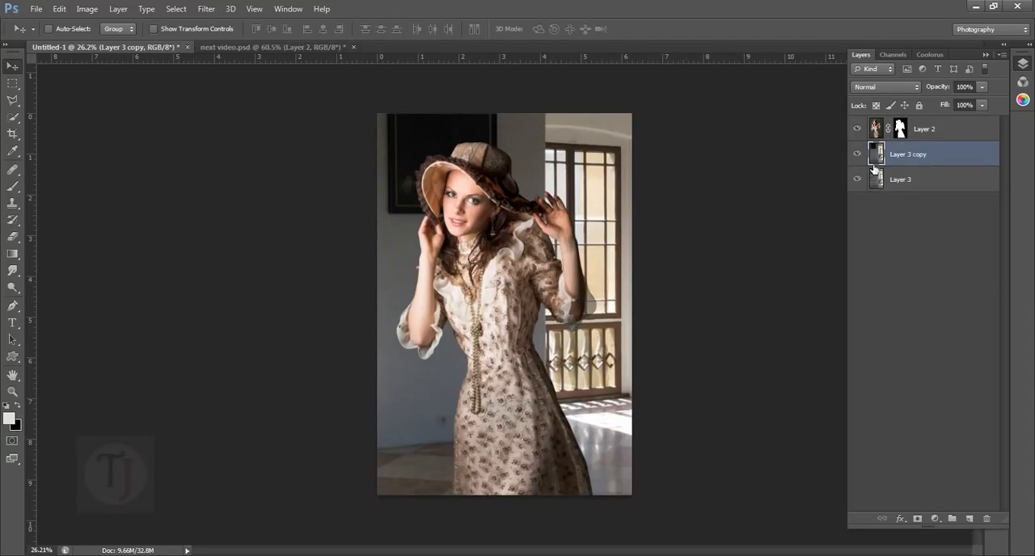
- Apply a Lens Blur to Layer 3 copy with a Pentagon iris and a radius of 54
{"action": "left_click", "coordinate": [205, 9]}
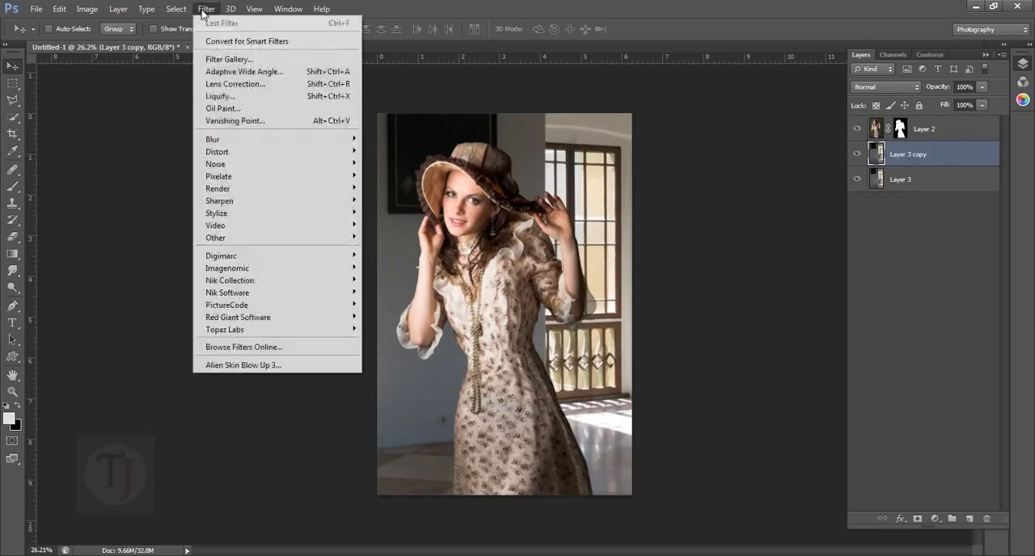
{"action": "mouse_move", "coordinate": [247, 141]}
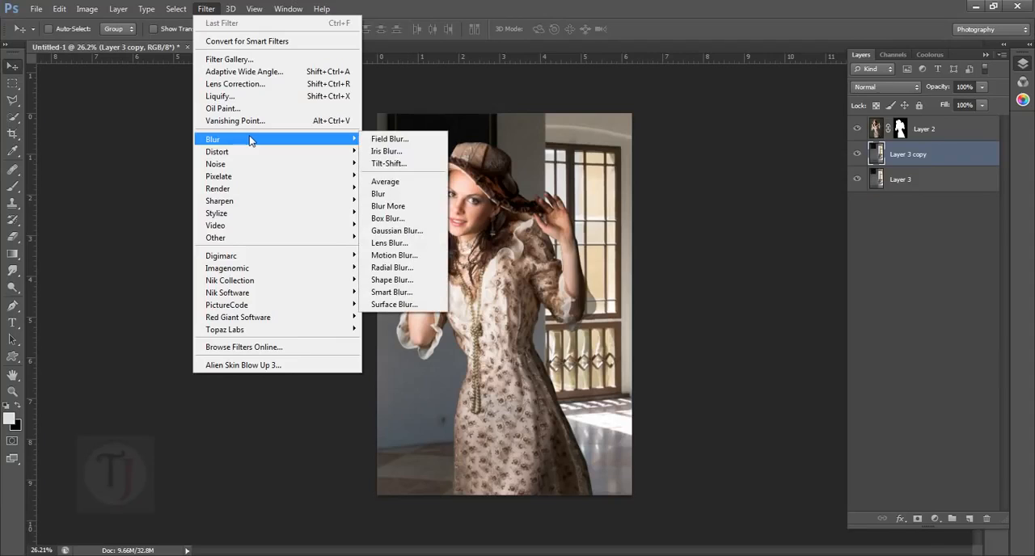
{"action": "left_click", "coordinate": [413, 245]}
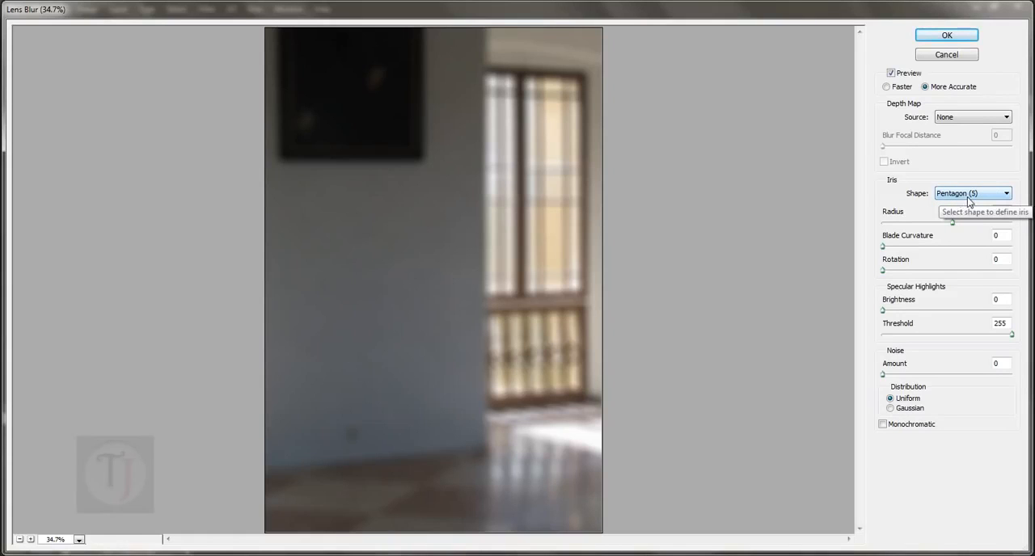
{"action": "left_click", "coordinate": [890, 73]}
{"action": "left_click", "coordinate": [890, 72]}
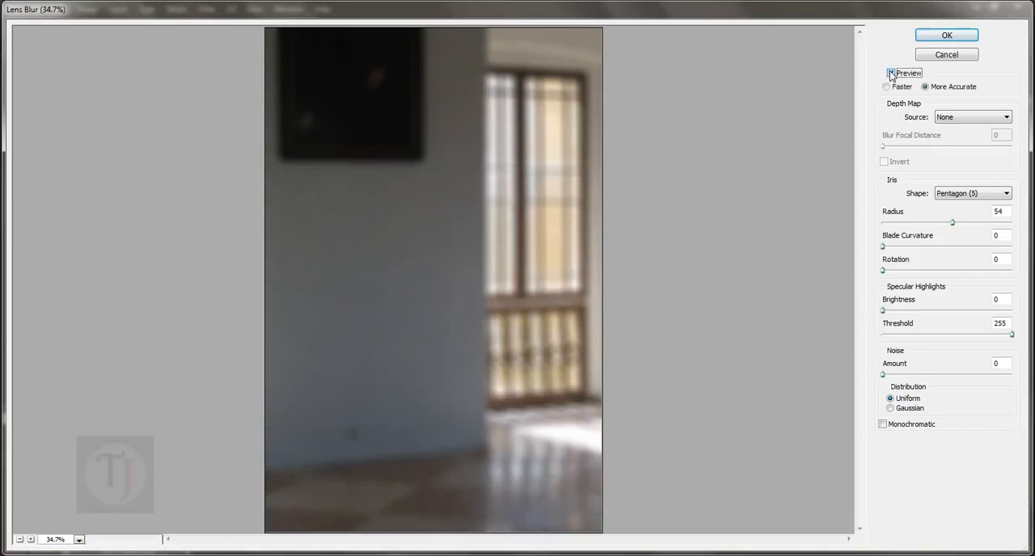
{"action": "left_click", "coordinate": [947, 35]}
- Add a layer mask to Layer 3 copy and paint out the blur over the wall beside the window with a black 500 px brush
{"action": "scroll", "coordinate": [515, 305], "scroll_direction": "up", "scroll_amount": 1}
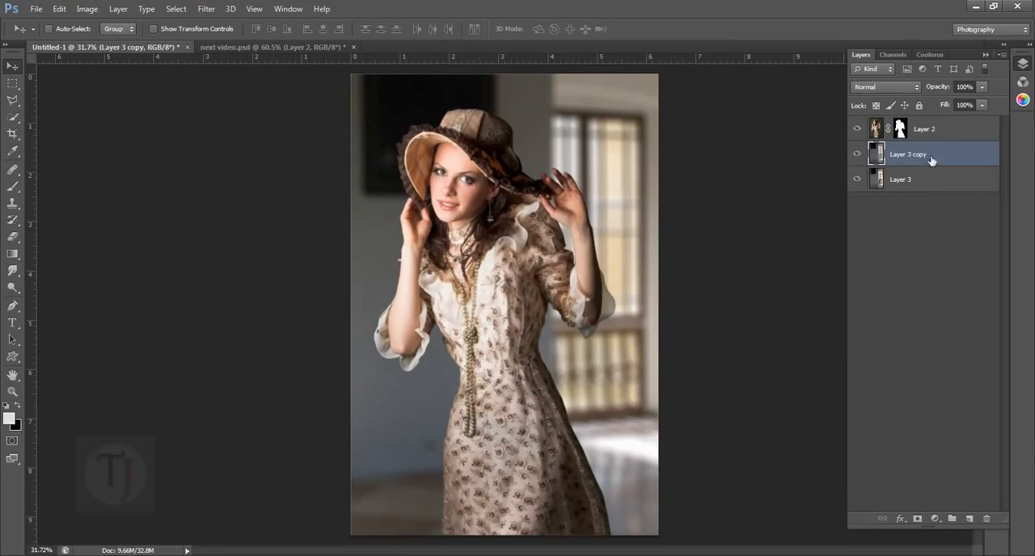
{"action": "scroll", "coordinate": [661, 195], "scroll_direction": "down", "scroll_amount": 1}
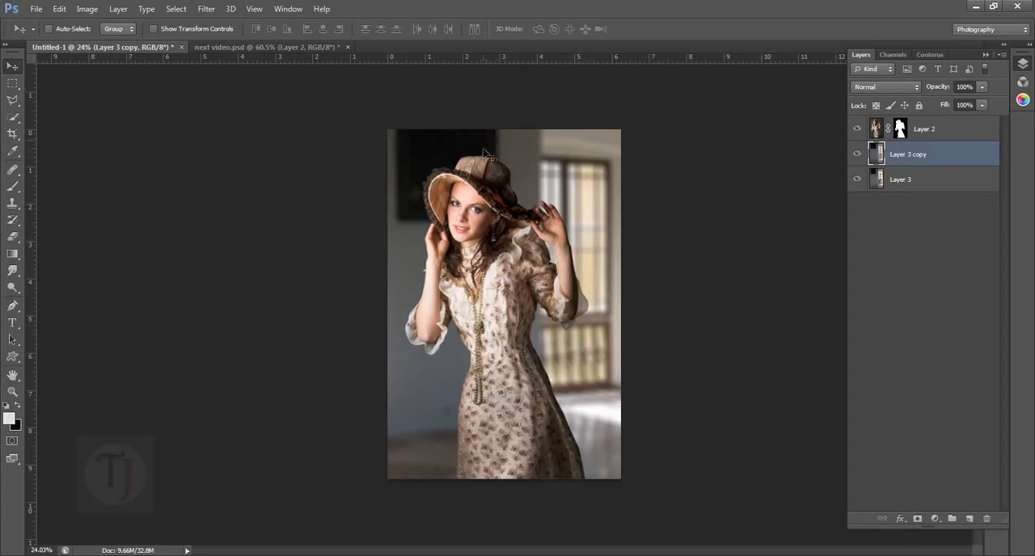
{"action": "left_click", "coordinate": [918, 519]}
{"action": "left_click", "coordinate": [13, 188]}
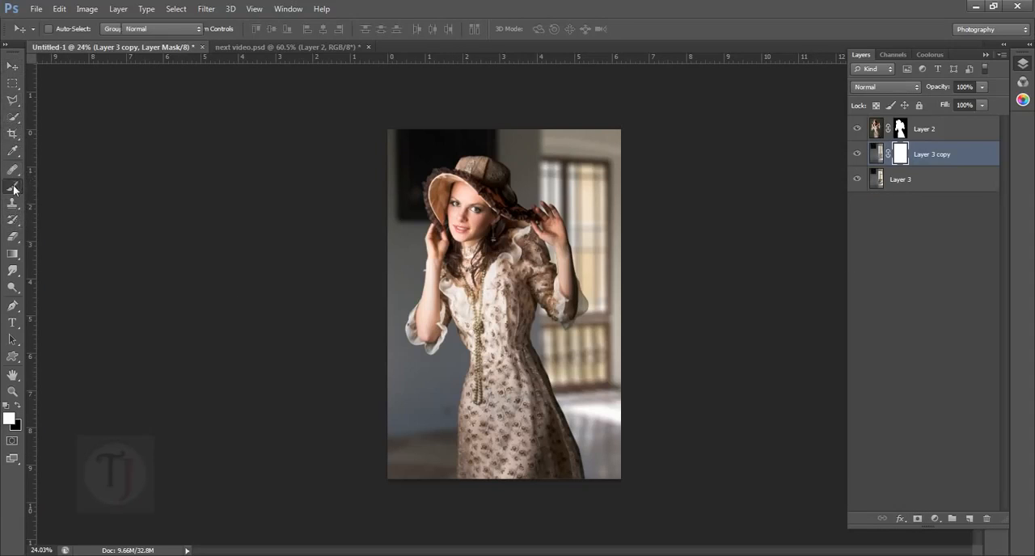
{"action": "left_click", "coordinate": [76, 189]}
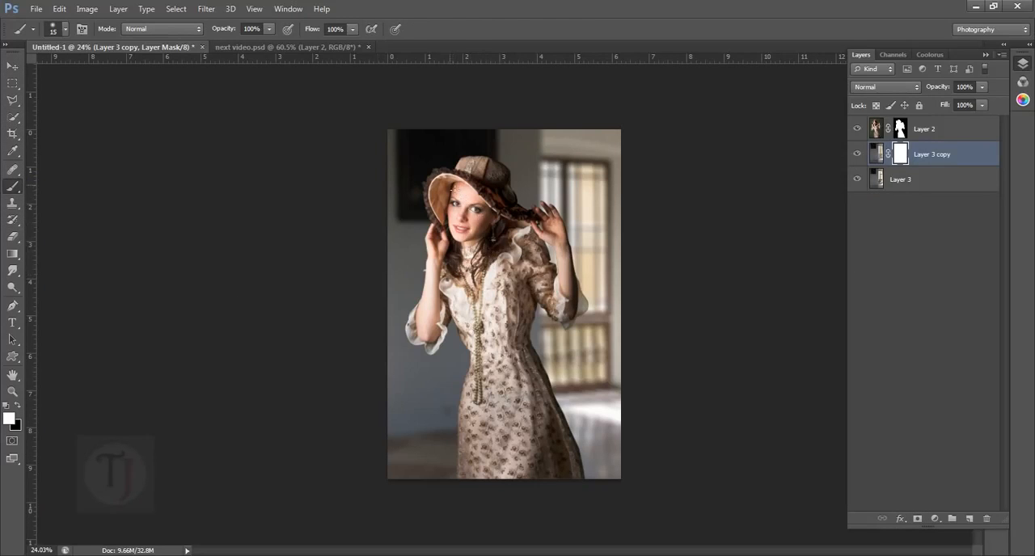
{"action": "key", "text": "bracketright"}
{"action": "key", "text": "bracketright"}
{"action": "key", "text": "bracketright"}
{"action": "key", "text": "bracketright"}
{"action": "key", "text": "bracketright"}
{"action": "key", "text": "bracketright"}
{"action": "key", "text": "x"}
{"action": "mouse_move", "coordinate": [438, 152]}
{"action": "left_mouse_down"}
{"action": "mouse_move", "coordinate": [427, 373]}
{"action": "mouse_move", "coordinate": [427, 164]}
{"action": "mouse_move", "coordinate": [447, 438]}
{"action": "left_mouse_up"}
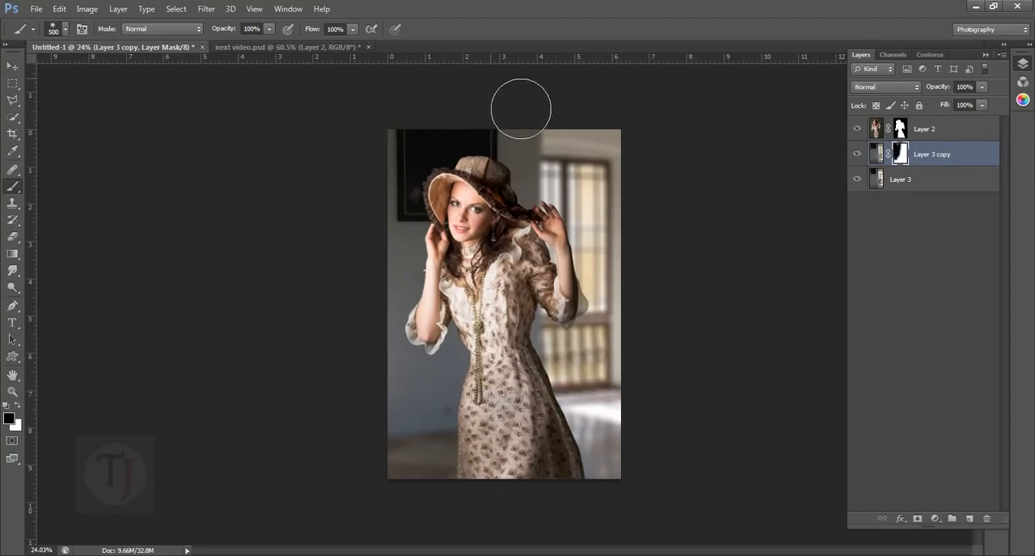
{"action": "mouse_move", "coordinate": [522, 104]}
{"action": "left_mouse_down"}
{"action": "mouse_move", "coordinate": [520, 173]}
{"action": "mouse_move", "coordinate": [540, 216]}
{"action": "mouse_move", "coordinate": [525, 162]}
{"action": "left_mouse_up"}
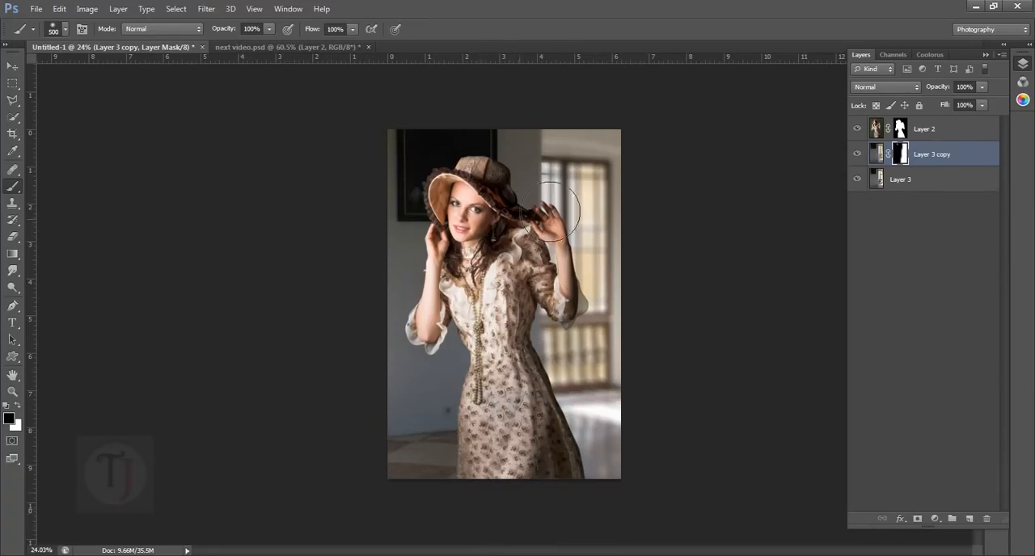
- Switch to full screen mode with the menu bar and check the transition between the sharp wall and the blurred window
{"action": "scroll", "coordinate": [552, 212], "scroll_direction": "up", "scroll_amount": 2}
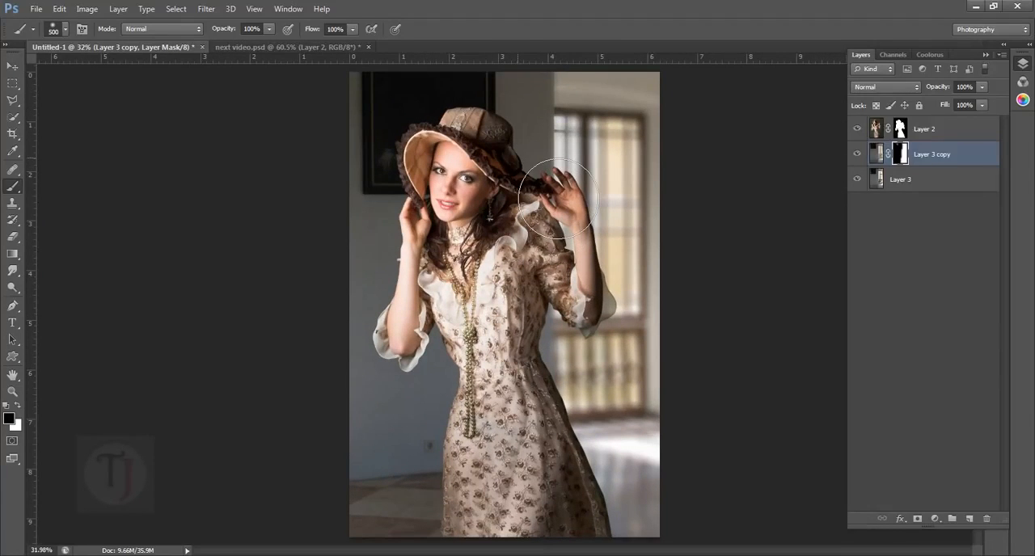
{"action": "key", "text": "f"}
{"action": "mouse_move", "coordinate": [509, 176]}
{"action": "left_mouse_down"}
{"action": "mouse_move", "coordinate": [421, 249]}
{"action": "mouse_move", "coordinate": [425, 227]}
{"action": "mouse_move", "coordinate": [405, 209]}
{"action": "mouse_move", "coordinate": [391, 212]}
{"action": "left_mouse_up"}
{"action": "key", "text": "x"}
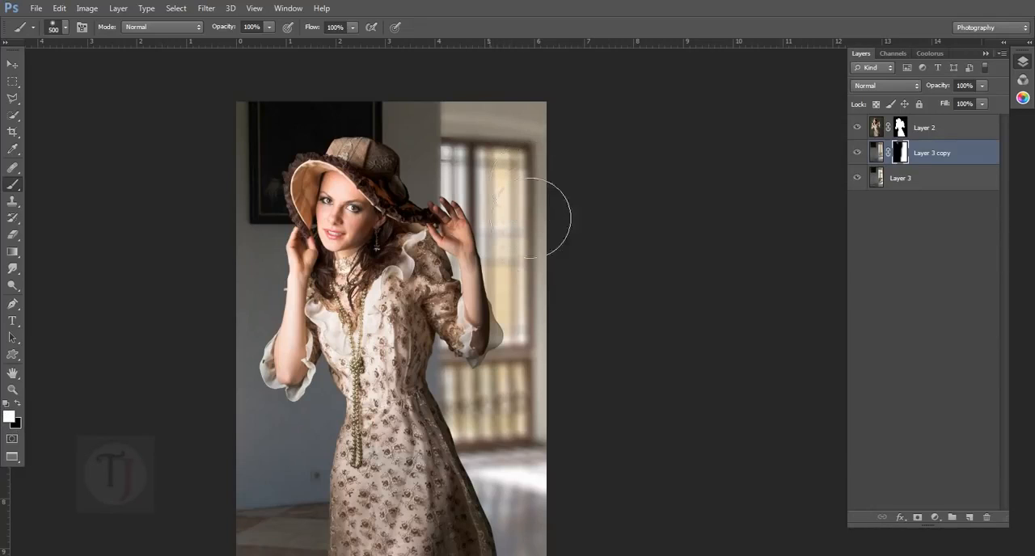
{"action": "key", "text": "x"}
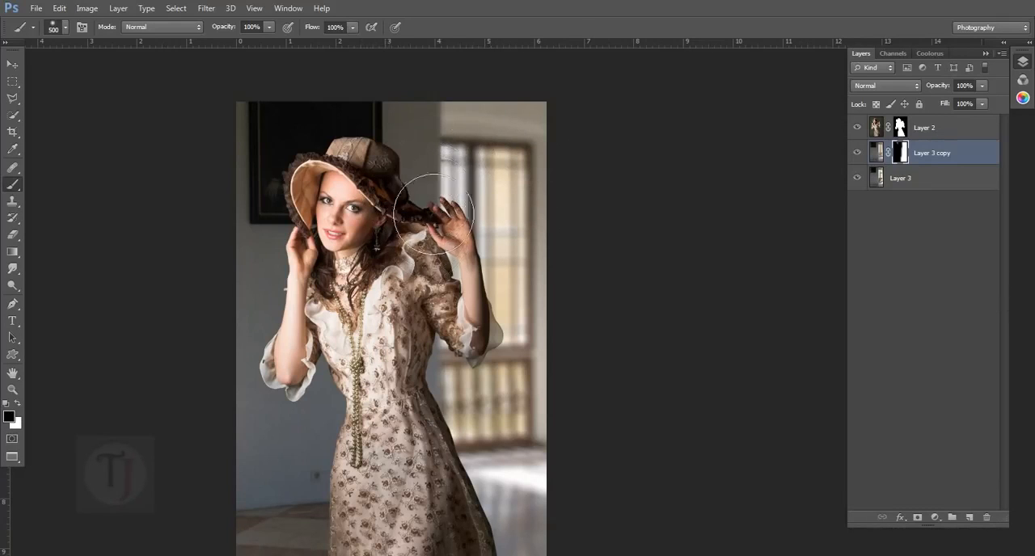
{"action": "key", "text": "ctrl+minus"}
{"action": "key", "text": "ctrl+plus"}
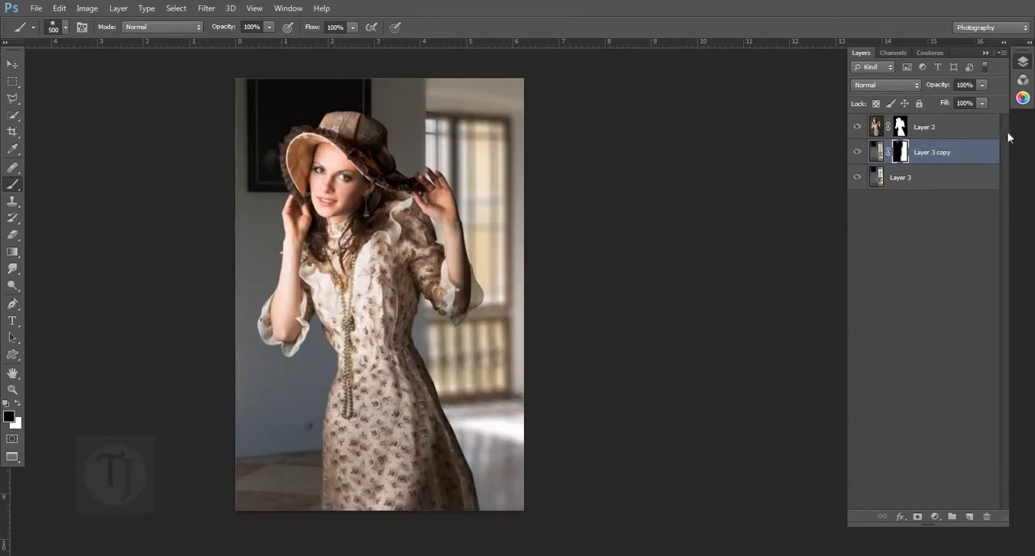
- Return to the standard screen mode, fit the image in view, and compare the background with and without the blurred Layer 3 copy
{"action": "left_click", "coordinate": [858, 128]}
{"action": "left_click", "coordinate": [858, 153]}
{"action": "left_click", "coordinate": [858, 153]}
{"action": "key", "text": "f"}
{"action": "key", "text": "f"}
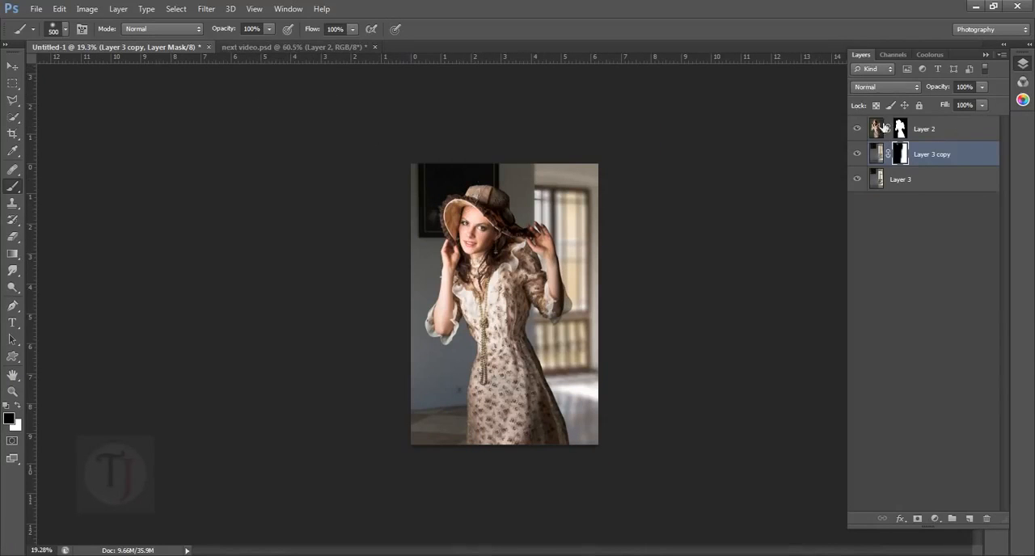
{"action": "key", "text": "ctrl+0"}
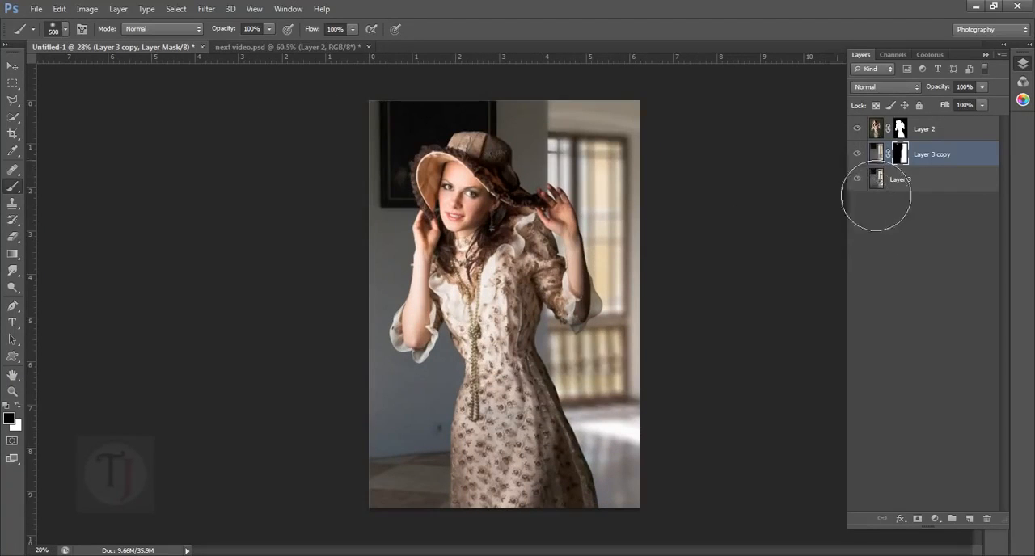
{"action": "left_click", "coordinate": [858, 153]}
{"action": "left_click", "coordinate": [864, 155]}
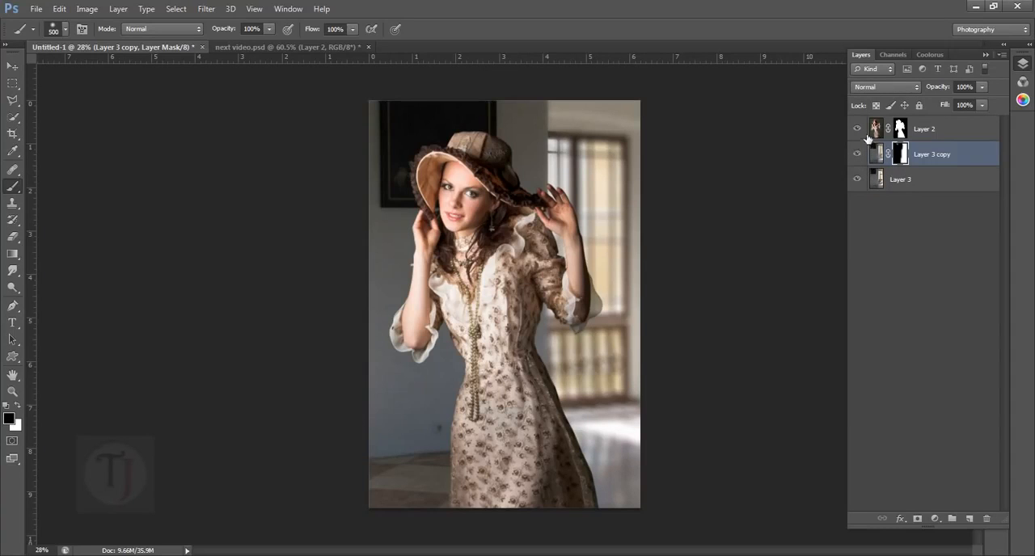
{"action": "left_click", "coordinate": [865, 155]}
{"action": "left_click", "coordinate": [864, 155]}
- Set up the Brush tool with white as the foreground color for Layer 3 copy's mask and check the blur by hiding and showing that layer
{"action": "key", "text": "c"}
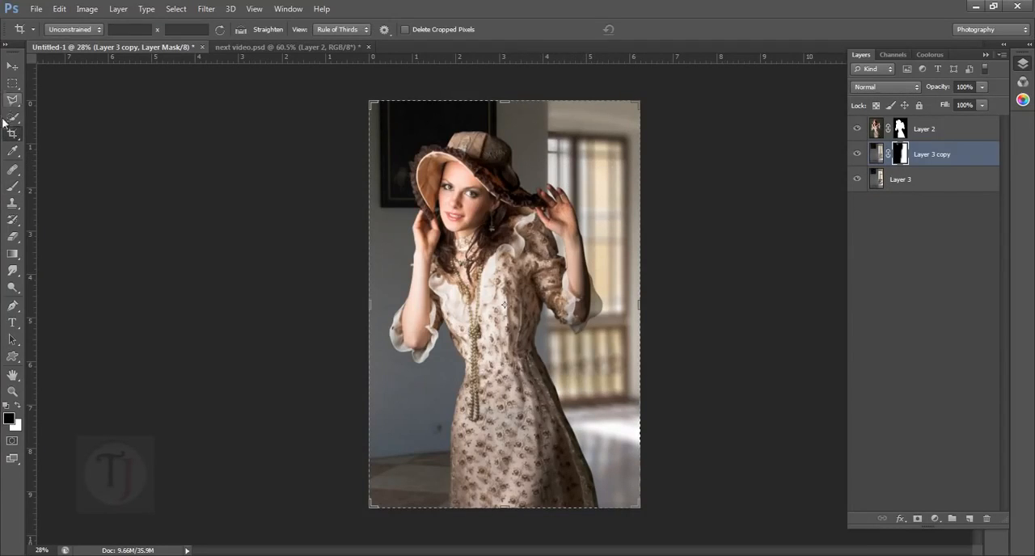
{"action": "left_click", "coordinate": [12, 189]}
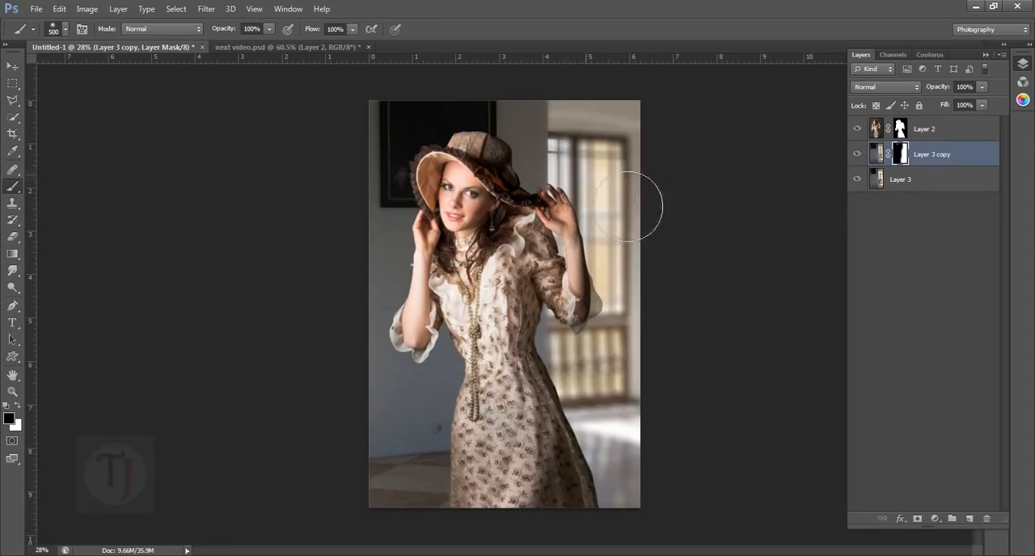
{"action": "key", "text": "x"}
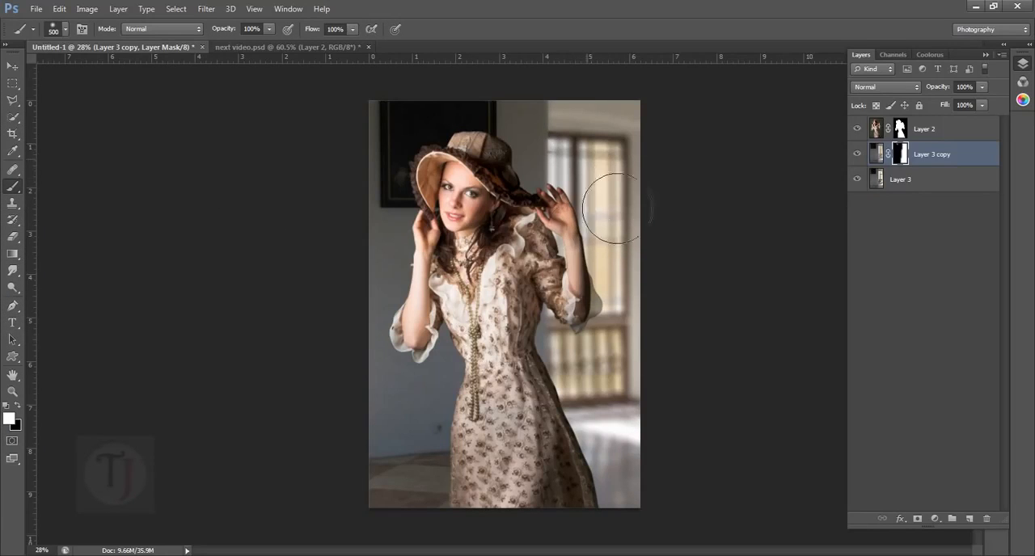
{"action": "left_click", "coordinate": [858, 155]}
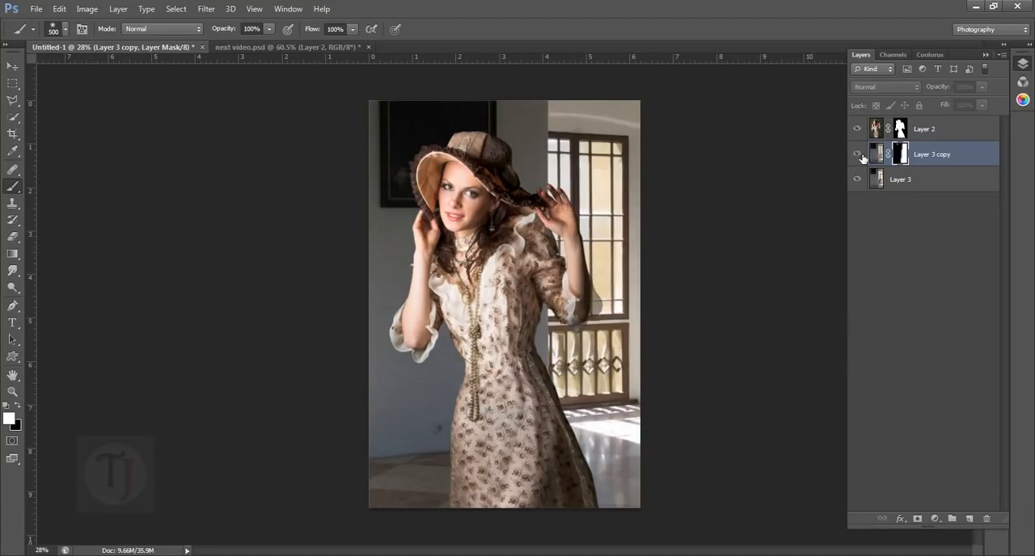
{"action": "left_click", "coordinate": [857, 155]}
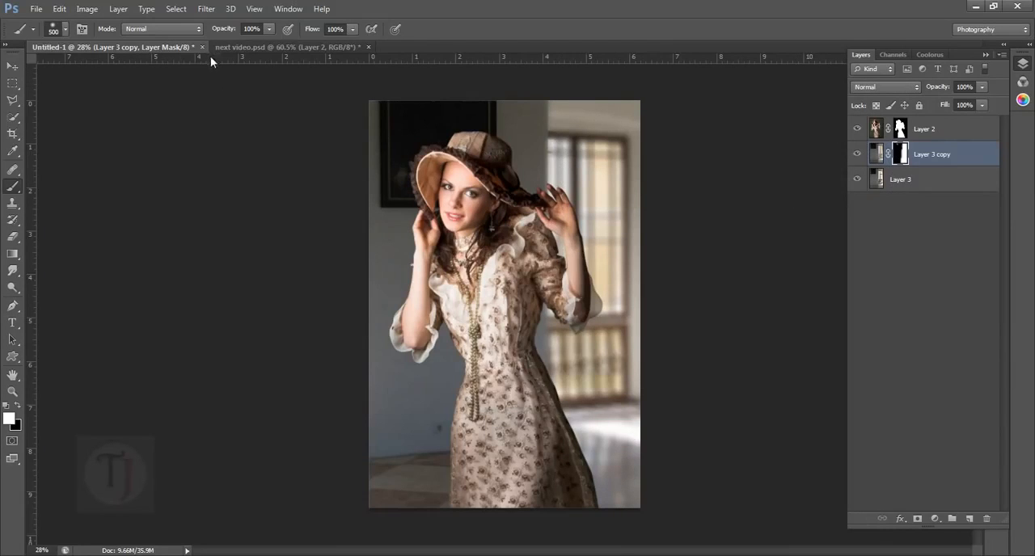
- In next video.psd, show the Levels 2 layer and examine its settings for the RGB and Red channels
{"action": "left_click", "coordinate": [243, 47]}
{"action": "scroll", "coordinate": [880, 483], "scroll_direction": "down", "scroll_amount": 1}
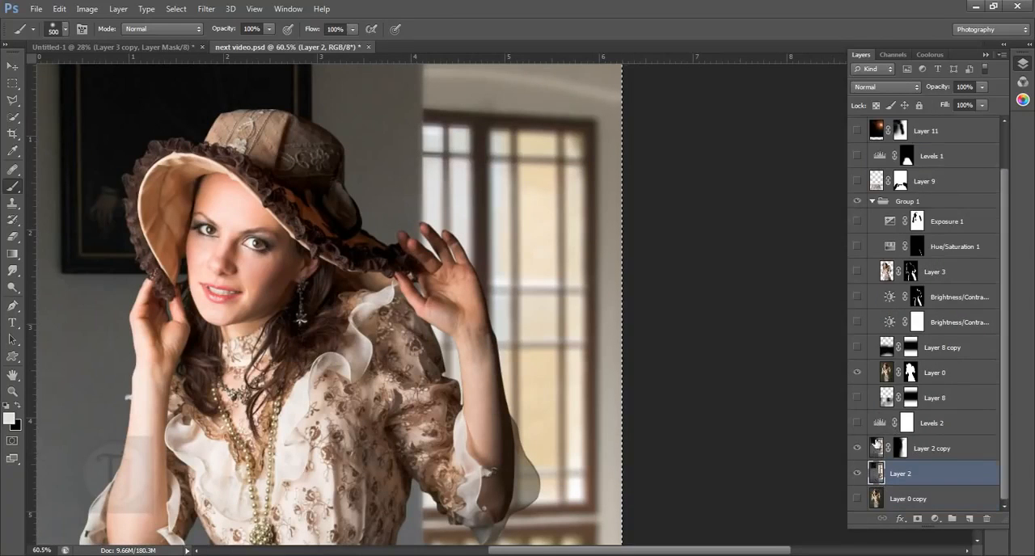
{"action": "left_click", "coordinate": [857, 423]}
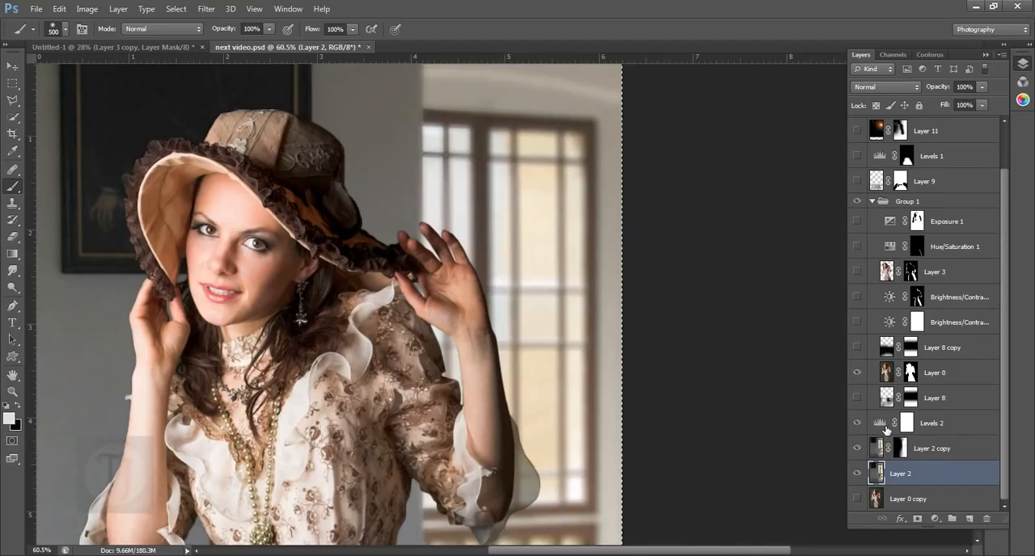
{"action": "double_click", "coordinate": [880, 423]}
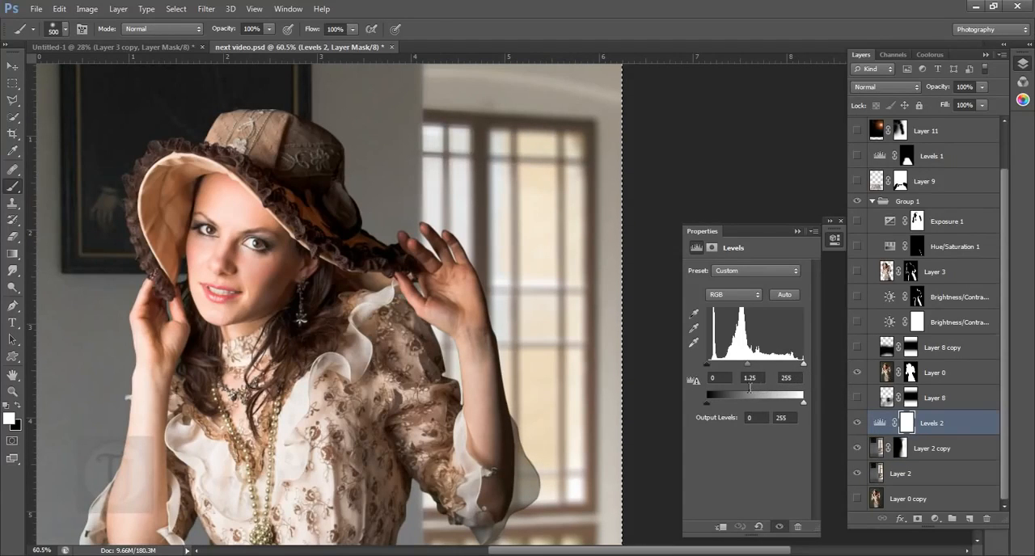
{"action": "left_click", "coordinate": [742, 295]}
{"action": "left_click", "coordinate": [745, 313]}
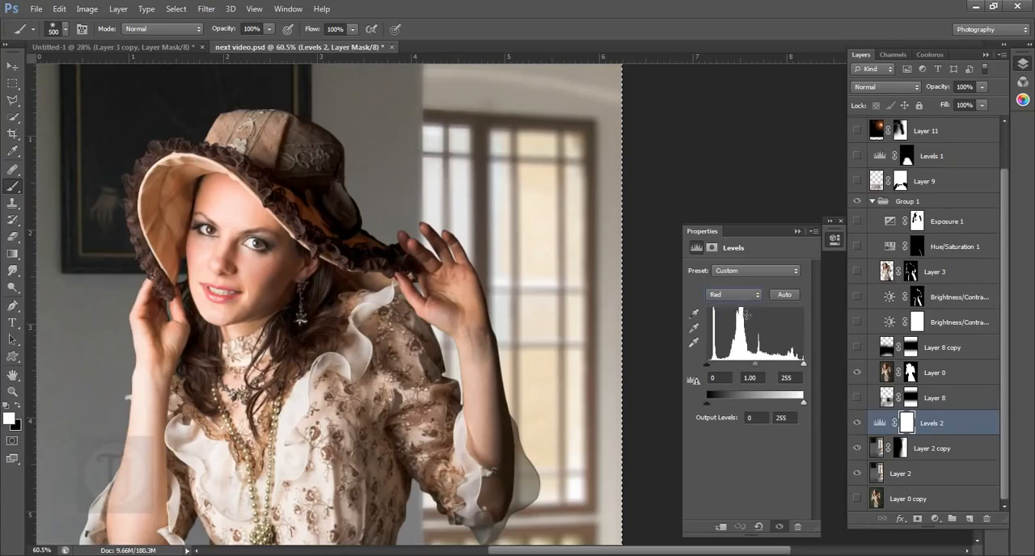
{"action": "left_click", "coordinate": [798, 231]}
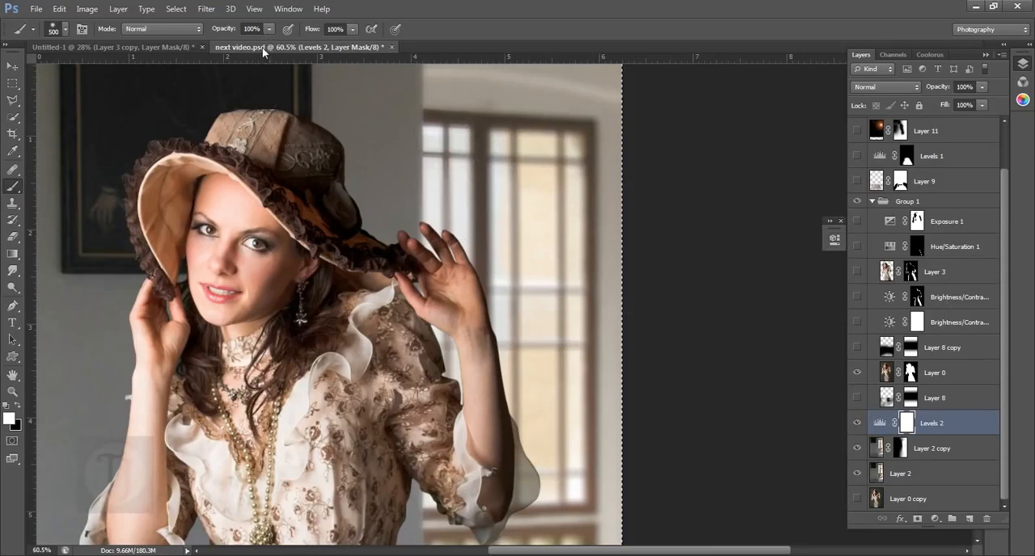
- In the Untitled-1 document, add a Levels adjustment above Layer 2 with midtones at 1.25, and check its effect on the image
{"action": "left_click", "coordinate": [135, 47]}
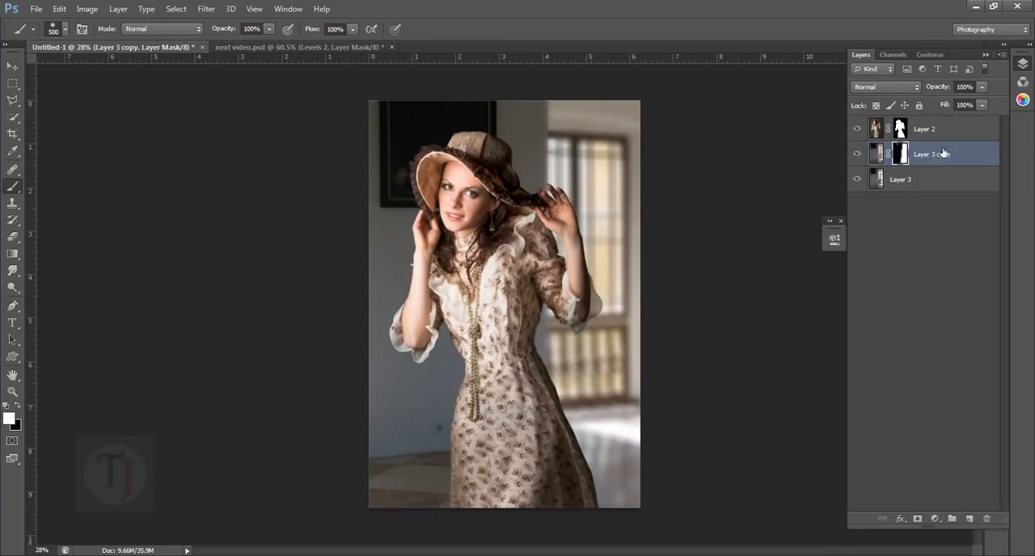
{"action": "left_click", "coordinate": [944, 134]}
{"action": "left_click", "coordinate": [938, 519]}
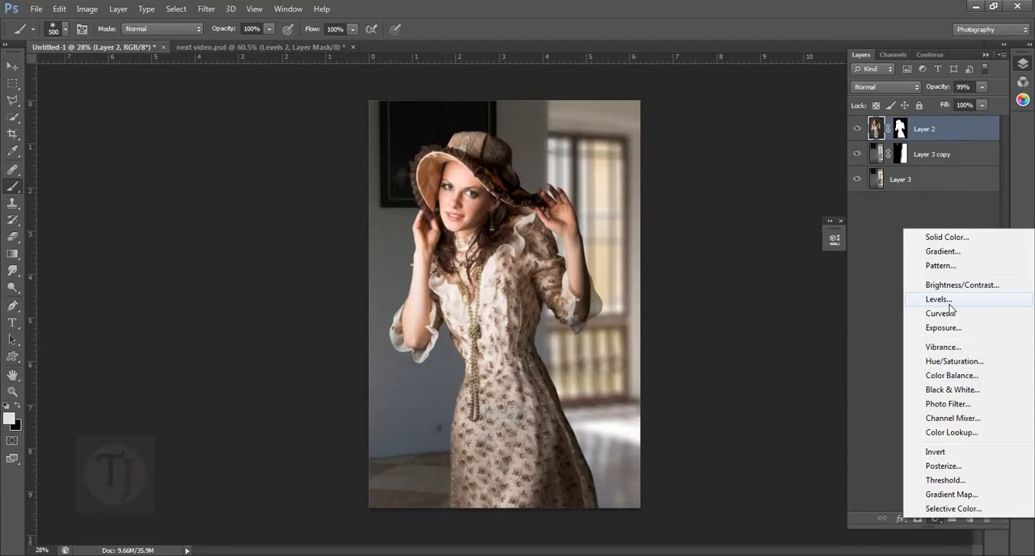
{"action": "left_click", "coordinate": [949, 304]}
{"action": "left_click", "coordinate": [763, 382]}
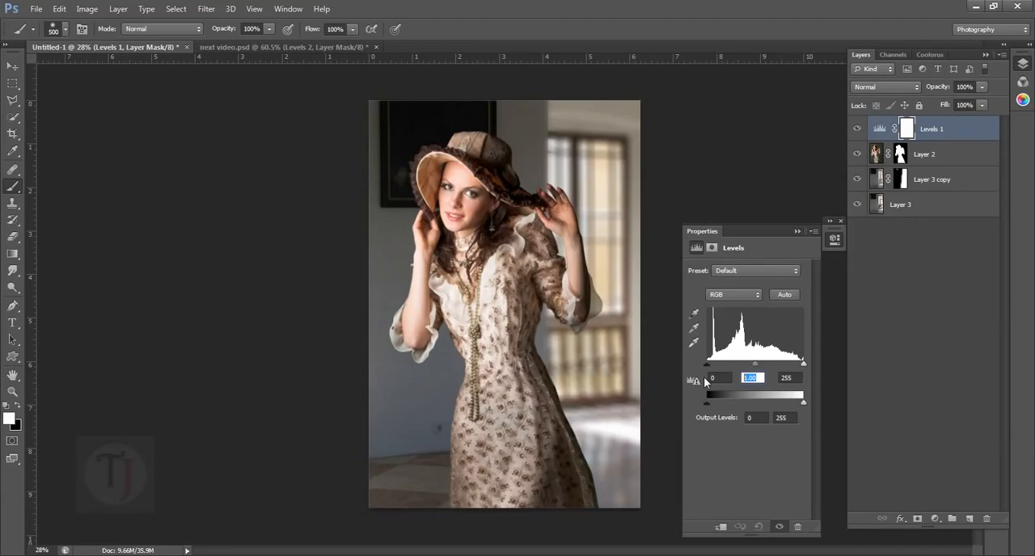
{"action": "type", "text": "1.25"}
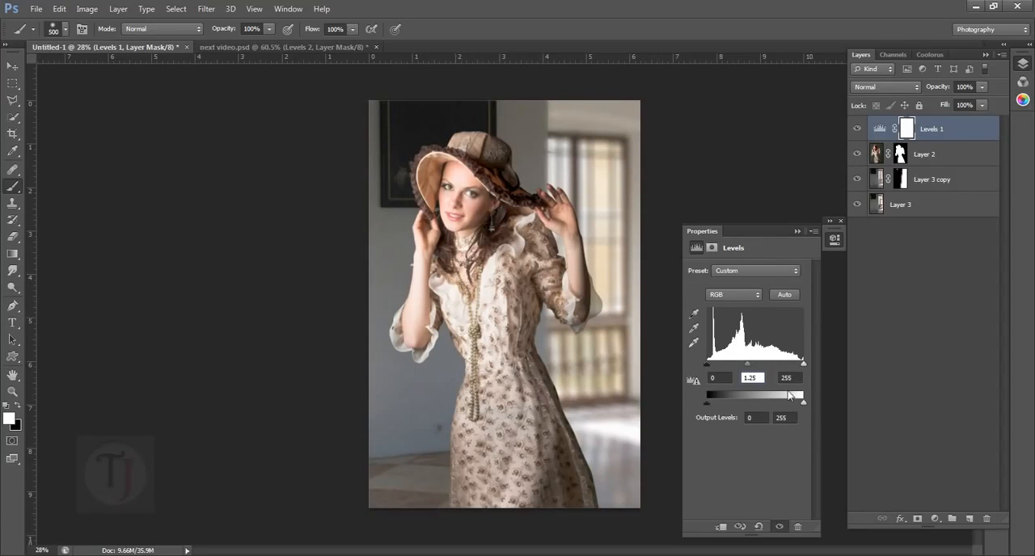
{"action": "left_click", "coordinate": [797, 232]}
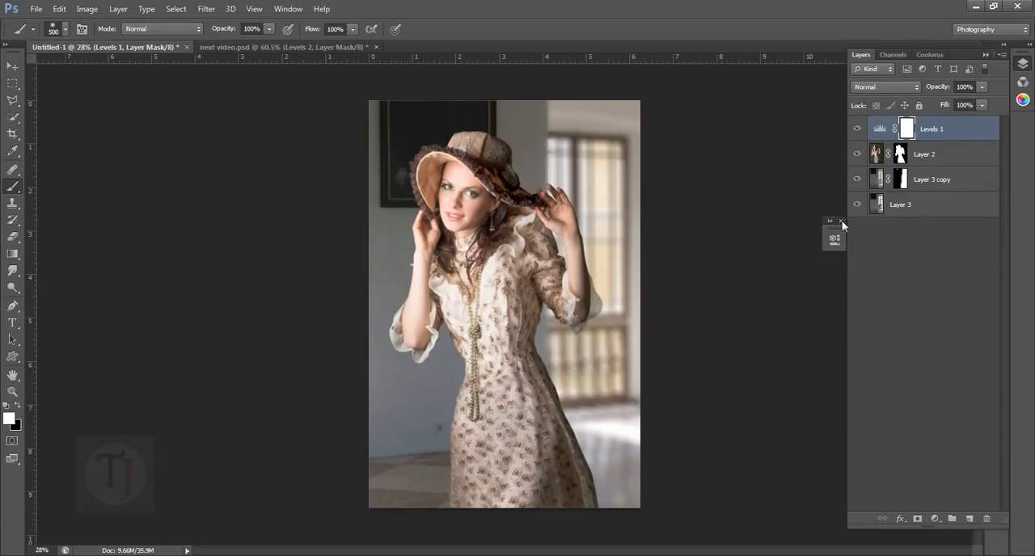
{"action": "left_click", "coordinate": [857, 128]}
{"action": "left_click", "coordinate": [861, 130]}
{"action": "scroll", "coordinate": [497, 191], "scroll_direction": "up", "scroll_amount": 8}
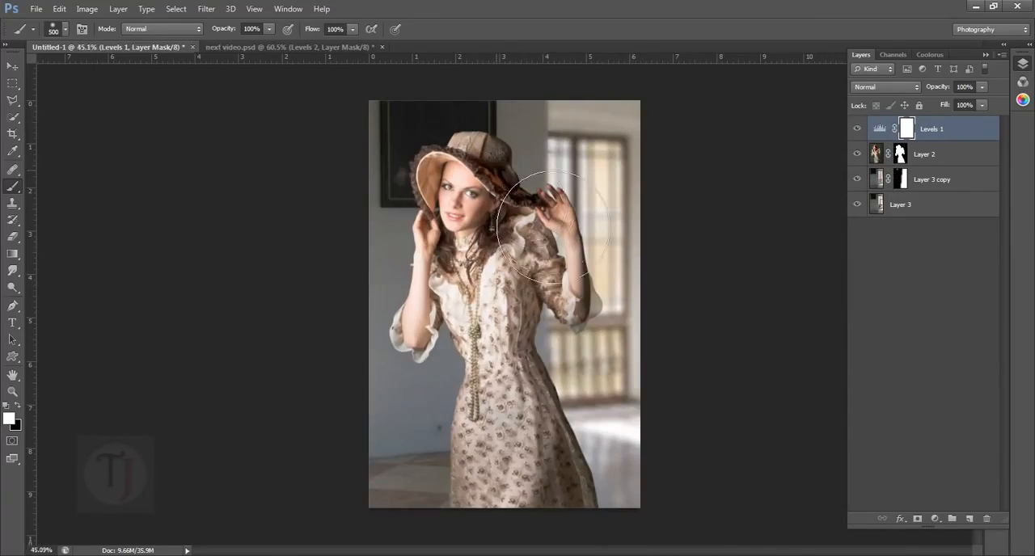
{"action": "left_click_drag", "start_coordinate": [516, 215], "coordinate": [517, 244]}
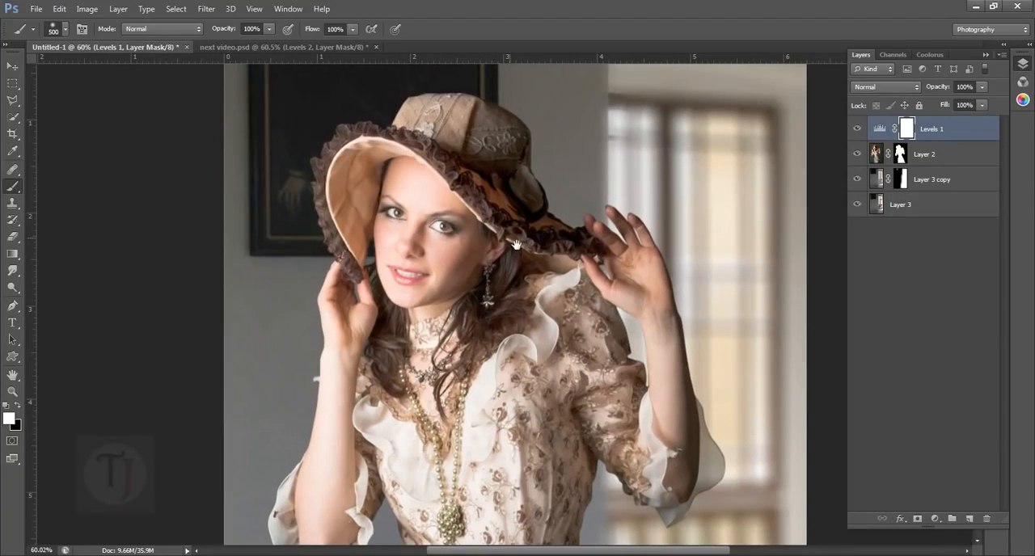
- In next video.psd, show the lower Brightness/Contrast layer above Layer 0 and examine its brightness and contrast settings
{"action": "left_click", "coordinate": [217, 47]}
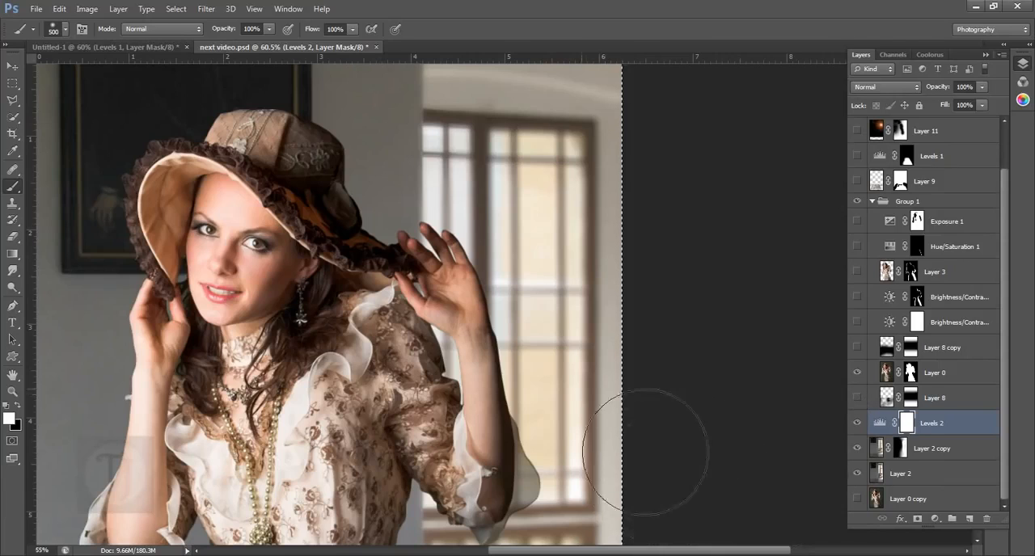
{"action": "key", "text": "ctrl+0"}
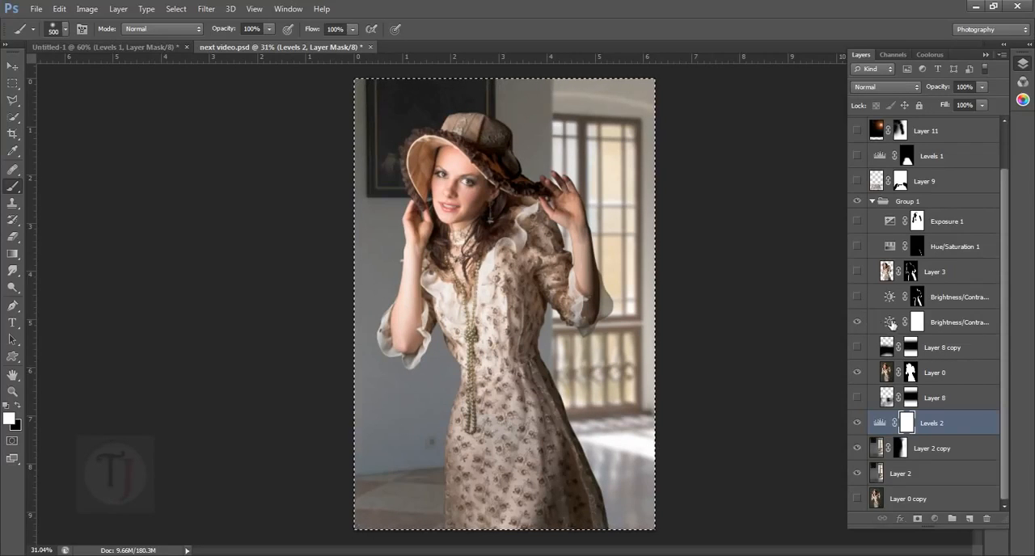
{"action": "left_click", "coordinate": [891, 324]}
{"action": "left_click", "coordinate": [860, 325]}
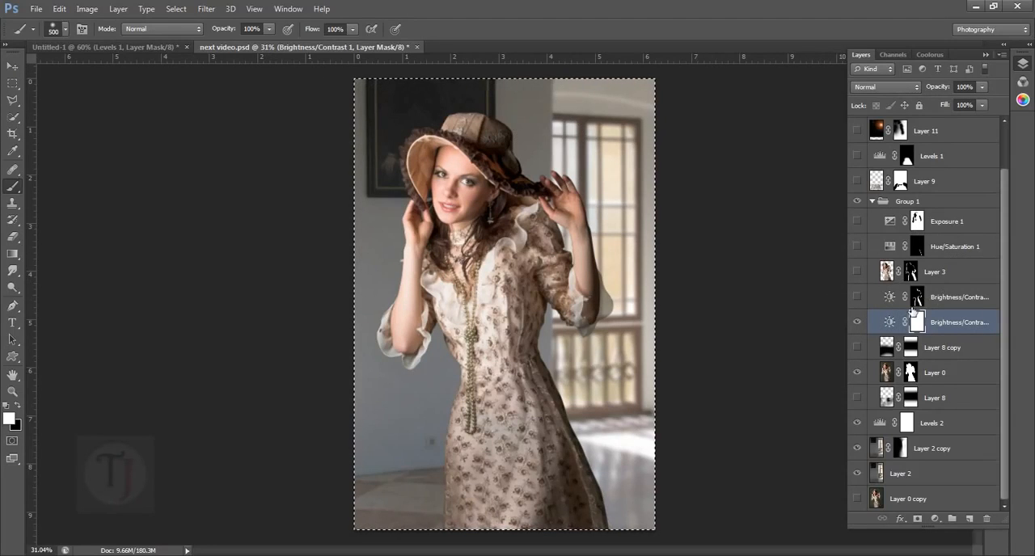
{"action": "double_click", "coordinate": [891, 323]}
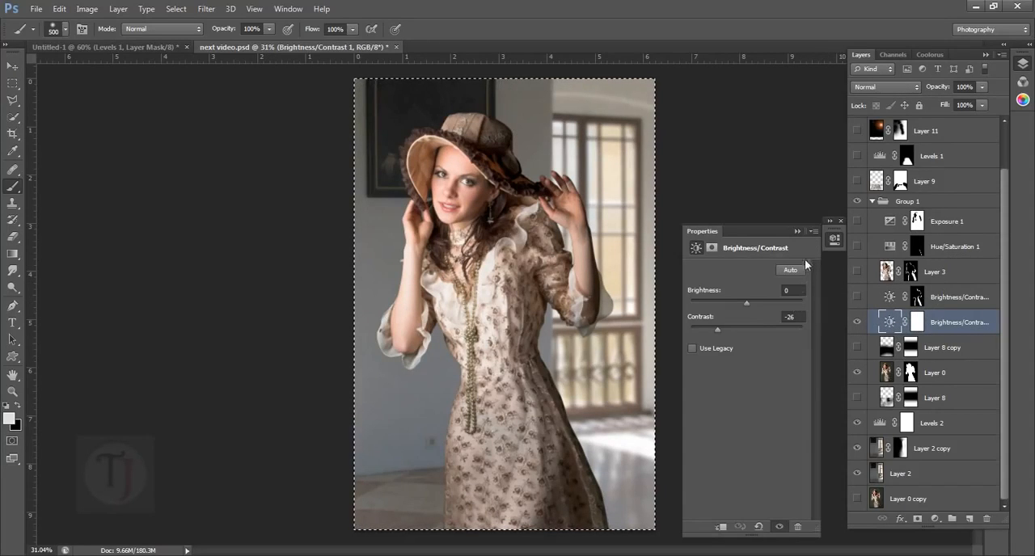
{"action": "left_click", "coordinate": [798, 232]}
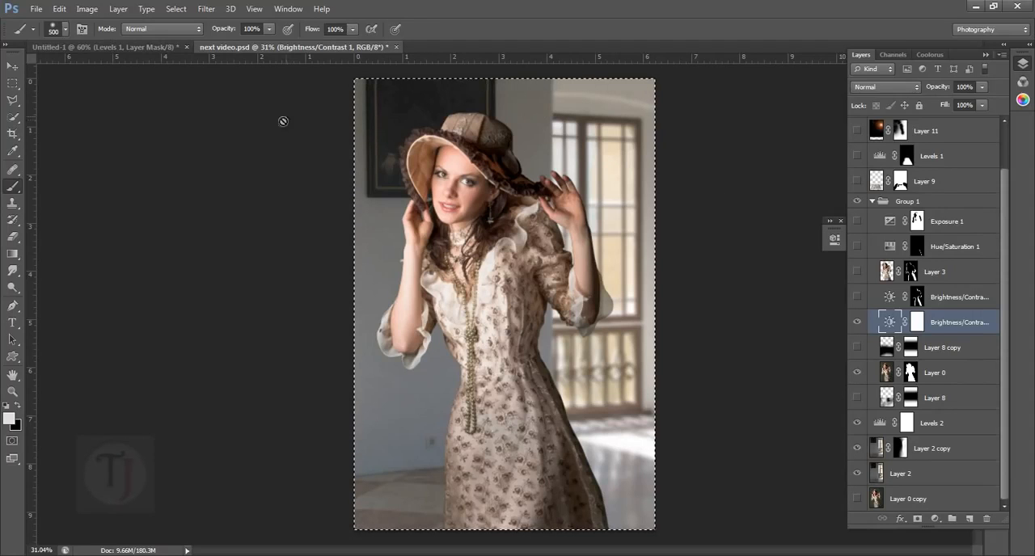
- In the Untitled-1 document, add a Brightness/Contrast adjustment above Levels 1, lower its contrast, and compare the image with and without it
{"action": "left_click", "coordinate": [76, 48]}
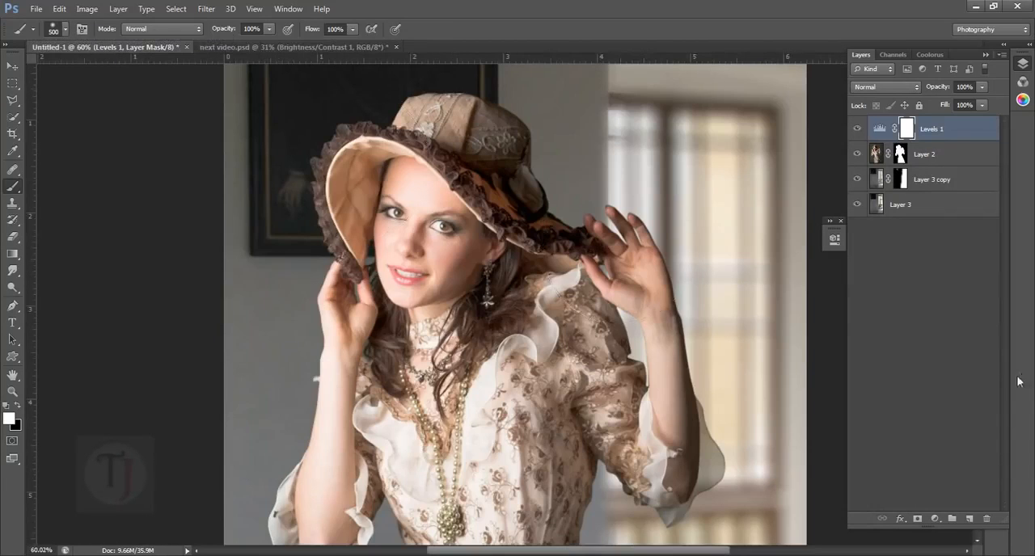
{"action": "key", "text": "ctrl+0"}
{"action": "left_click", "coordinate": [934, 519]}
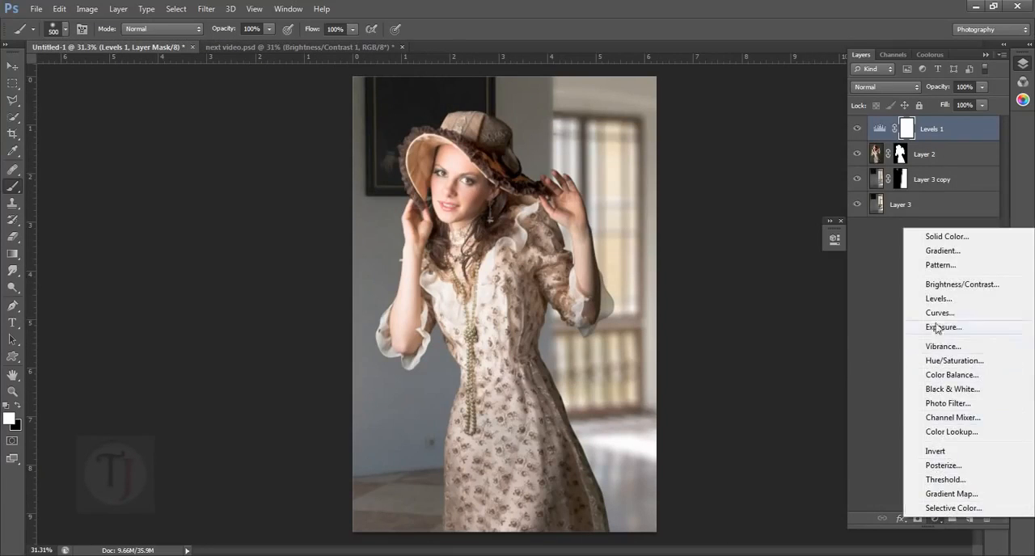
{"action": "left_click", "coordinate": [946, 286]}
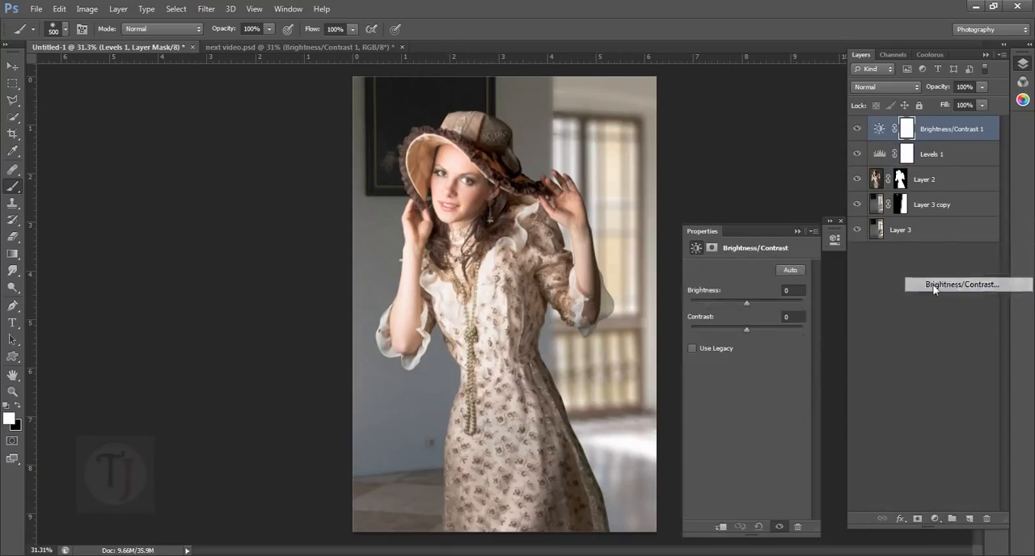
{"action": "left_click", "coordinate": [796, 316]}
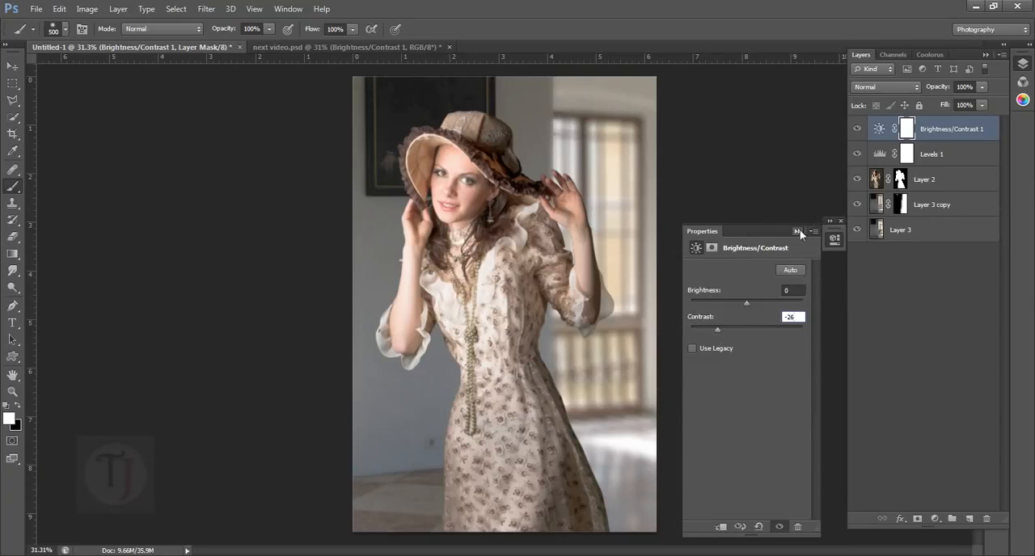
{"action": "left_click", "coordinate": [834, 238]}
{"action": "left_click", "coordinate": [841, 222]}
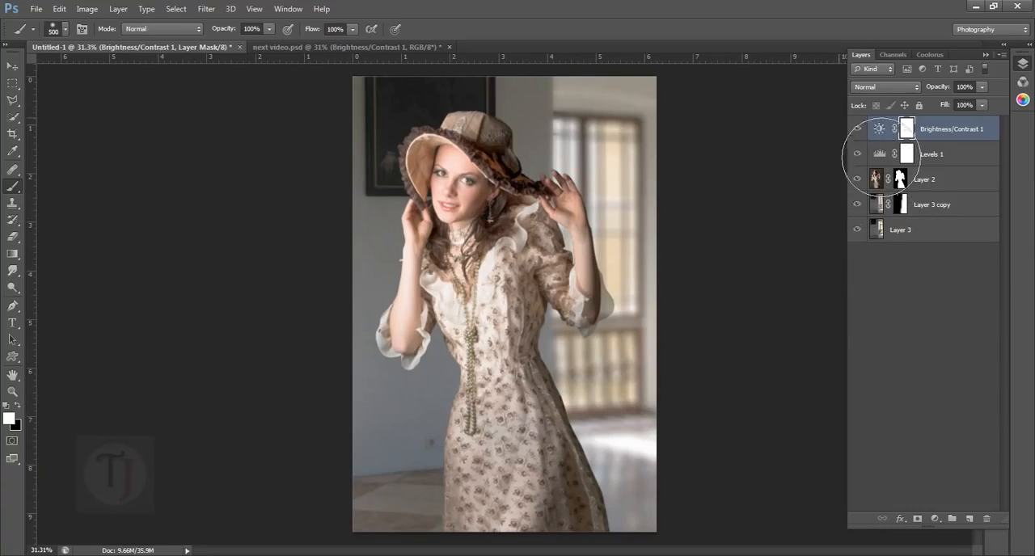
{"action": "left_click", "coordinate": [860, 131]}
{"action": "left_click", "coordinate": [860, 131]}
- In next video.psd, show the upper Brightness/Contrast layer and examine its mask along the model's edges
{"action": "left_click", "coordinate": [279, 47]}
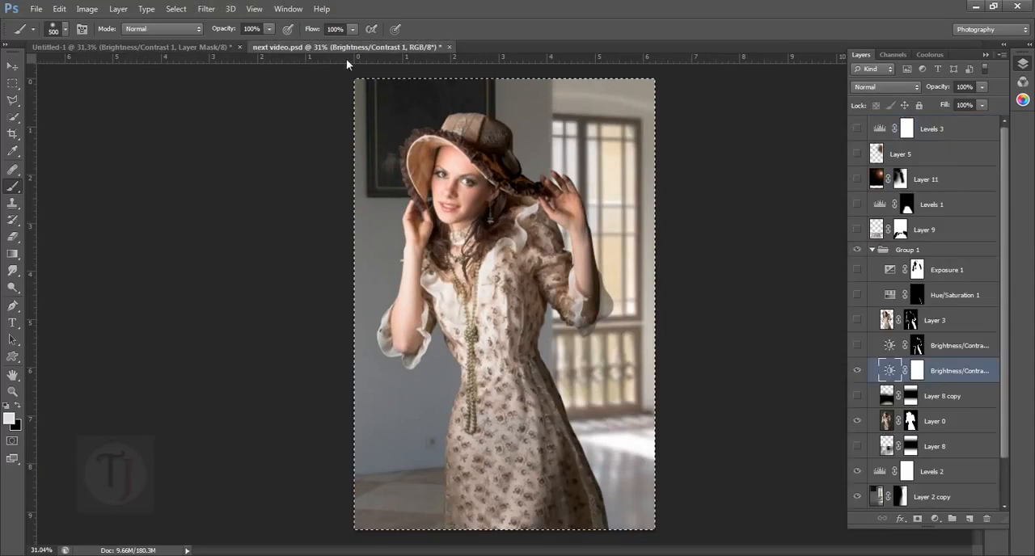
{"action": "left_click", "coordinate": [857, 346]}
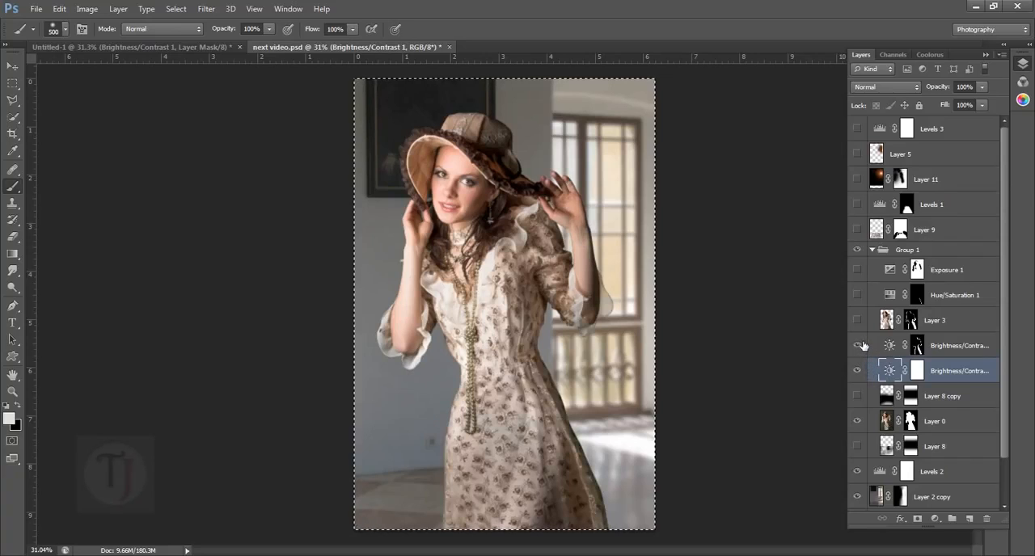
{"action": "left_click", "coordinate": [857, 345]}
{"action": "left_click", "coordinate": [857, 345]}
{"action": "left_click", "coordinate": [922, 350], "text": "alt"}
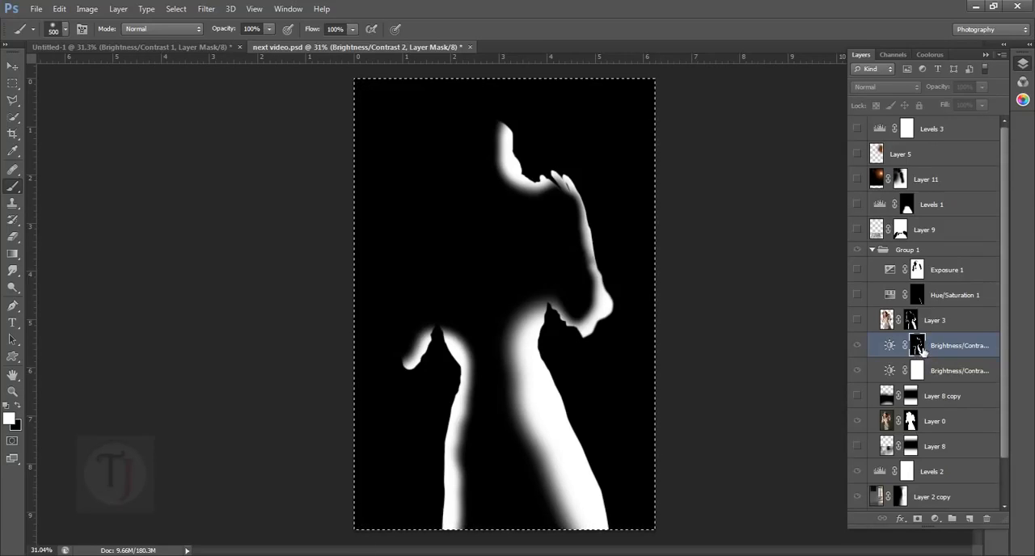
{"action": "left_click", "coordinate": [922, 349], "text": "alt"}
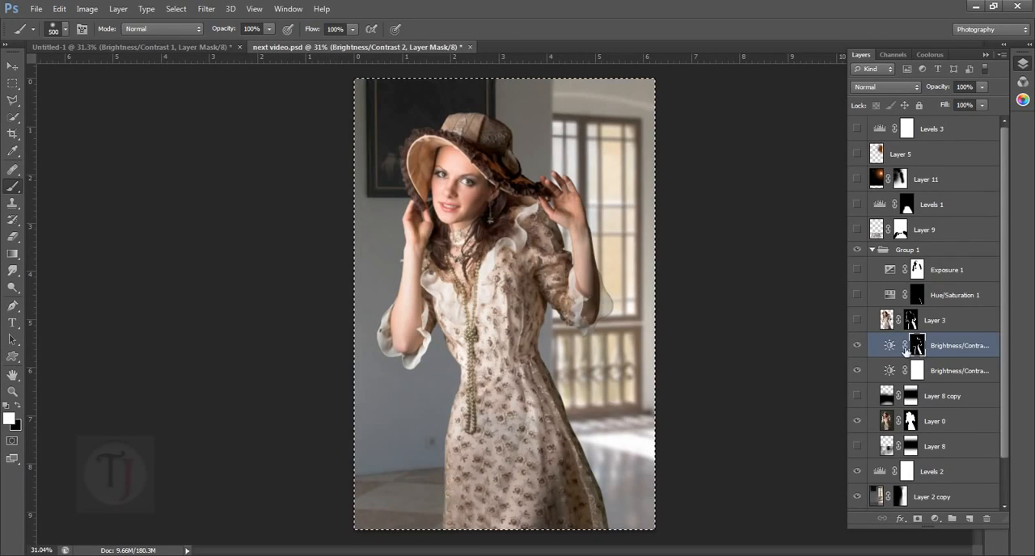
- In the Untitled-1 document, add a second Brightness/Contrast adjustment above Brightness/Contrast 1 and set its brightness to 37
{"action": "key", "text": "ctrl+Tab"}
{"action": "left_click", "coordinate": [934, 518]}
{"action": "left_click", "coordinate": [952, 286]}
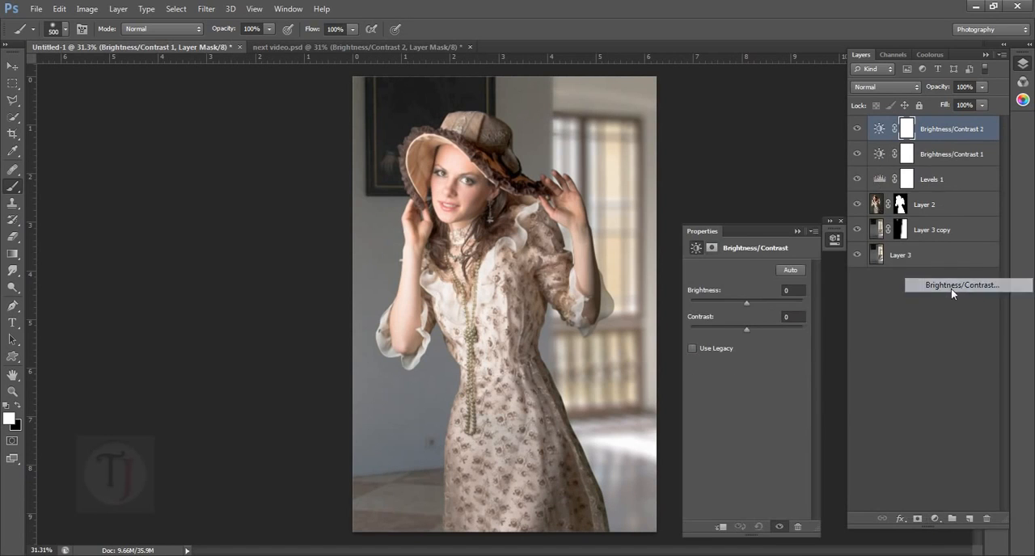
{"action": "left_click_drag", "start_coordinate": [748, 304], "coordinate": [758, 302]}
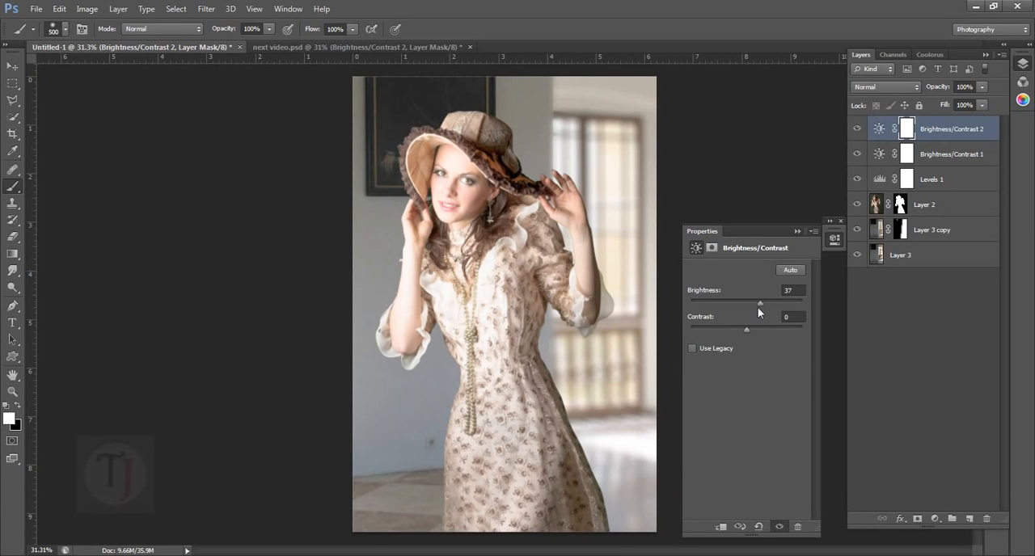
- Set the Brightness/Contrast 2 brightness to 31 and invert its layer mask to black
{"action": "left_click_drag", "start_coordinate": [759, 305], "coordinate": [758, 305]}
{"action": "left_click", "coordinate": [797, 232]}
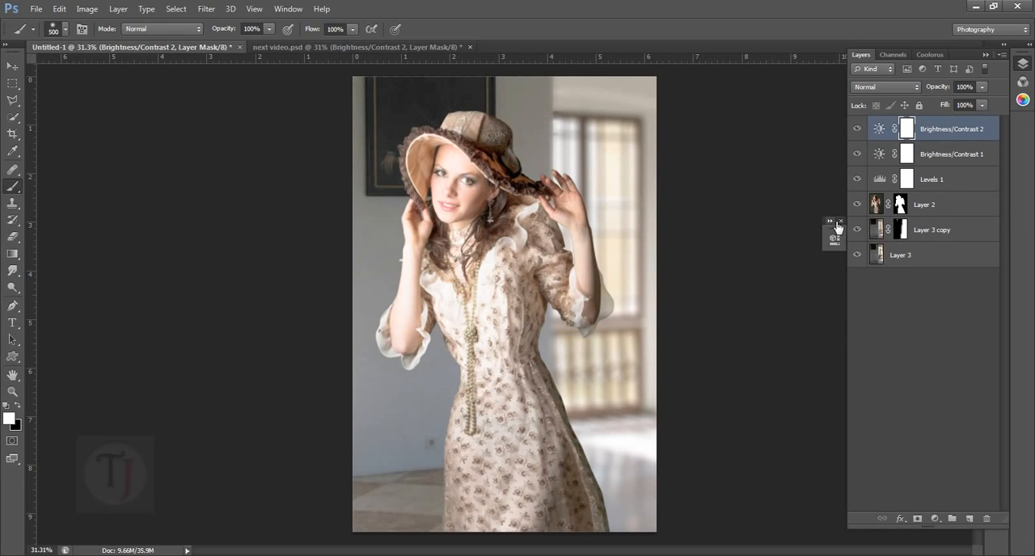
{"action": "left_click", "coordinate": [841, 221]}
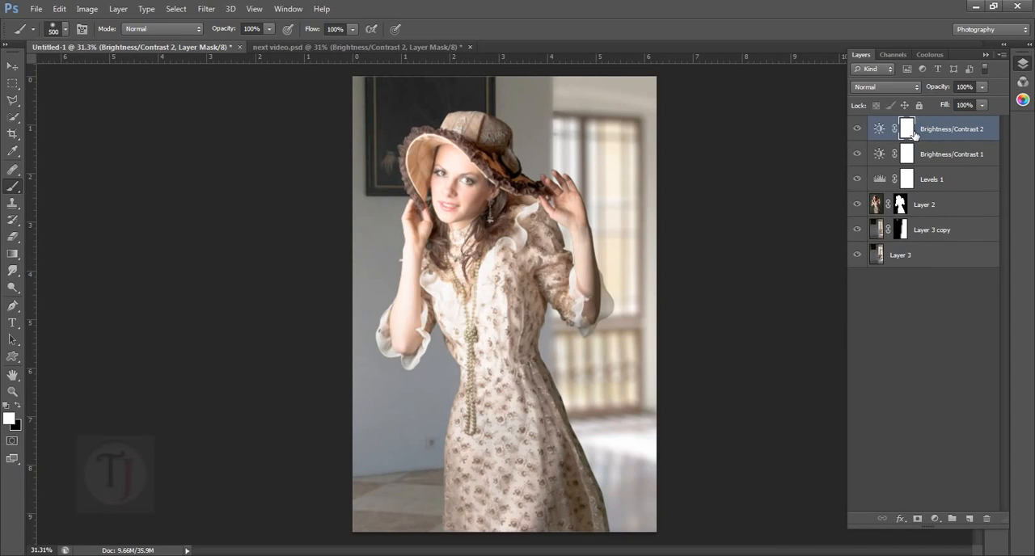
{"action": "key", "text": "ctrl+i"}
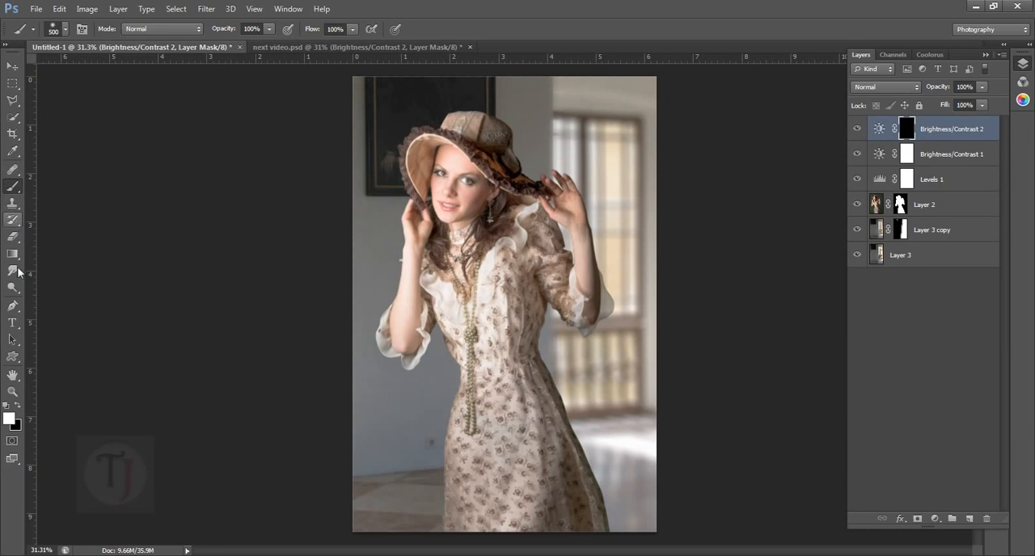
- Load the Layer 2 mask as a selection around the model and make the Brightness/Contrast 2 mask active
{"action": "left_click", "coordinate": [901, 208], "text": "ctrl"}
{"action": "scroll", "coordinate": [655, 324], "scroll_direction": "up", "scroll_amount": 2}
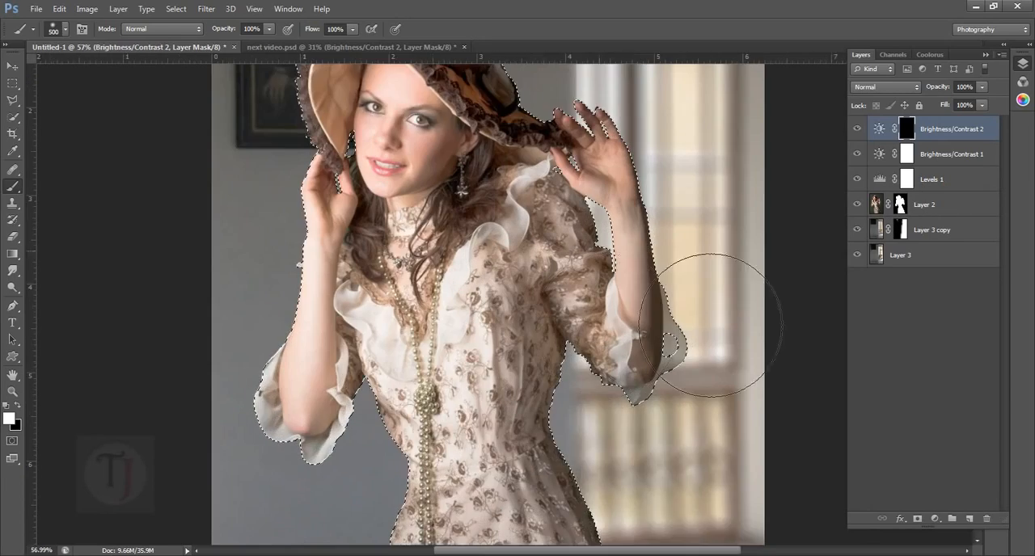
{"action": "scroll", "coordinate": [712, 325], "scroll_direction": "up", "scroll_amount": 2}
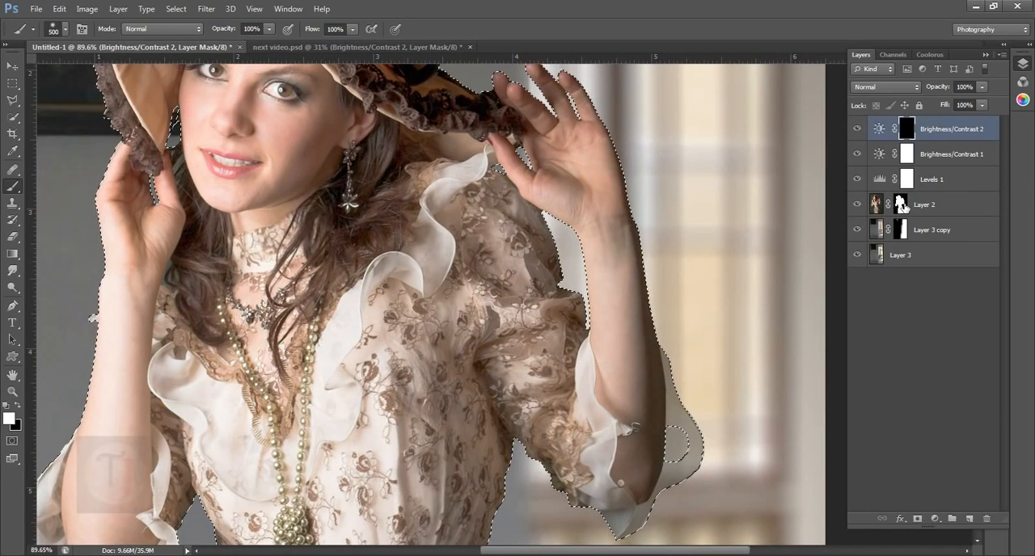
{"action": "left_click", "coordinate": [903, 207]}
{"action": "scroll", "coordinate": [639, 267], "scroll_direction": "down", "scroll_amount": 3}
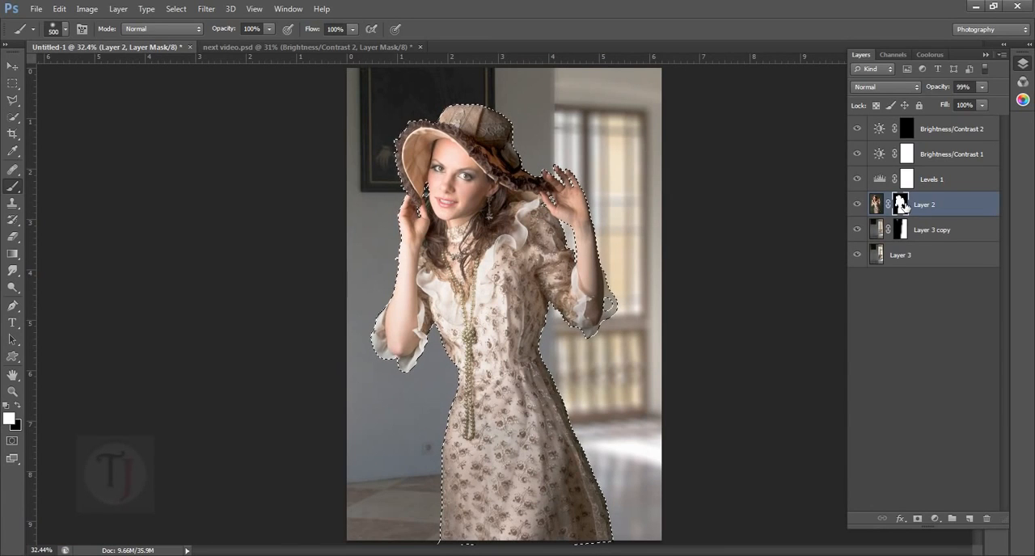
{"action": "right_click", "coordinate": [906, 208]}
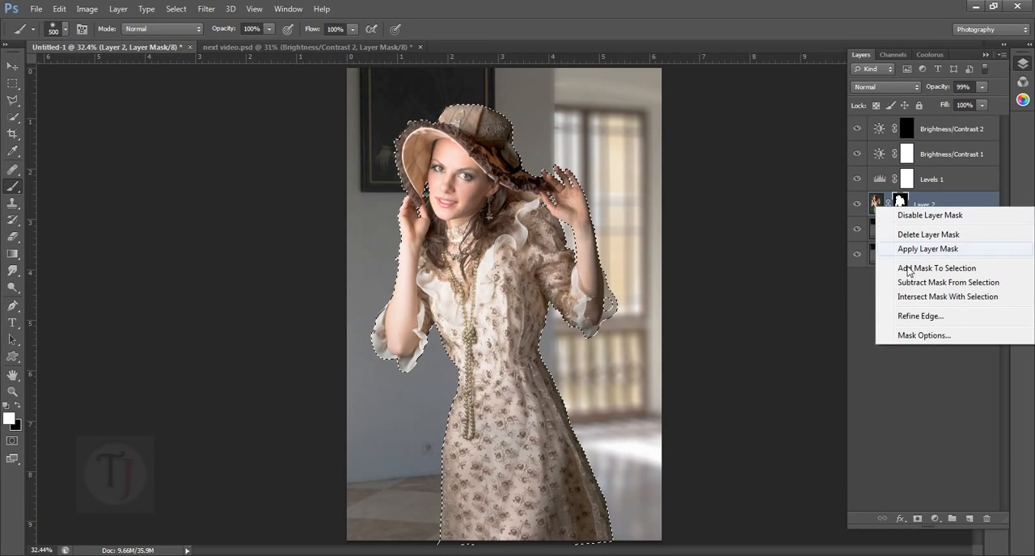
{"action": "left_click", "coordinate": [860, 307]}
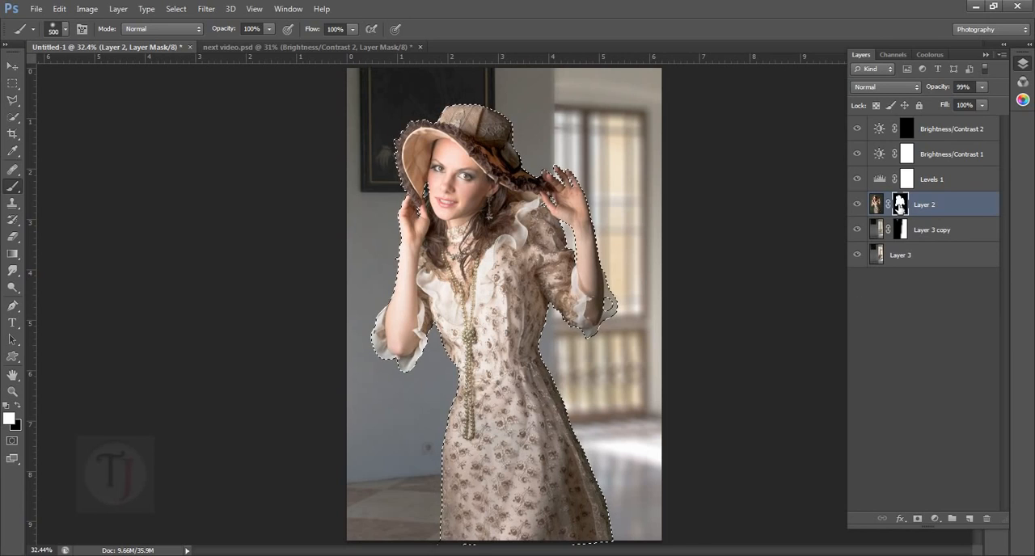
{"action": "left_click", "coordinate": [857, 206]}
{"action": "left_click", "coordinate": [857, 206]}
{"action": "left_click", "coordinate": [918, 131]}
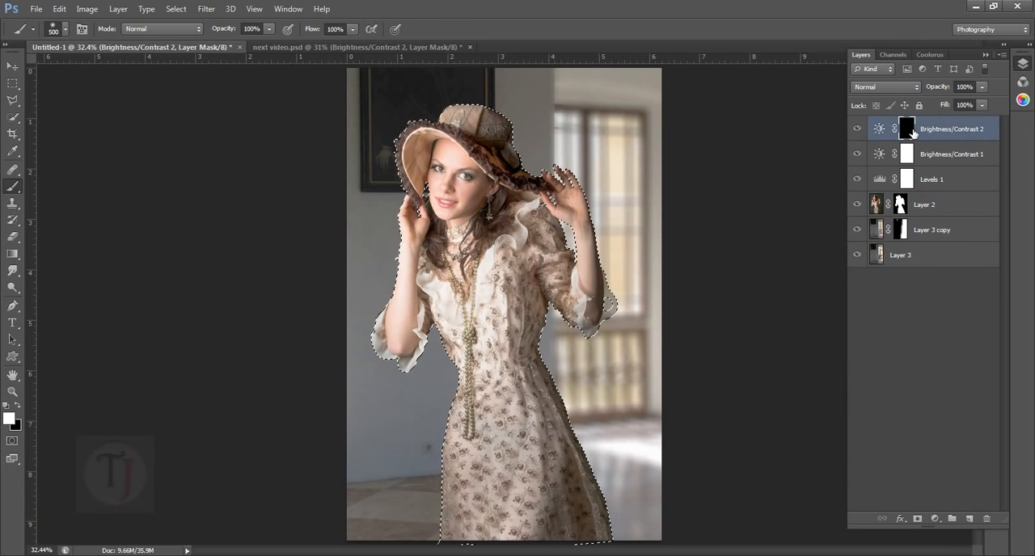
- Paint white on the Brightness/Contrast 2 mask along both edges of the skirt with a 400 px brush, then reduce the brush to 175 px
{"action": "key", "text": "bracketleft"}
{"action": "key", "text": "bracketleft"}
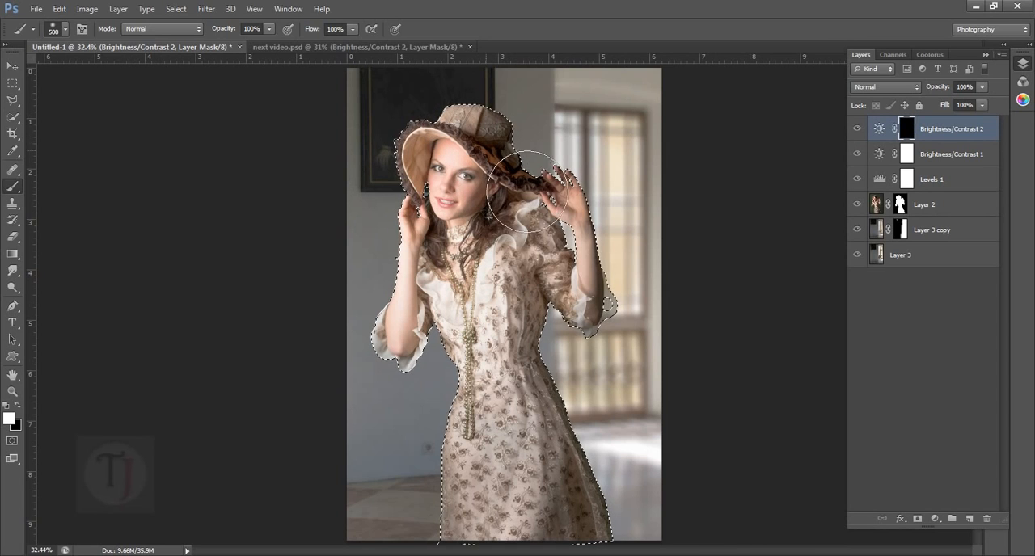
{"action": "key", "text": "bracketright"}
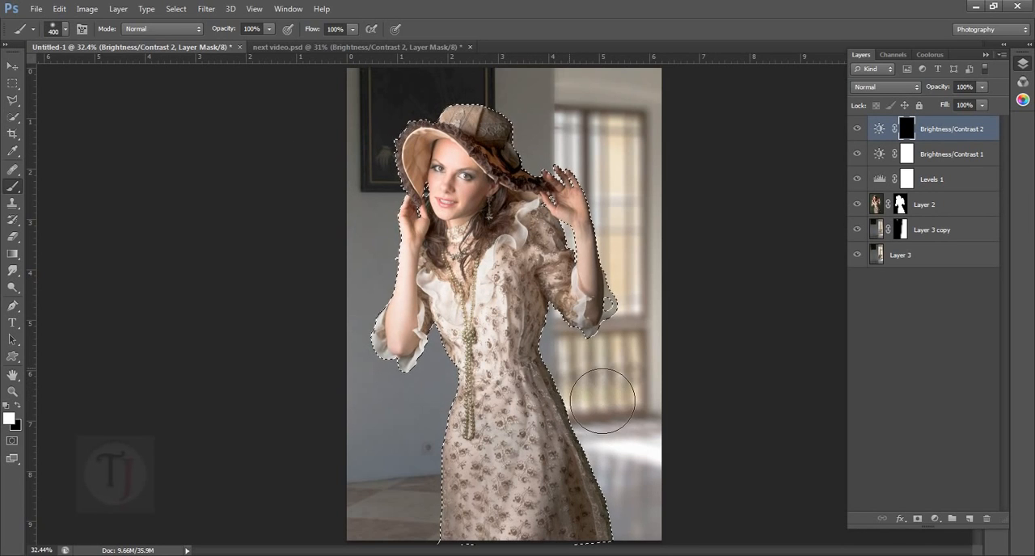
{"action": "mouse_move", "coordinate": [624, 461]}
{"action": "left_mouse_down"}
{"action": "mouse_move", "coordinate": [653, 554]}
{"action": "mouse_move", "coordinate": [675, 555]}
{"action": "mouse_move", "coordinate": [610, 413]}
{"action": "mouse_move", "coordinate": [674, 555]}
{"action": "left_mouse_up"}
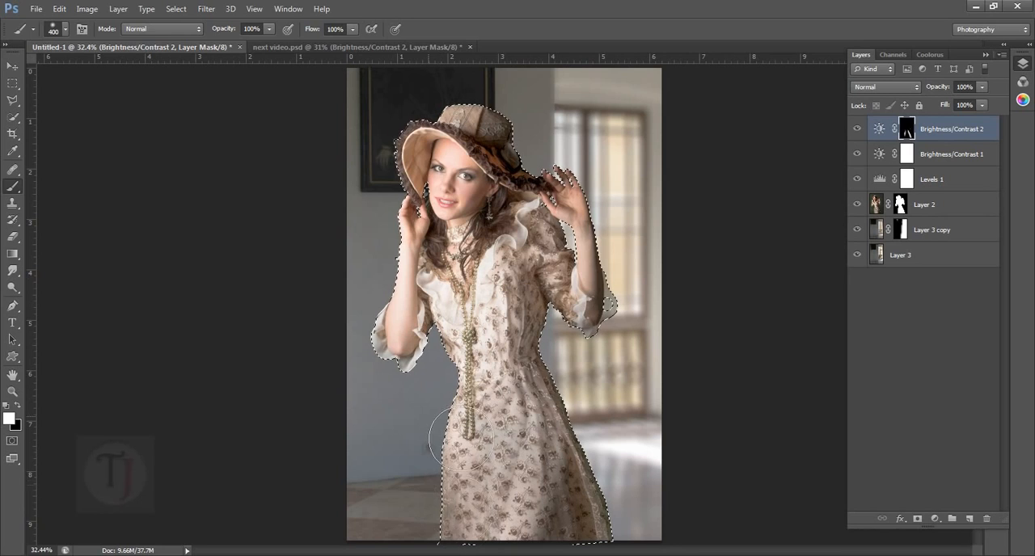
{"action": "key", "text": "bracketleft"}
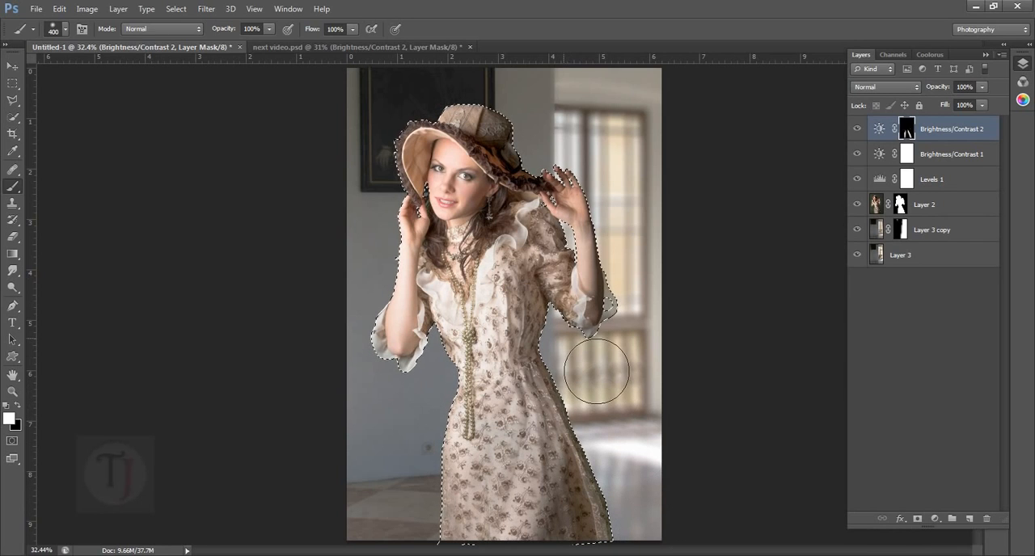
{"action": "key", "text": "bracketleft"}
{"action": "key", "text": "bracketleft"}
{"action": "key", "text": "bracketleft"}
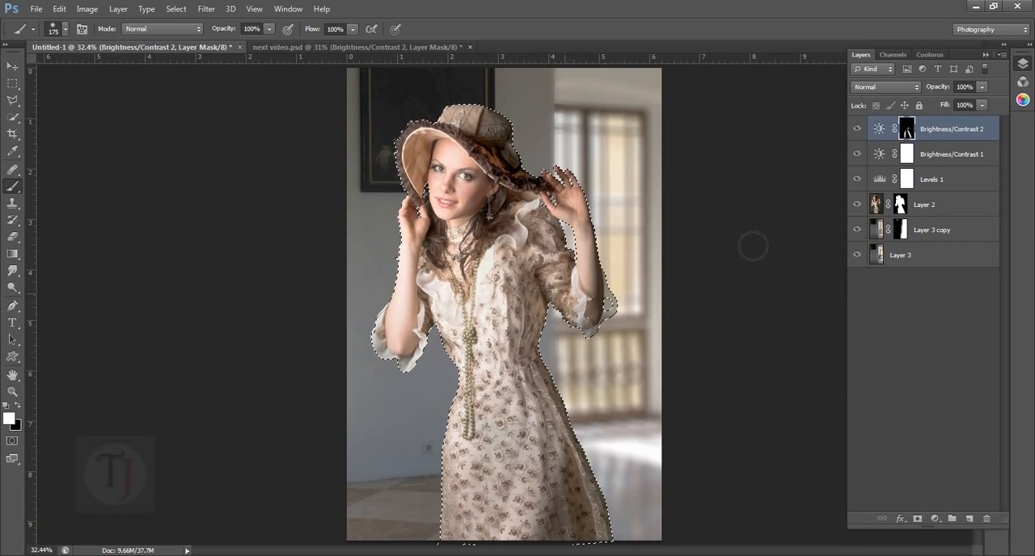
- Check the upper Brightness/Contrast settings in next video.psd and set the Brightness/Contrast 2 brightness in Untitled-1 to 53
{"action": "left_click", "coordinate": [274, 47]}
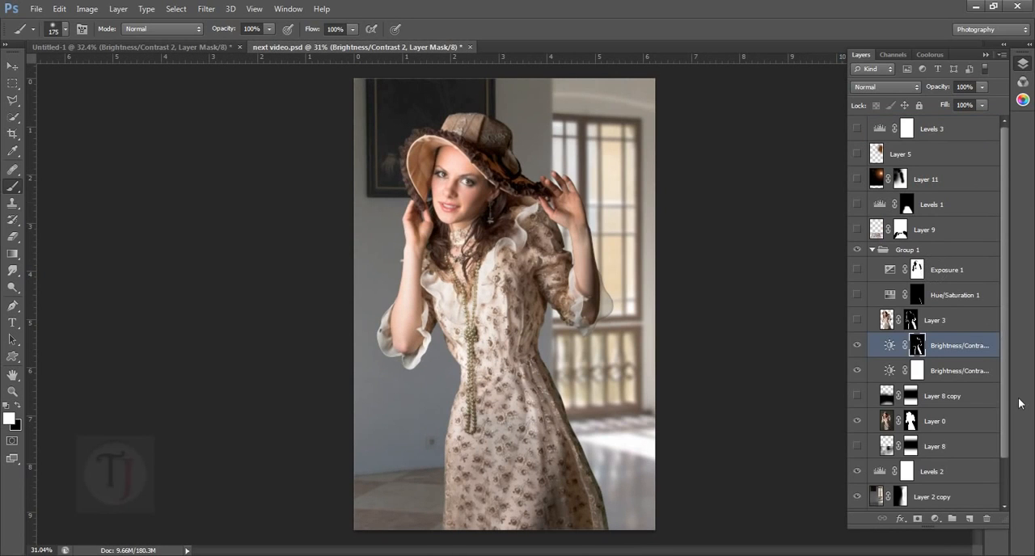
{"action": "double_click", "coordinate": [892, 347]}
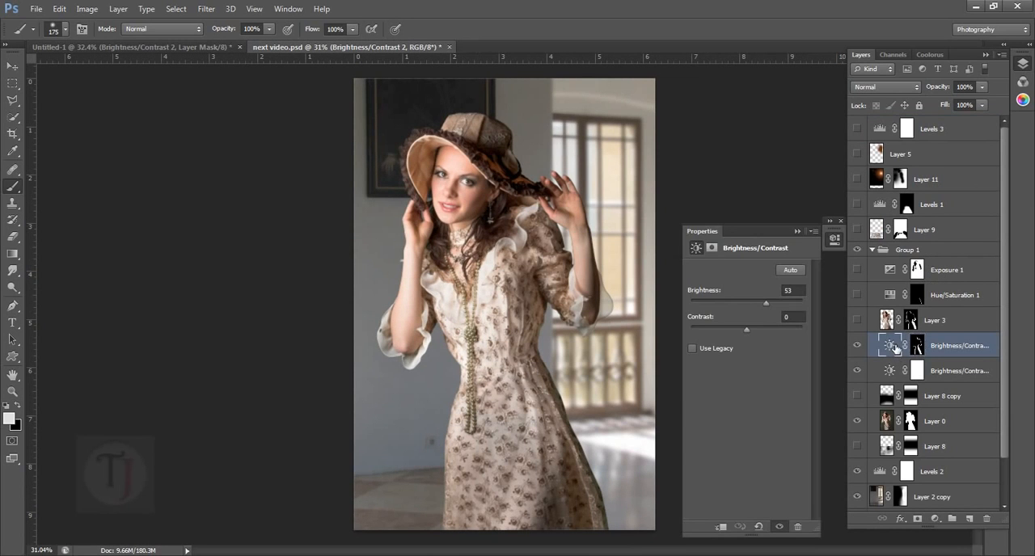
{"action": "left_click", "coordinate": [194, 47]}
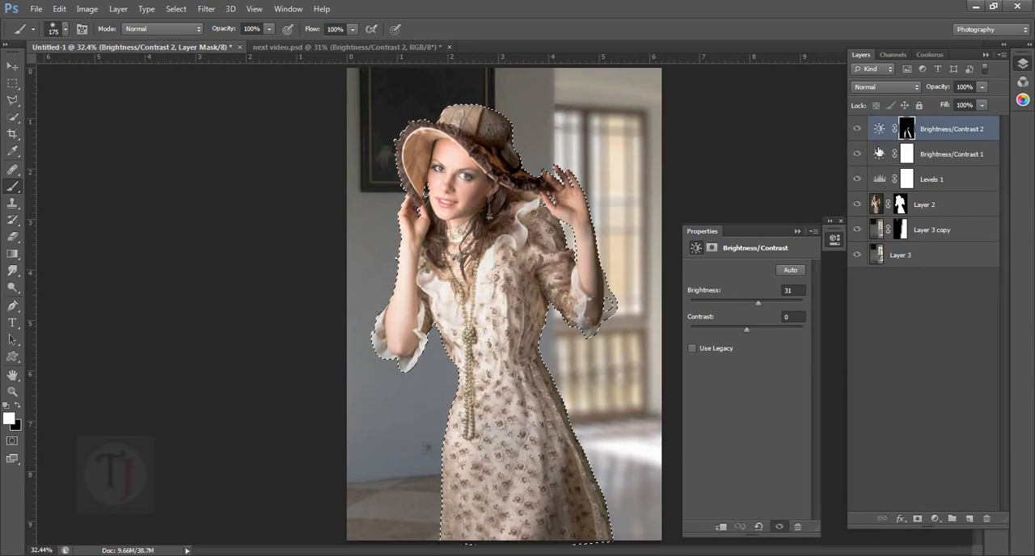
{"action": "left_click", "coordinate": [881, 129]}
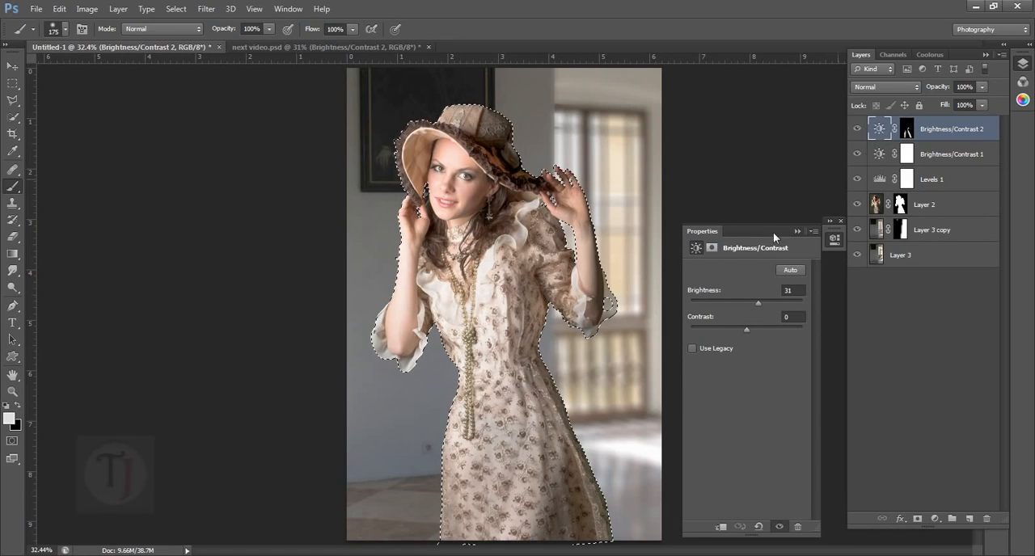
{"action": "left_click", "coordinate": [789, 291]}
{"action": "type", "text": "53"}
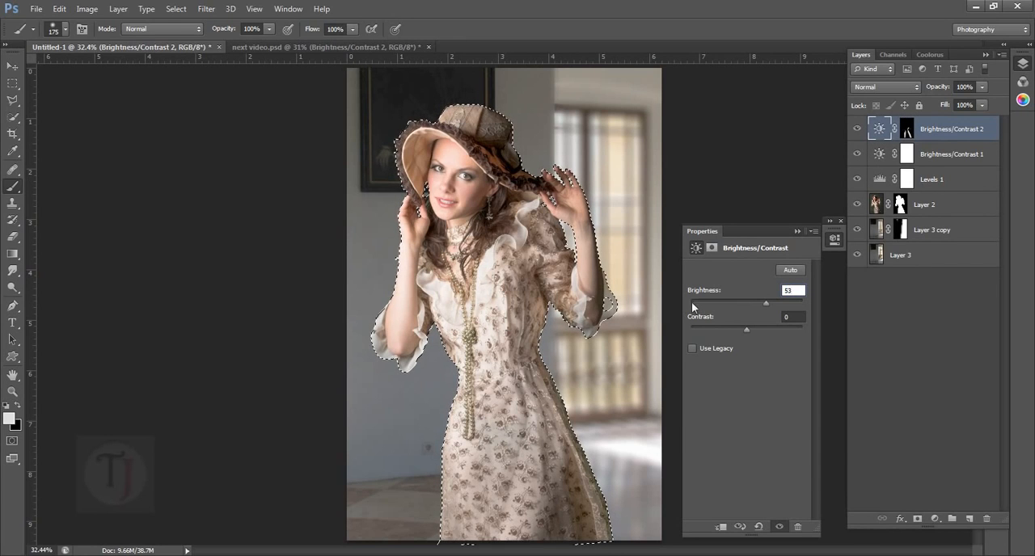
{"action": "left_click", "coordinate": [798, 232]}
- Paint white on the Brightness/Contrast 2 mask along the edges of the arms, hands and hat with a 90 px brush
{"action": "key", "text": "bracketleft"}
{"action": "key", "text": "bracketleft"}
{"action": "key", "text": "bracketleft"}
{"action": "key", "text": "bracketleft"}
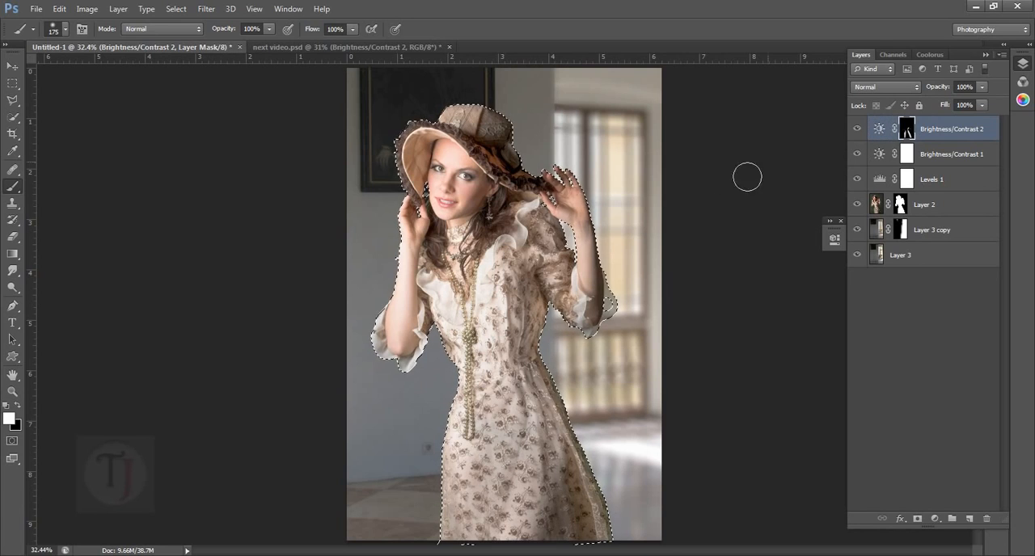
{"action": "scroll", "coordinate": [603, 233], "scroll_direction": "up", "scroll_amount": 2}
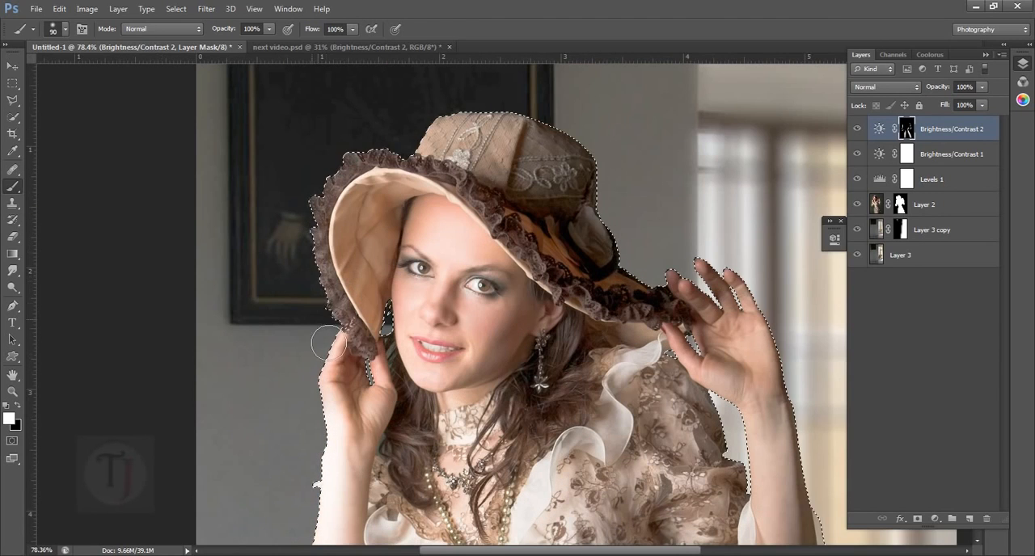
{"action": "scroll", "coordinate": [330, 341], "scroll_direction": "up", "scroll_amount": 3}
{"action": "left_click_drag", "start_coordinate": [328, 295], "coordinate": [388, 164]}
{"action": "mouse_move", "coordinate": [443, 156]}
{"action": "left_mouse_down"}
{"action": "mouse_move", "coordinate": [262, 214]}
{"action": "mouse_move", "coordinate": [319, 201]}
{"action": "mouse_move", "coordinate": [420, 243]}
{"action": "mouse_move", "coordinate": [419, 228]}
{"action": "left_mouse_up"}
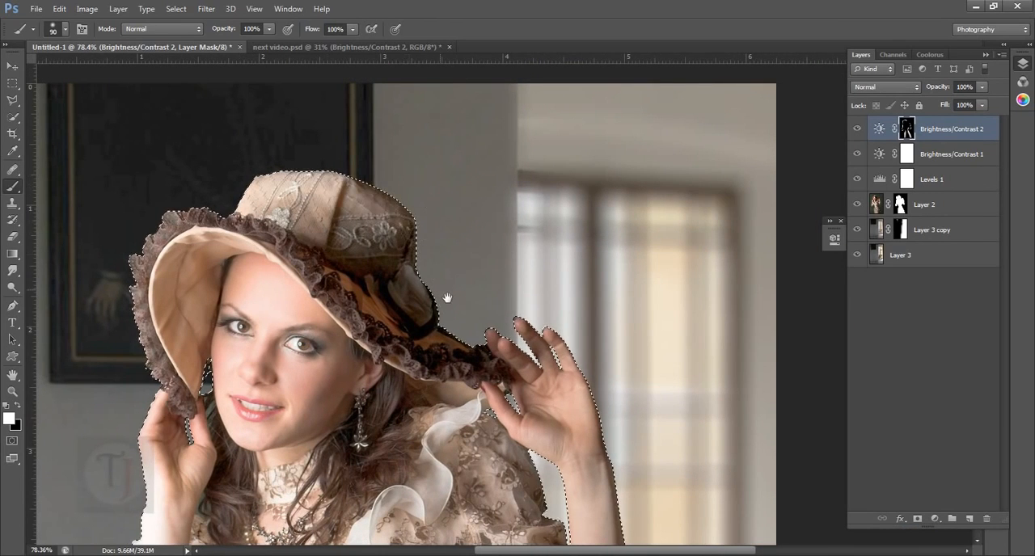
{"action": "left_click_drag", "start_coordinate": [447, 298], "coordinate": [450, 241]}
{"action": "mouse_move", "coordinate": [474, 289]}
{"action": "left_mouse_down"}
{"action": "mouse_move", "coordinate": [425, 193]}
{"action": "mouse_move", "coordinate": [460, 212]}
{"action": "mouse_move", "coordinate": [442, 206]}
{"action": "mouse_move", "coordinate": [464, 207]}
{"action": "mouse_move", "coordinate": [468, 188]}
{"action": "mouse_move", "coordinate": [495, 176]}
{"action": "mouse_move", "coordinate": [550, 198]}
{"action": "left_mouse_up"}
{"action": "scroll", "coordinate": [701, 277], "scroll_direction": "down", "scroll_amount": 3}
{"action": "scroll", "coordinate": [647, 284], "scroll_direction": "up", "scroll_amount": 2}
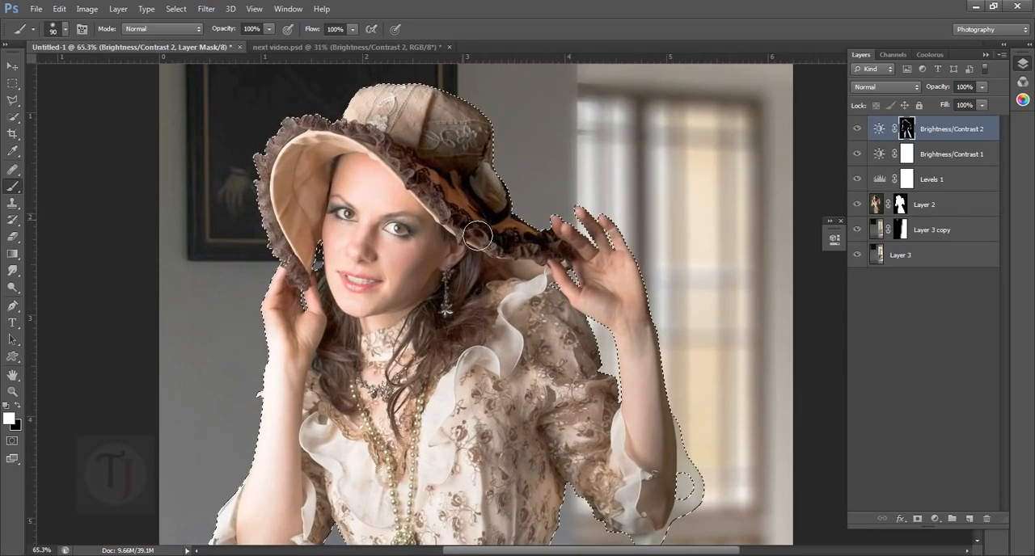
{"action": "mouse_move", "coordinate": [599, 236]}
{"action": "left_mouse_down"}
{"action": "mouse_move", "coordinate": [636, 228]}
{"action": "mouse_move", "coordinate": [590, 222]}
{"action": "left_mouse_up"}
- Clear the selection and compare the whole image with and without Brightness/Contrast 2
{"action": "scroll", "coordinate": [612, 236], "scroll_direction": "down", "scroll_amount": 3}
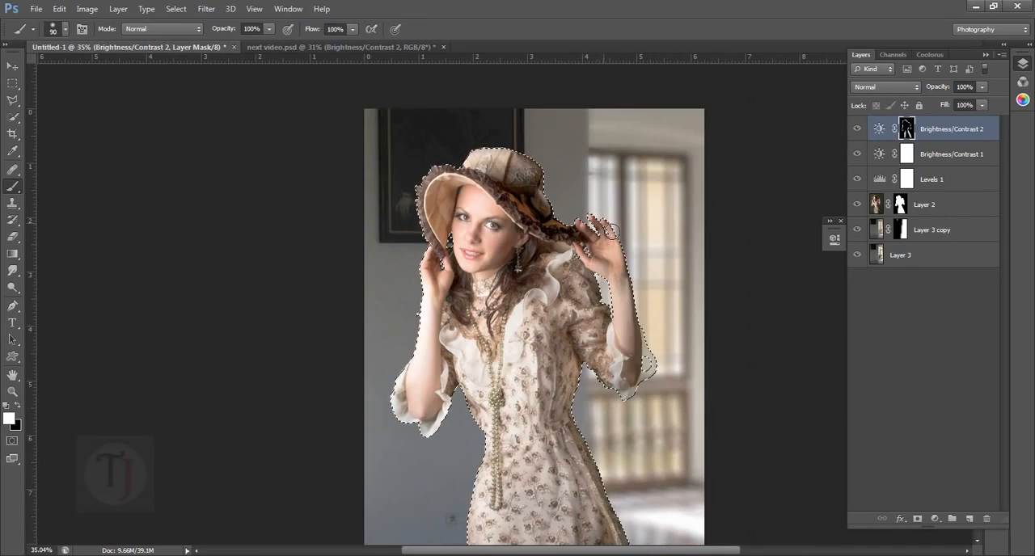
{"action": "left_click", "coordinate": [858, 134], "text": "alt"}
{"action": "left_click", "coordinate": [858, 134], "text": "alt"}
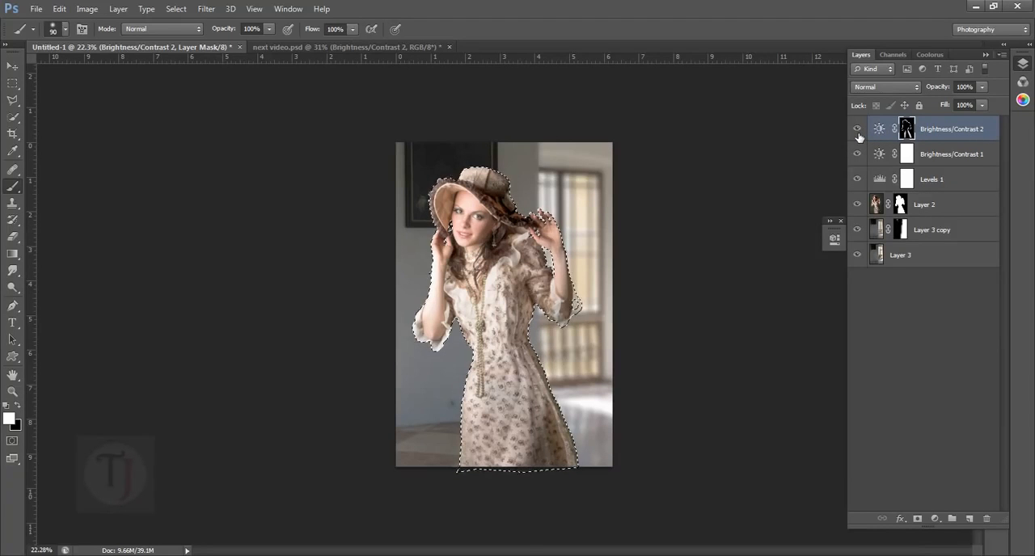
{"action": "key", "text": "ctrl+d"}
{"action": "scroll", "coordinate": [558, 206], "scroll_direction": "up", "scroll_amount": 2}
{"action": "scroll", "coordinate": [558, 205], "scroll_direction": "down", "scroll_amount": 1}
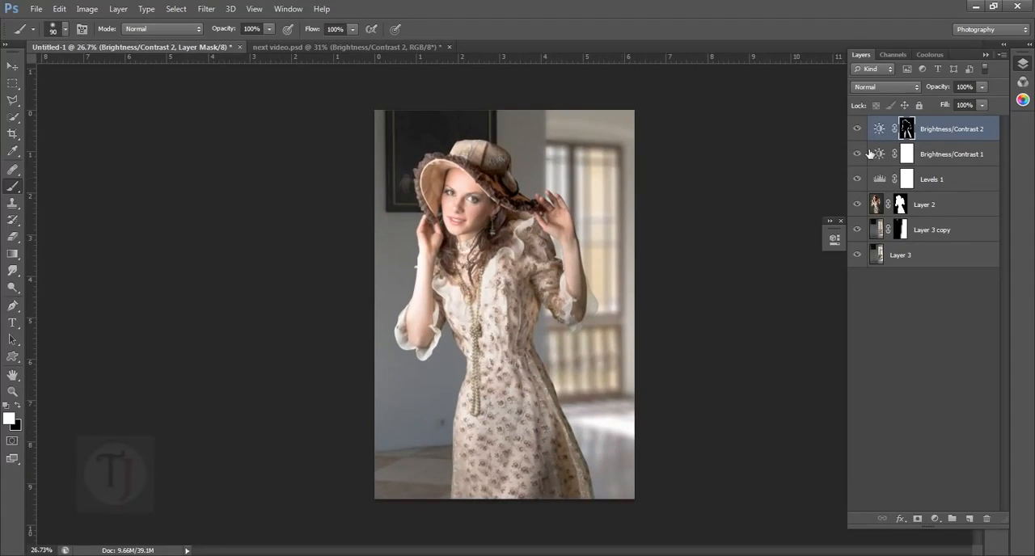
{"action": "left_click", "coordinate": [860, 130]}
{"action": "left_click", "coordinate": [859, 130]}
- View the Brightness/Contrast 2 mask on its own and compare it with the upper Brightness/Contrast mask in next video.psd
{"action": "left_click", "coordinate": [909, 130], "text": "alt"}
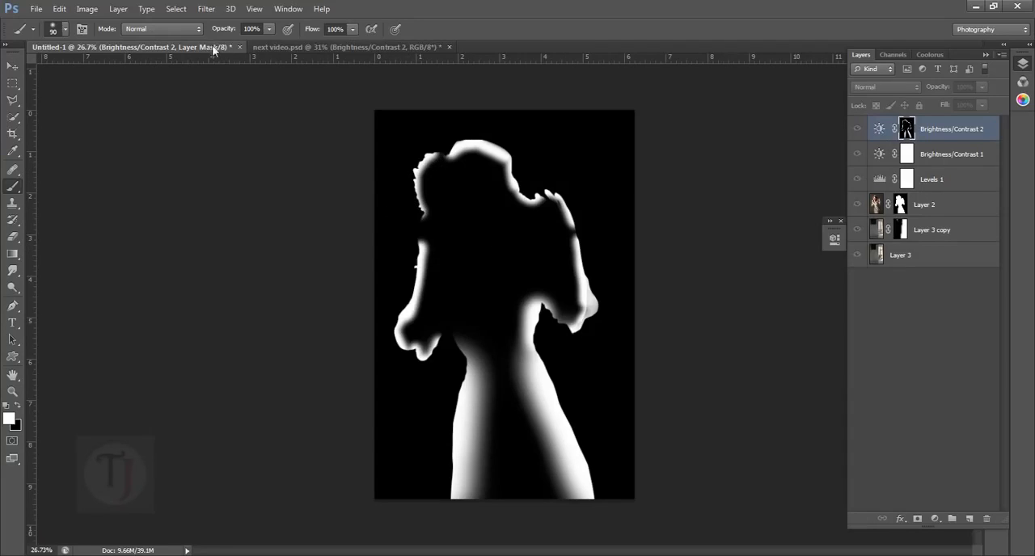
{"action": "left_click", "coordinate": [304, 47]}
{"action": "left_click", "coordinate": [917, 346], "text": "alt"}
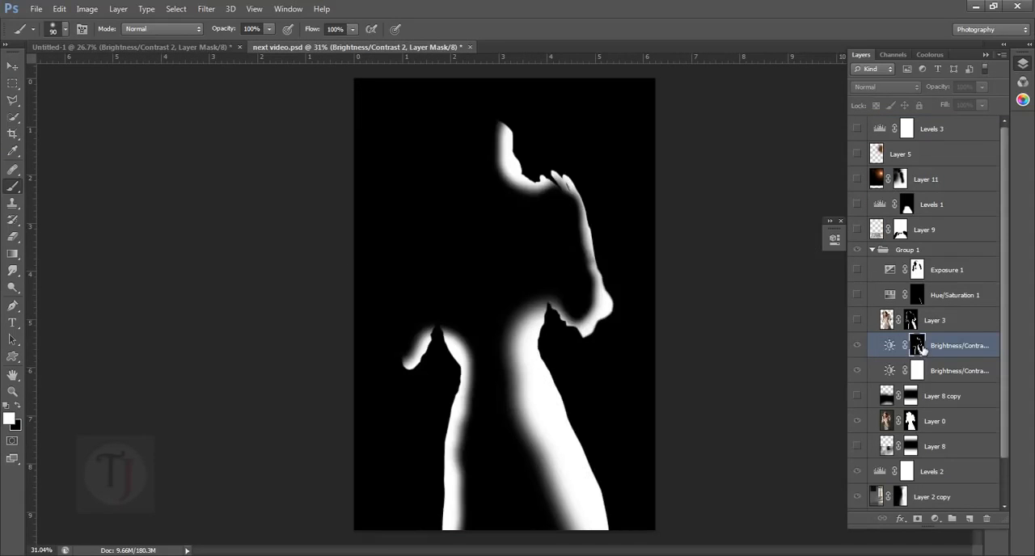
{"action": "left_click", "coordinate": [213, 46]}
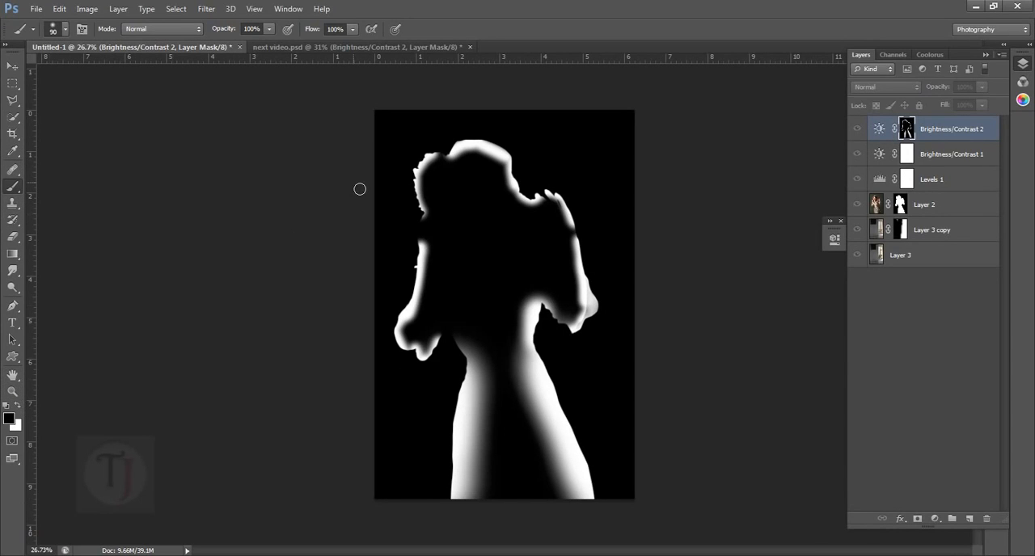
- Paint black over the mask along the hat's left side and the left forearm, trim the skirt's inner edge, and return to the normal image view
{"action": "key", "text": "bracketright"}
{"action": "key", "text": "bracketright"}
{"action": "key", "text": "bracketright"}
{"action": "key", "text": "bracketright"}
{"action": "key", "text": "bracketright"}
{"action": "key", "text": "bracketright"}
{"action": "mouse_move", "coordinate": [439, 243]}
{"action": "left_mouse_down"}
{"action": "mouse_move", "coordinate": [434, 277]}
{"action": "mouse_move", "coordinate": [485, 173]}
{"action": "mouse_move", "coordinate": [444, 316]}
{"action": "mouse_move", "coordinate": [487, 173]}
{"action": "mouse_move", "coordinate": [491, 187]}
{"action": "left_mouse_up"}
{"action": "key", "text": "bracketleft"}
{"action": "key", "text": "bracketleft"}
{"action": "key", "text": "bracketleft"}
{"action": "key", "text": "bracketleft"}
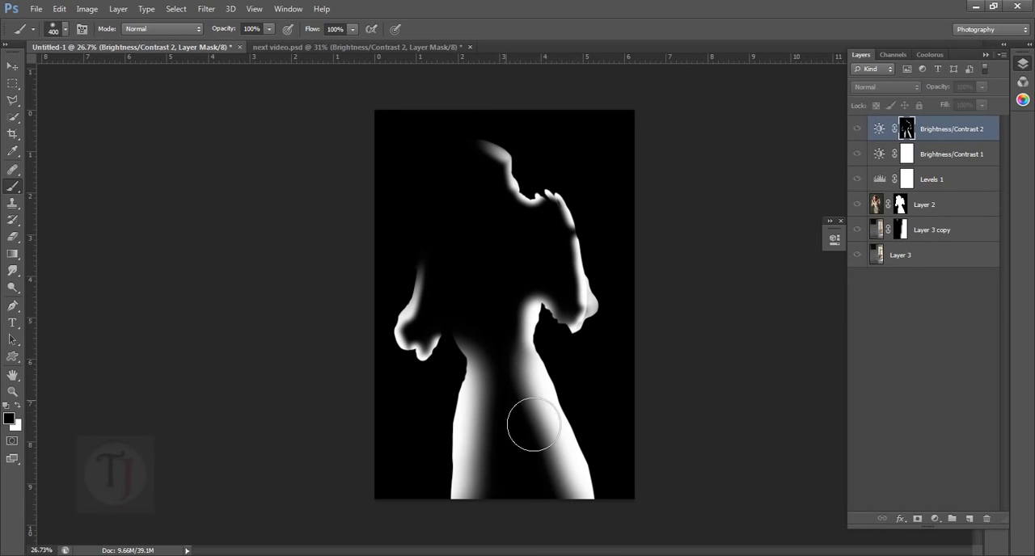
{"action": "mouse_move", "coordinate": [529, 365]}
{"action": "left_mouse_down"}
{"action": "mouse_move", "coordinate": [524, 442]}
{"action": "mouse_move", "coordinate": [541, 500]}
{"action": "mouse_move", "coordinate": [517, 365]}
{"action": "left_mouse_up"}
{"action": "left_click", "coordinate": [908, 131], "text": "alt"}
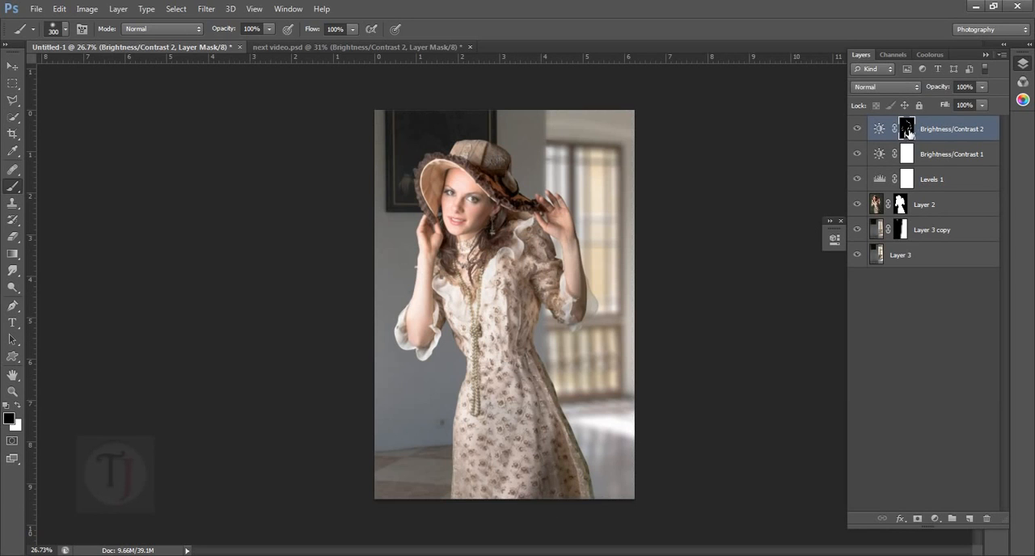
- Compare the dress edges with and without the retouched Brightness/Contrast 2 mask, and check the reference mask in next video.psd
{"action": "left_click", "coordinate": [859, 129]}
{"action": "left_click", "coordinate": [859, 129]}
{"action": "left_click", "coordinate": [859, 129]}
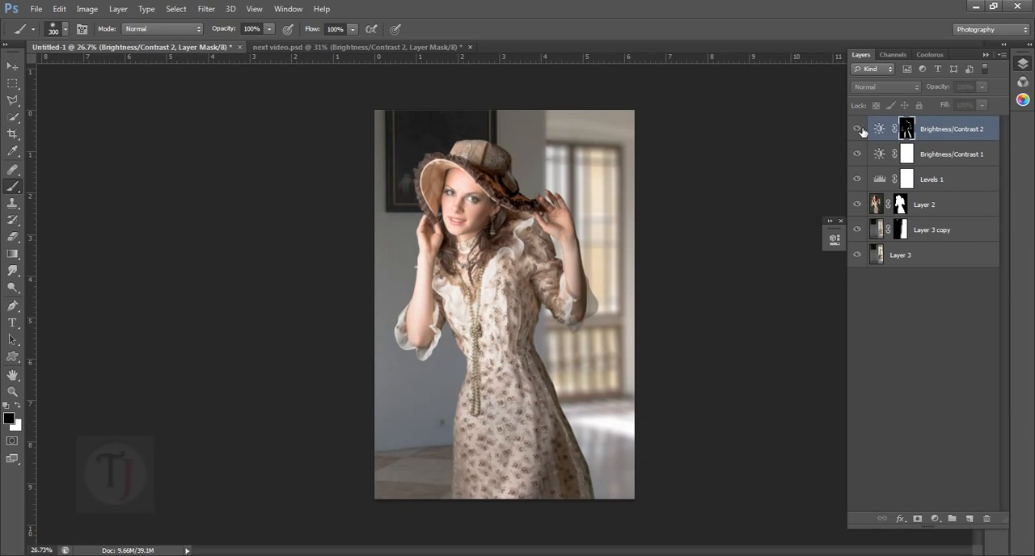
{"action": "left_click", "coordinate": [858, 129]}
{"action": "scroll", "coordinate": [629, 297], "scroll_direction": "up", "scroll_amount": 3}
{"action": "left_click_drag", "start_coordinate": [590, 381], "coordinate": [587, 246]}
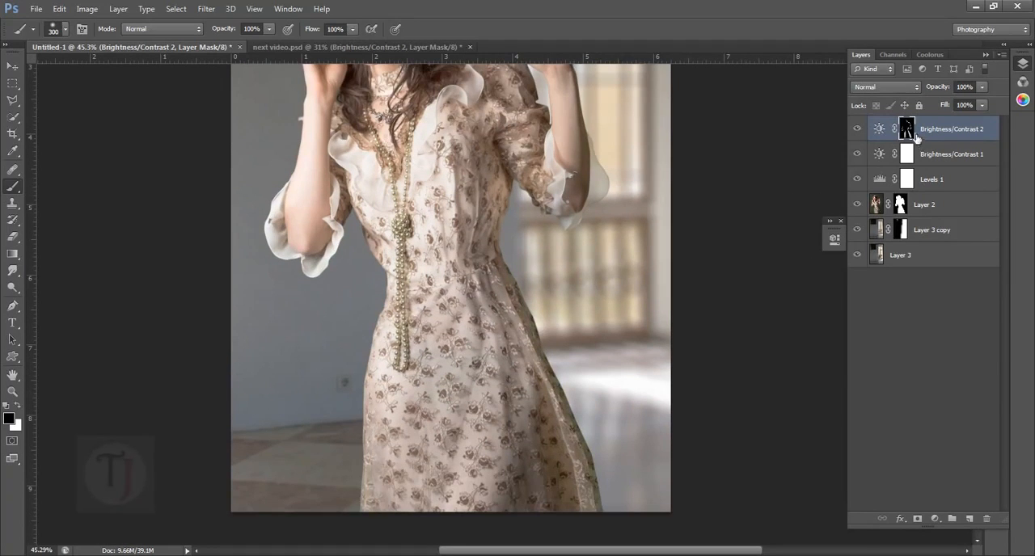
{"action": "left_click", "coordinate": [859, 129]}
{"action": "left_click", "coordinate": [859, 130]}
{"action": "scroll", "coordinate": [573, 243], "scroll_direction": "down", "scroll_amount": 3}
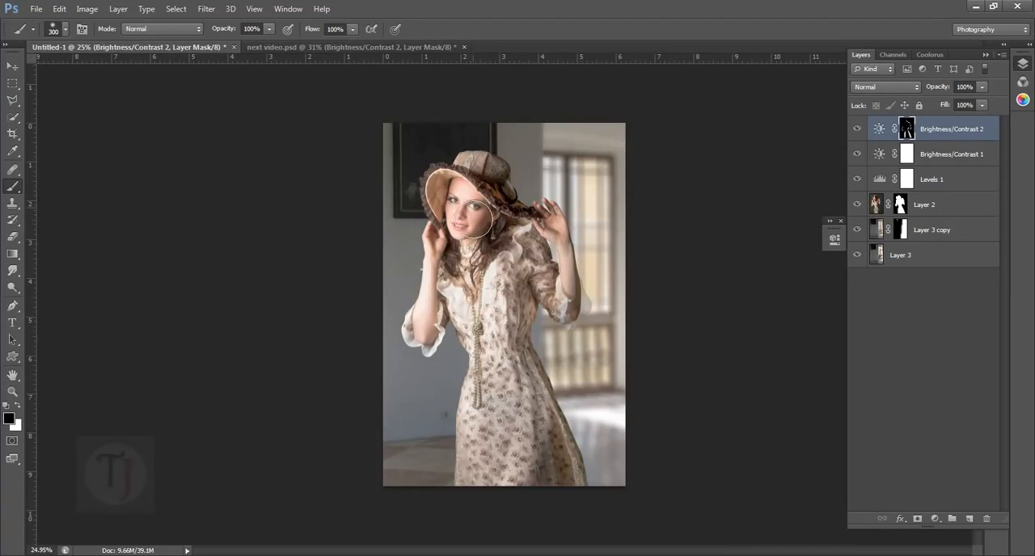
{"action": "left_click", "coordinate": [277, 46]}
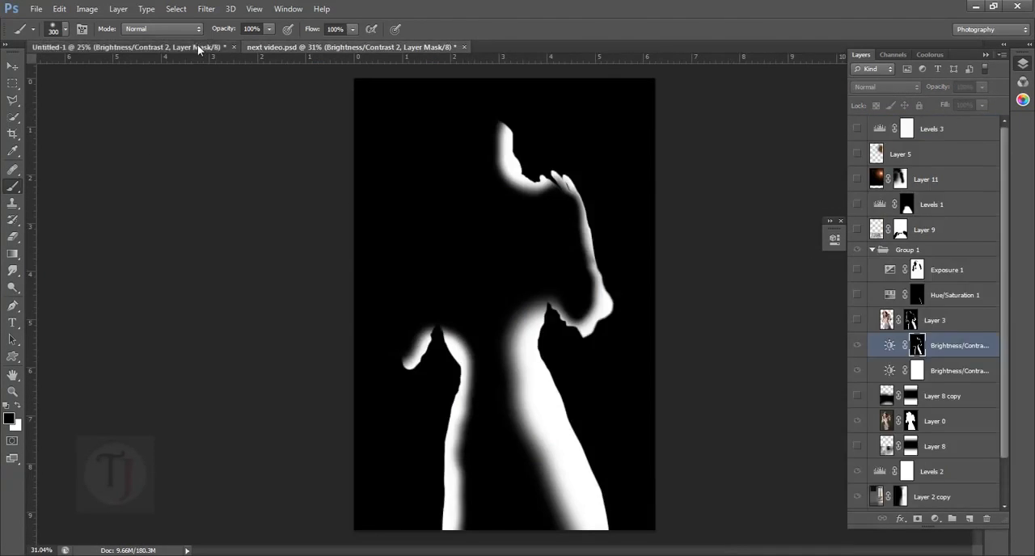
- Compare the Untitled-1 composite with and without Brightness/Contrast 2, alongside the reference mask in next video.psd
{"action": "left_click", "coordinate": [197, 46]}
{"action": "left_click", "coordinate": [291, 46]}
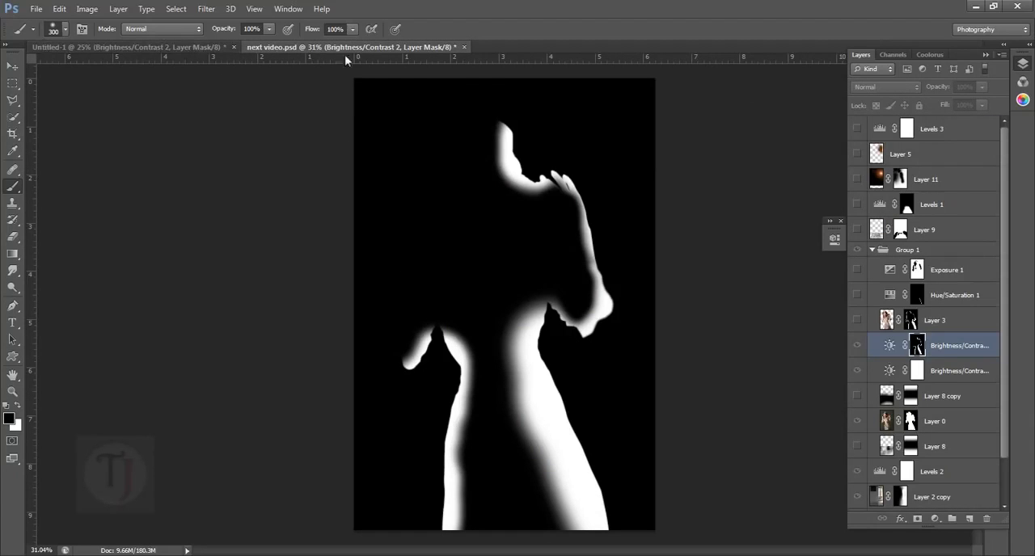
{"action": "left_click", "coordinate": [177, 49]}
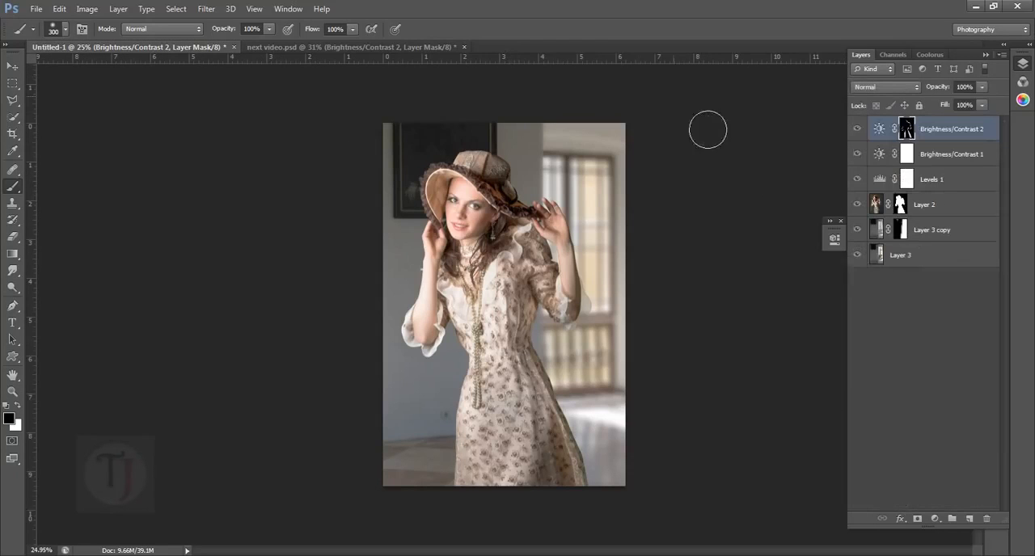
{"action": "left_click", "coordinate": [857, 131]}
{"action": "left_click", "coordinate": [858, 129]}
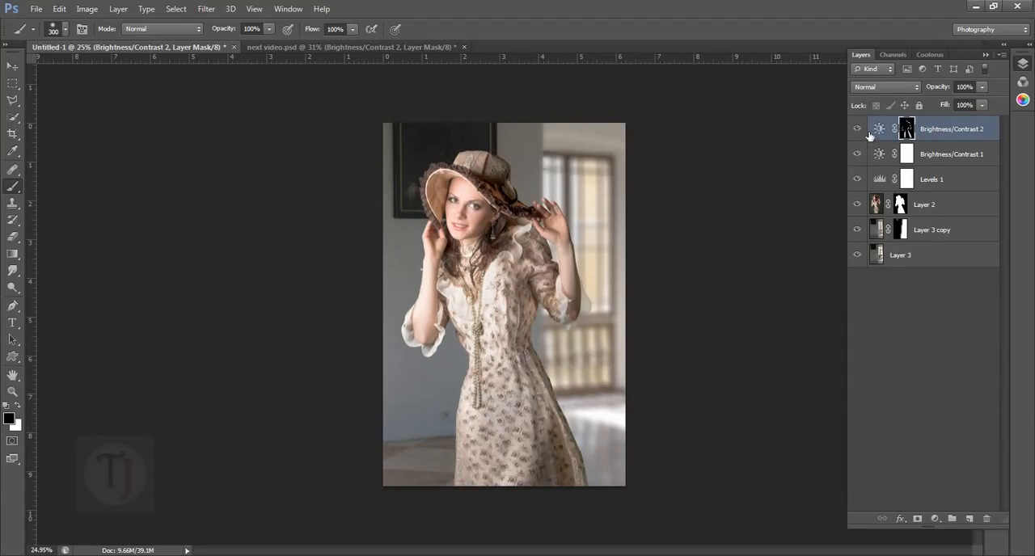
{"action": "left_click", "coordinate": [857, 128]}
{"action": "left_click", "coordinate": [857, 128]}
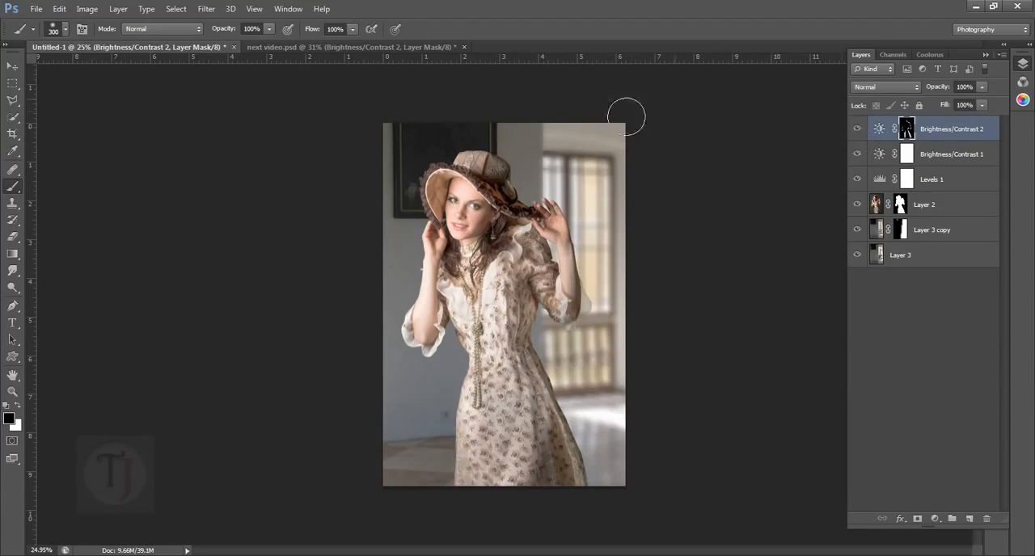
- Return next video.psd to the normal image view, compare it with and without its upper Brightness/Contrast layer, and look back at Untitled-1
{"action": "left_click", "coordinate": [313, 48]}
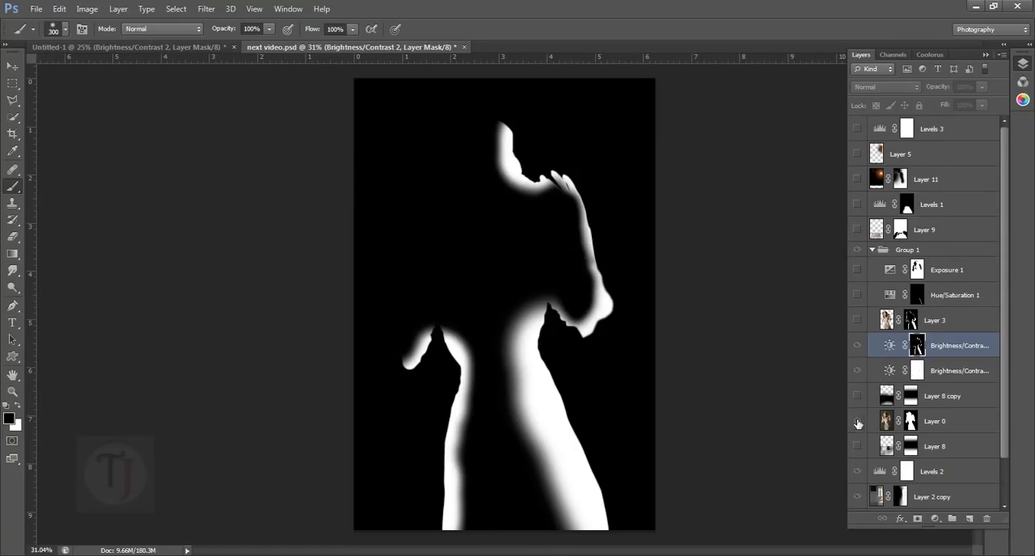
{"action": "left_click", "coordinate": [869, 347]}
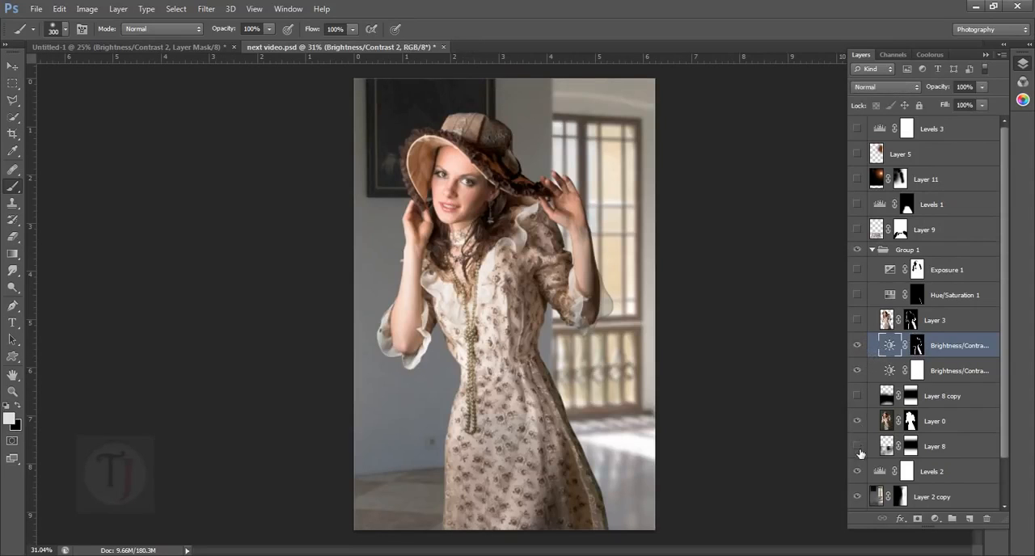
{"action": "left_click", "coordinate": [858, 346]}
{"action": "left_click", "coordinate": [858, 346]}
{"action": "left_click", "coordinate": [204, 49]}
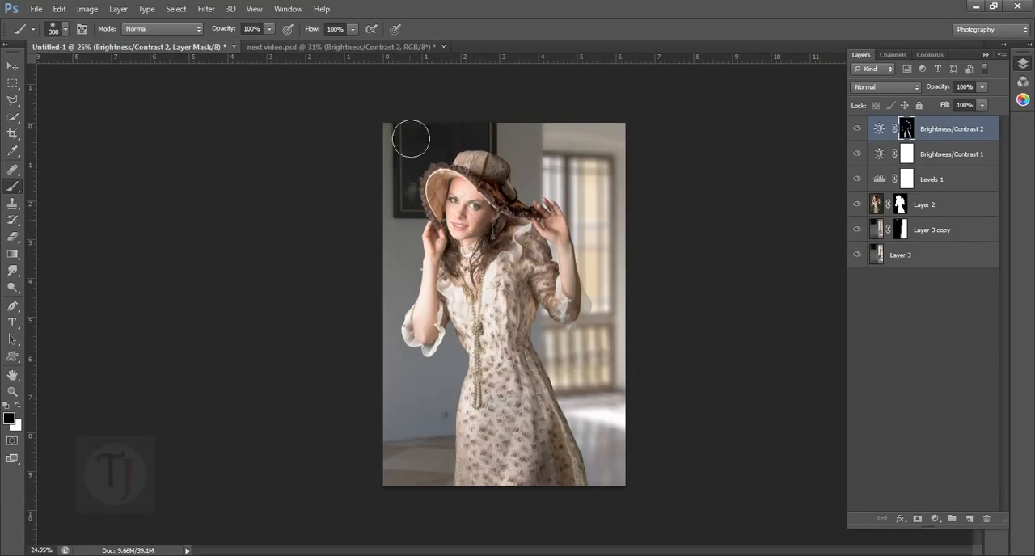
- Inspect the lower Brightness/Contrast layer and the Levels 2 adjustment in next video.psd
{"action": "left_click", "coordinate": [325, 46]}
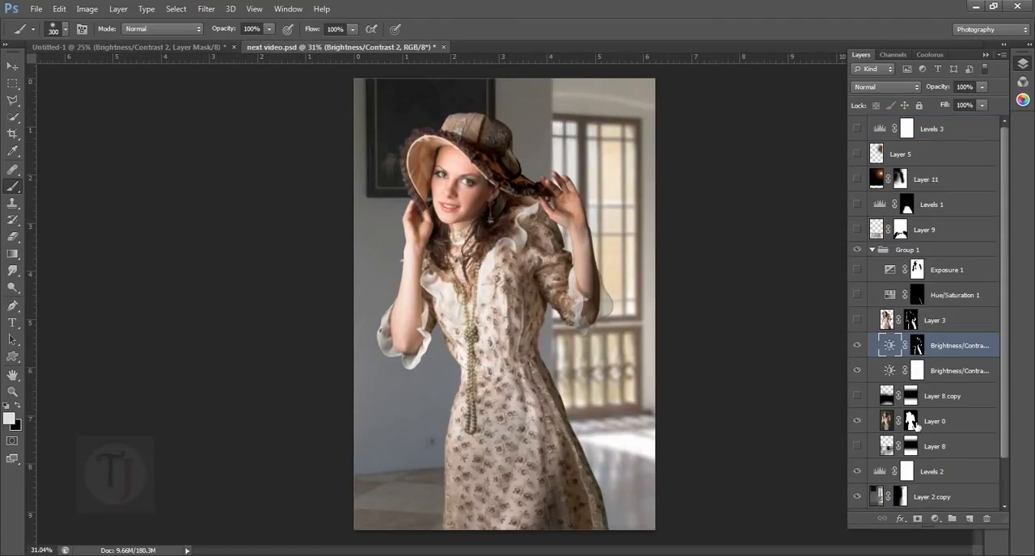
{"action": "left_click", "coordinate": [891, 373]}
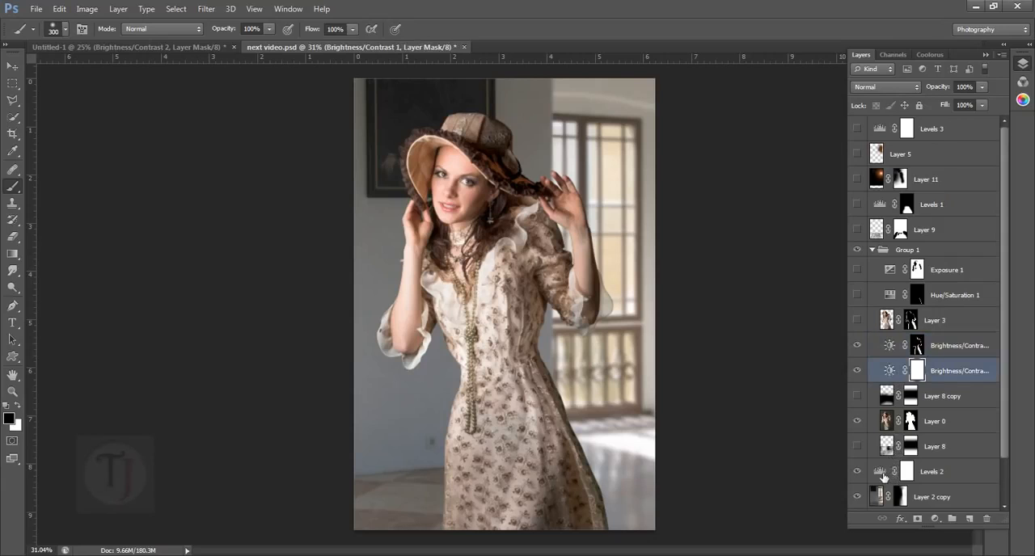
{"action": "double_click", "coordinate": [884, 475]}
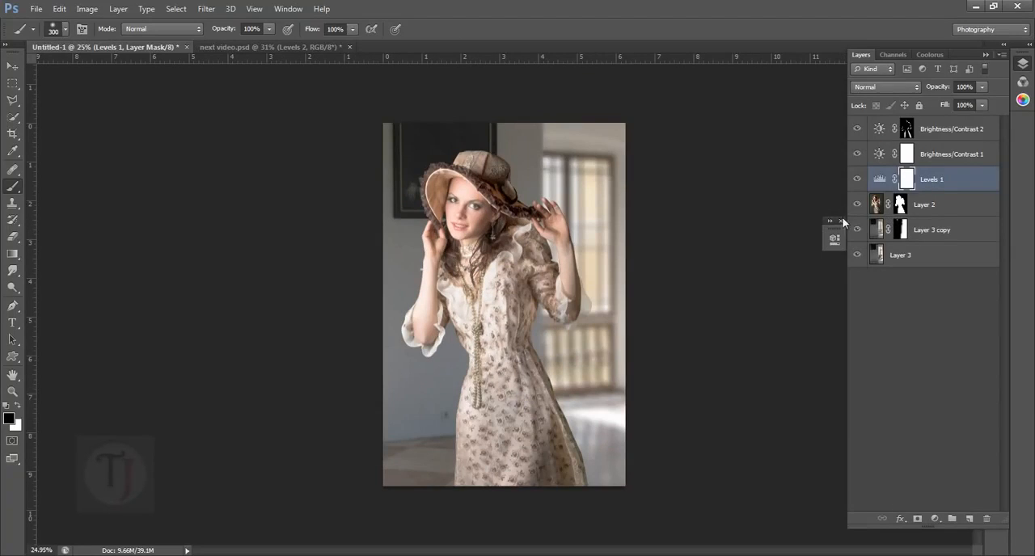
- Move Levels 1 beneath Layer 2 in Untitled-1 and compare the background with and without the adjustment
{"action": "left_click", "coordinate": [857, 179]}
{"action": "left_click", "coordinate": [857, 179]}
{"action": "left_click_drag", "start_coordinate": [955, 185], "coordinate": [934, 212]}
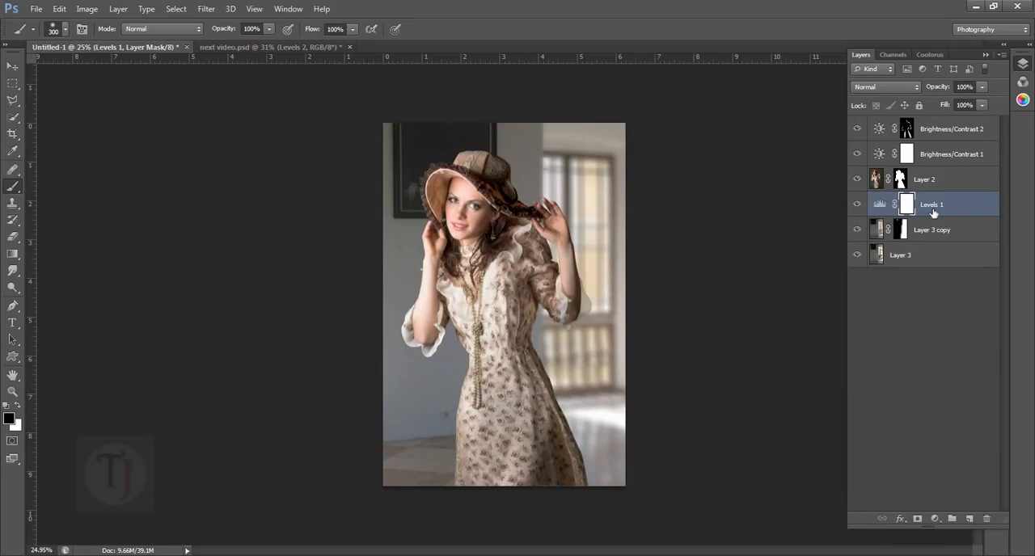
{"action": "left_click", "coordinate": [857, 205]}
{"action": "left_click", "coordinate": [857, 204]}
{"action": "left_click", "coordinate": [857, 204]}
{"action": "left_click", "coordinate": [857, 205]}
- Check the whole composite with and without Layer 2 and with and without Brightness/Contrast 2
{"action": "left_click", "coordinate": [857, 179]}
{"action": "left_click", "coordinate": [857, 178]}
{"action": "key", "text": "ctrl+0"}
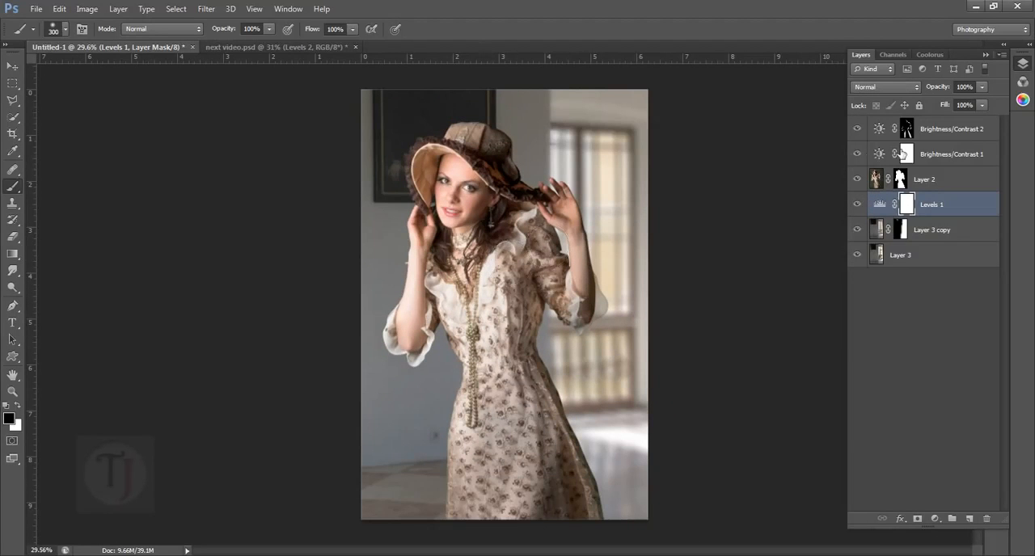
{"action": "scroll", "coordinate": [750, 146], "scroll_direction": "down", "scroll_amount": 3}
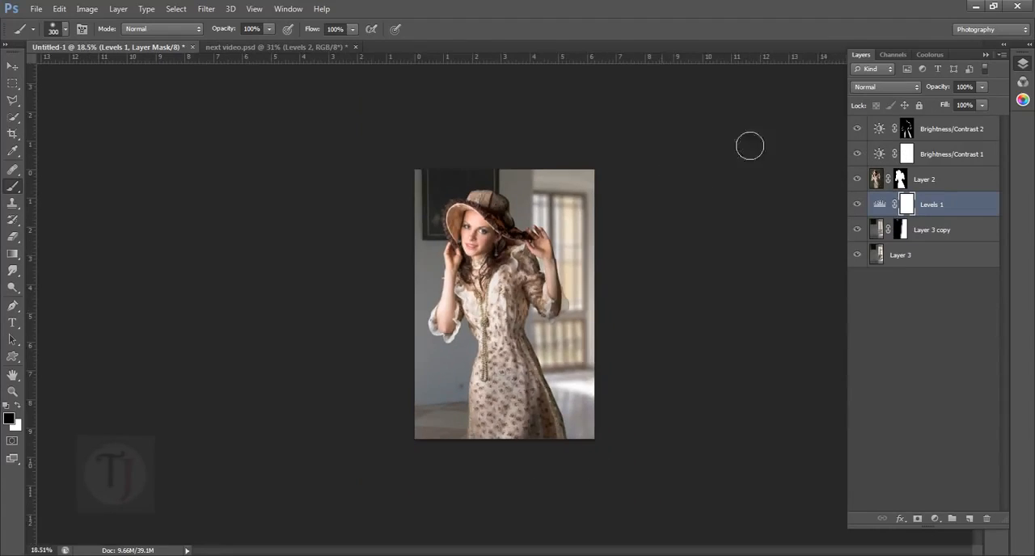
{"action": "left_click", "coordinate": [859, 129]}
{"action": "left_click", "coordinate": [859, 130]}
- Show Layer 3 in next video.psd, compare the model's edges with and without it, and select it to examine its blend settings
{"action": "left_click", "coordinate": [228, 50]}
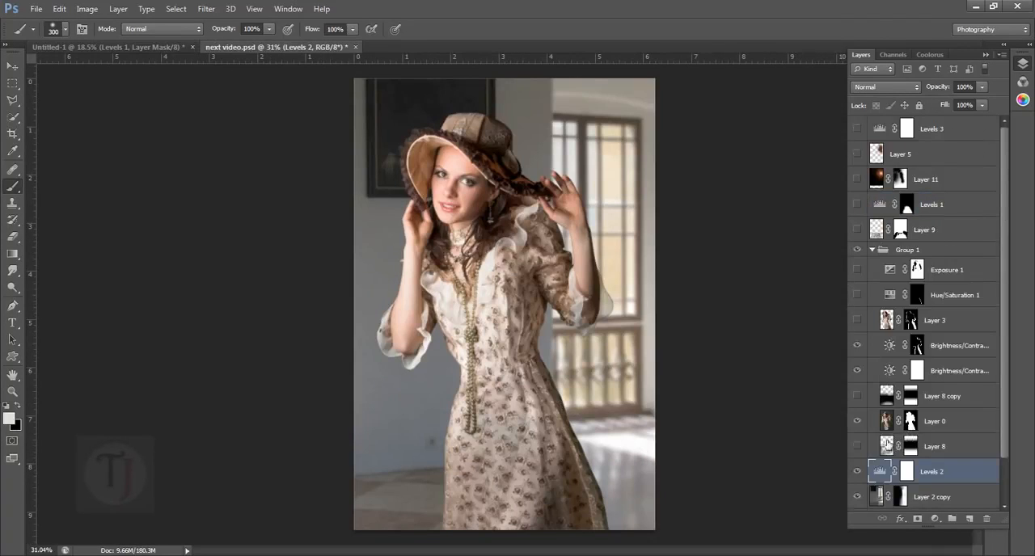
{"action": "scroll", "coordinate": [888, 444], "scroll_direction": "down", "scroll_amount": 2}
{"action": "scroll", "coordinate": [871, 315], "scroll_direction": "up", "scroll_amount": 2}
{"action": "left_click", "coordinate": [858, 322]}
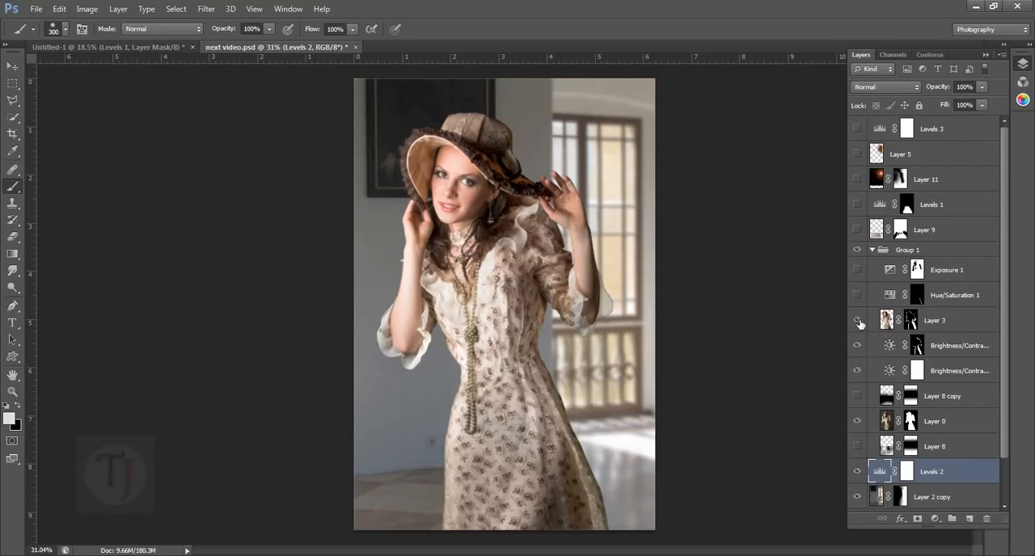
{"action": "left_click", "coordinate": [858, 321]}
{"action": "left_click", "coordinate": [858, 321]}
{"action": "left_click", "coordinate": [887, 320]}
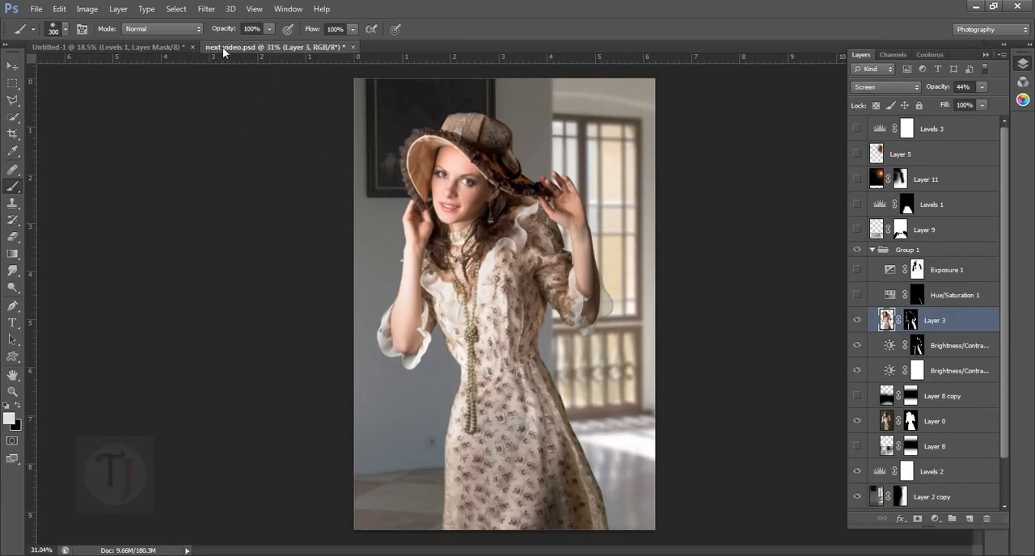
- Duplicate the model's Layer 2 in Untitled-1 and move the copy above Brightness/Contrast 2
{"action": "left_click", "coordinate": [167, 47]}
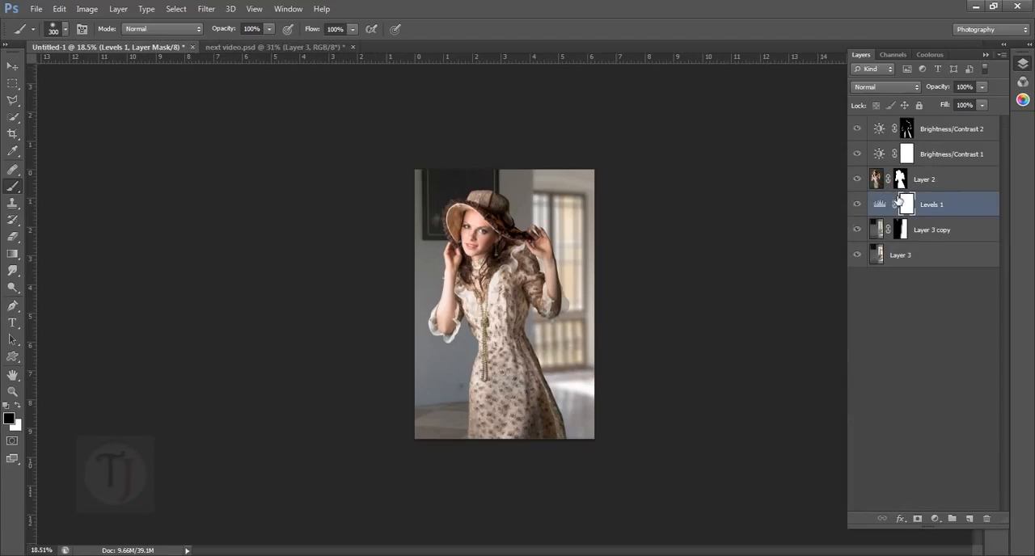
{"action": "scroll", "coordinate": [899, 202], "scroll_direction": "up", "scroll_amount": 2}
{"action": "left_click", "coordinate": [944, 136]}
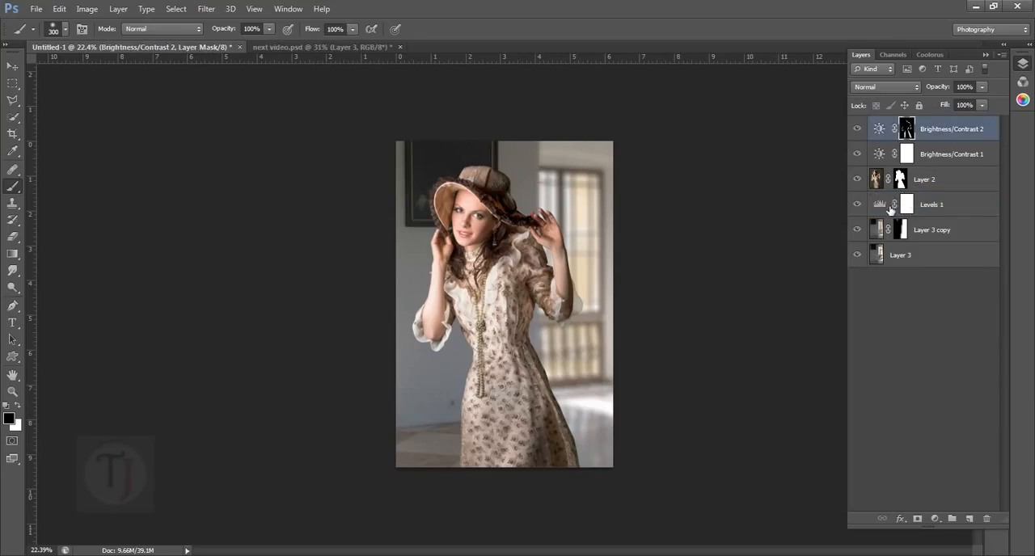
{"action": "left_click", "coordinate": [890, 207]}
{"action": "left_click", "coordinate": [880, 185]}
{"action": "left_click", "coordinate": [858, 180]}
{"action": "left_click", "coordinate": [858, 180]}
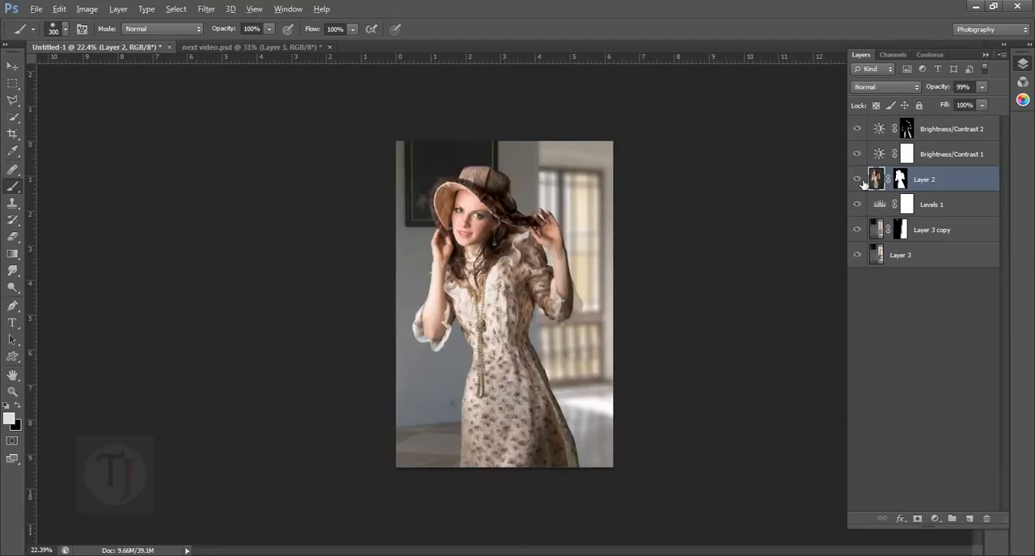
{"action": "left_click", "coordinate": [858, 180], "text": "alt"}
{"action": "left_click", "coordinate": [857, 179], "text": "alt"}
{"action": "key", "text": "ctrl+j"}
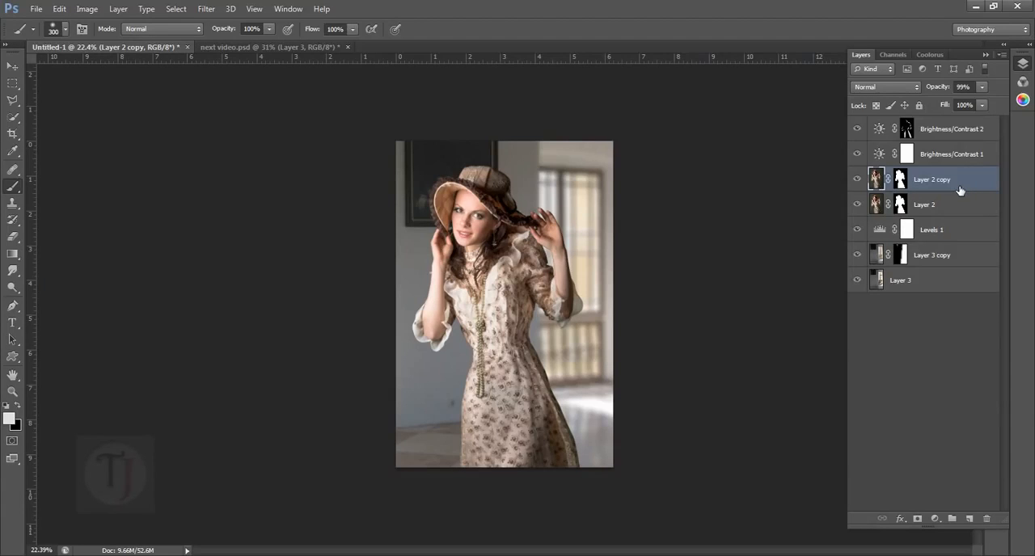
{"action": "left_click_drag", "start_coordinate": [959, 191], "coordinate": [962, 131]}
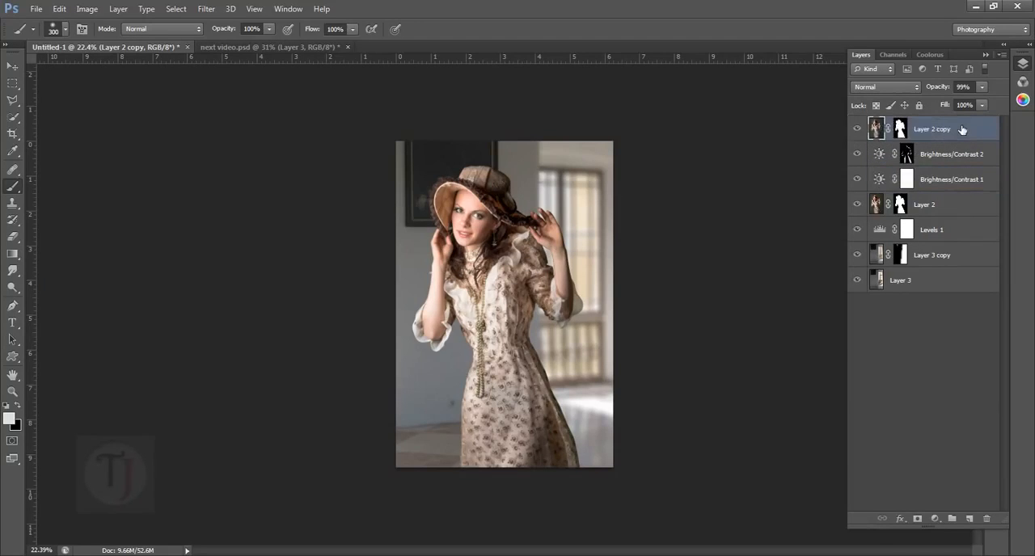
- Set the blending mode of Layer 2 copy to Screen and compare the image with and without the layer
{"action": "left_click", "coordinate": [861, 131]}
{"action": "left_click", "coordinate": [861, 130]}
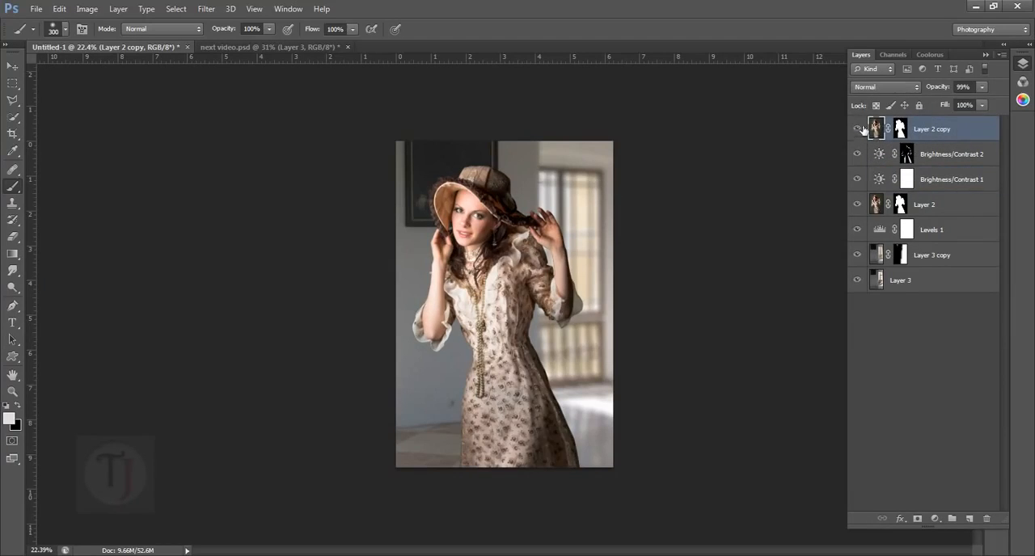
{"action": "left_click", "coordinate": [873, 84]}
{"action": "left_click", "coordinate": [878, 204]}
{"action": "left_click", "coordinate": [859, 130]}
{"action": "left_click", "coordinate": [859, 130]}
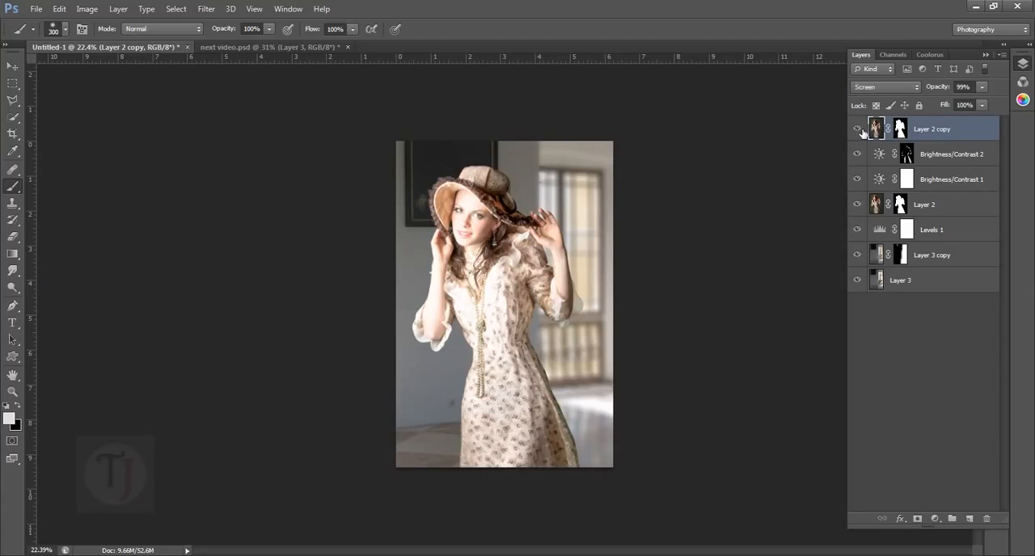
- Fill the mask of Layer 2 copy with black and load the Layer 2 mask as a selection
{"action": "left_click", "coordinate": [901, 130]}
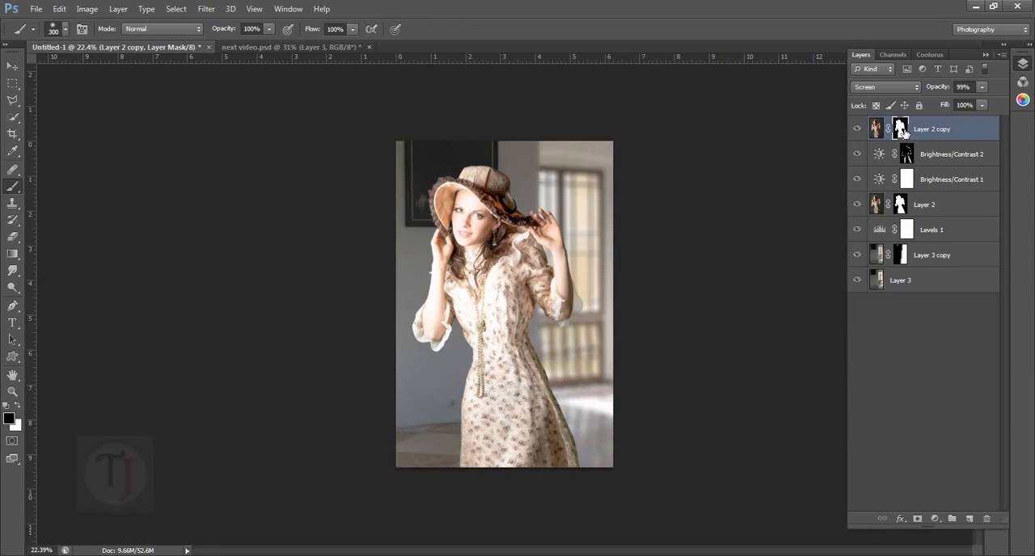
{"action": "key", "text": "alt+BackSpace"}
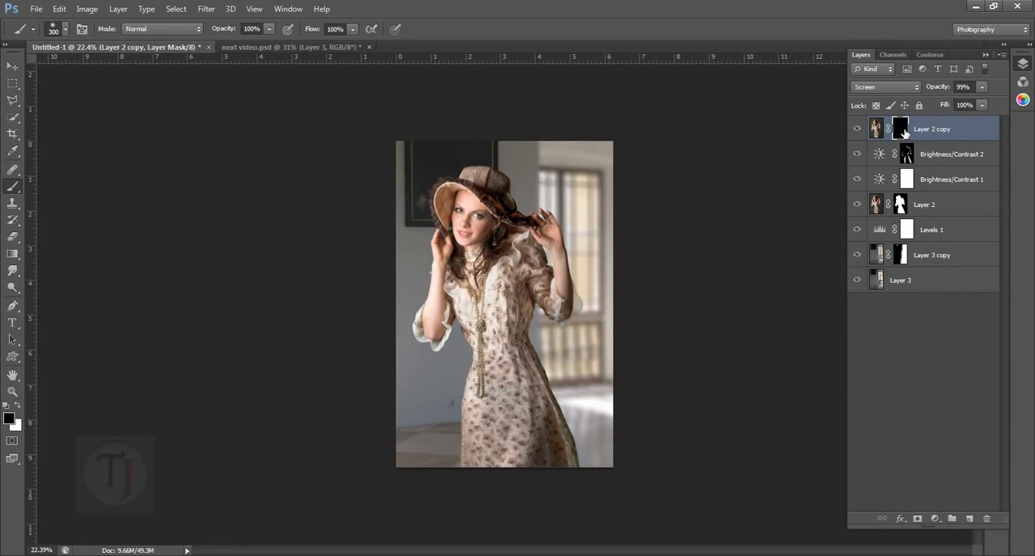
{"action": "left_click", "coordinate": [904, 209], "text": "ctrl"}
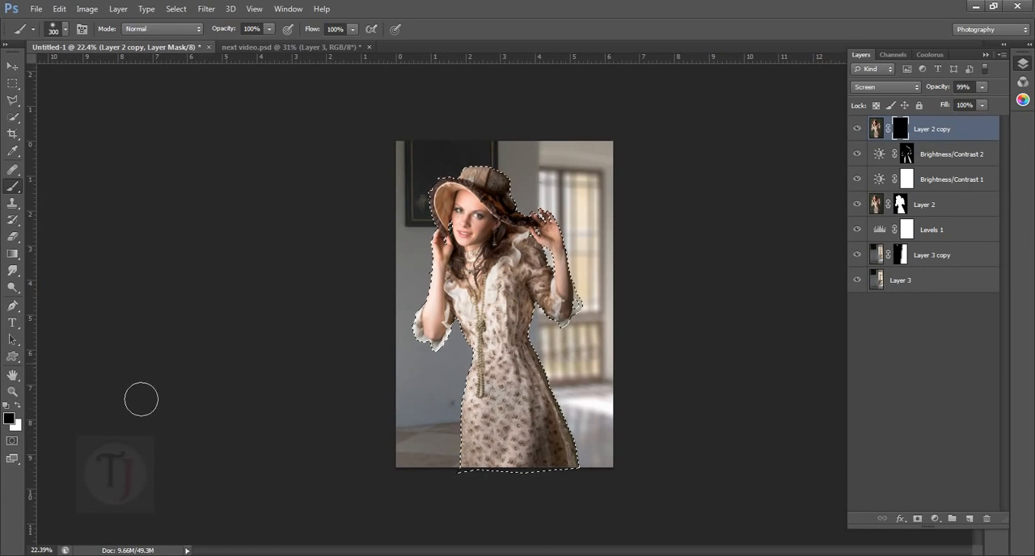
- Paint white on the Layer 2 copy mask along the model's edges, including the hat and raised hand, and clear the selection
{"action": "left_click", "coordinate": [16, 405]}
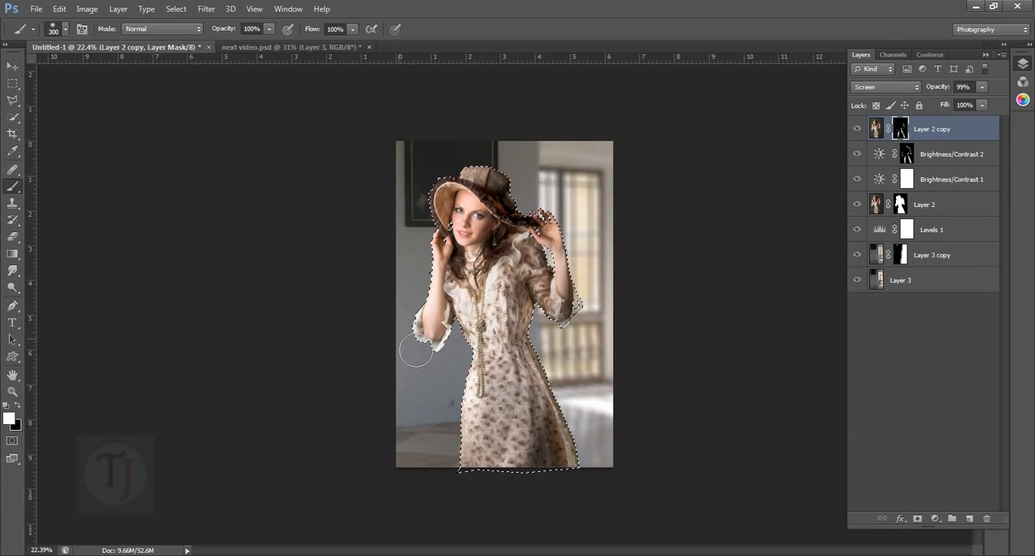
{"action": "key", "text": "ctrl+0"}
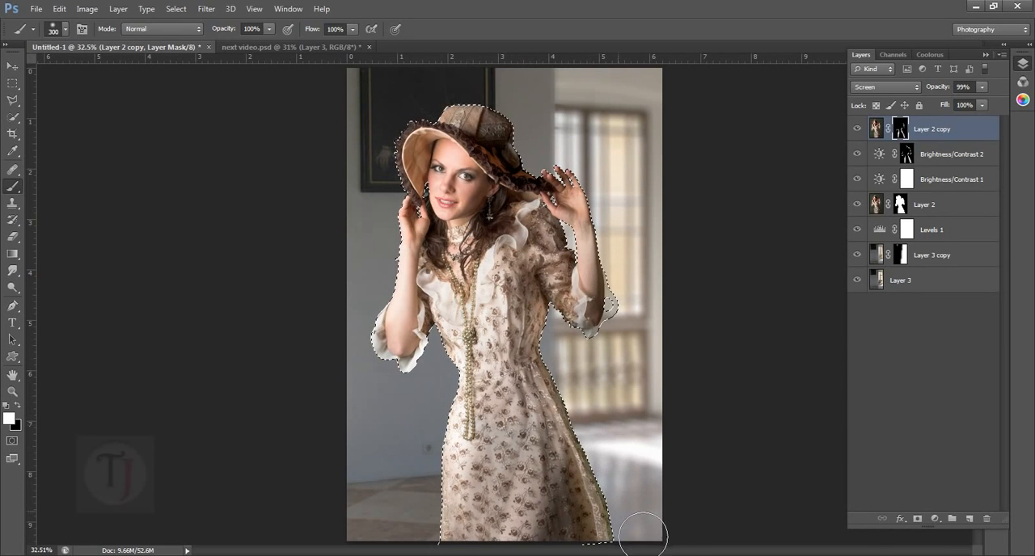
{"action": "mouse_move", "coordinate": [537, 148]}
{"action": "left_mouse_down"}
{"action": "mouse_move", "coordinate": [545, 132]}
{"action": "mouse_move", "coordinate": [539, 175]}
{"action": "mouse_move", "coordinate": [566, 172]}
{"action": "left_mouse_up"}
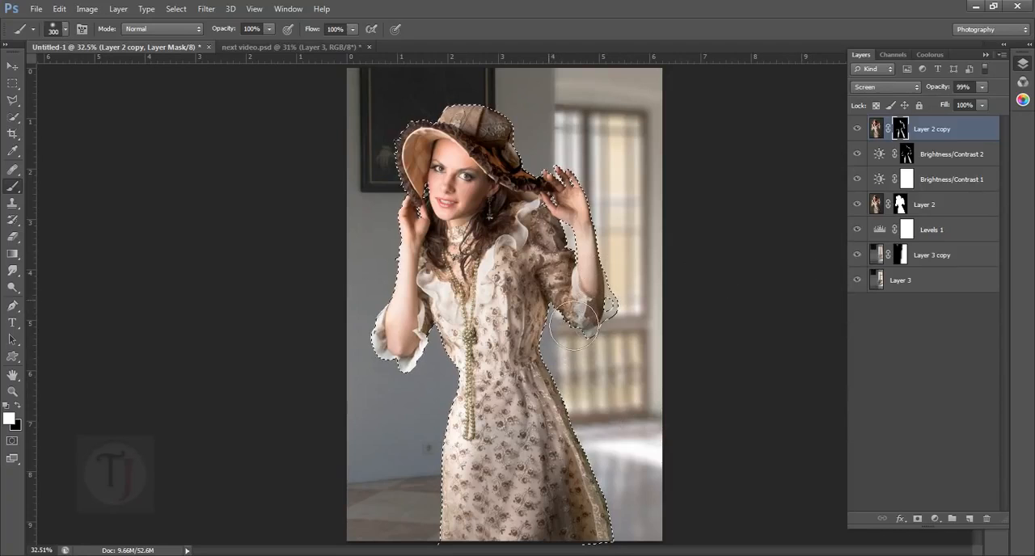
{"action": "scroll", "coordinate": [469, 330], "scroll_direction": "down", "scroll_amount": 2}
{"action": "key", "text": "ctrl+d"}
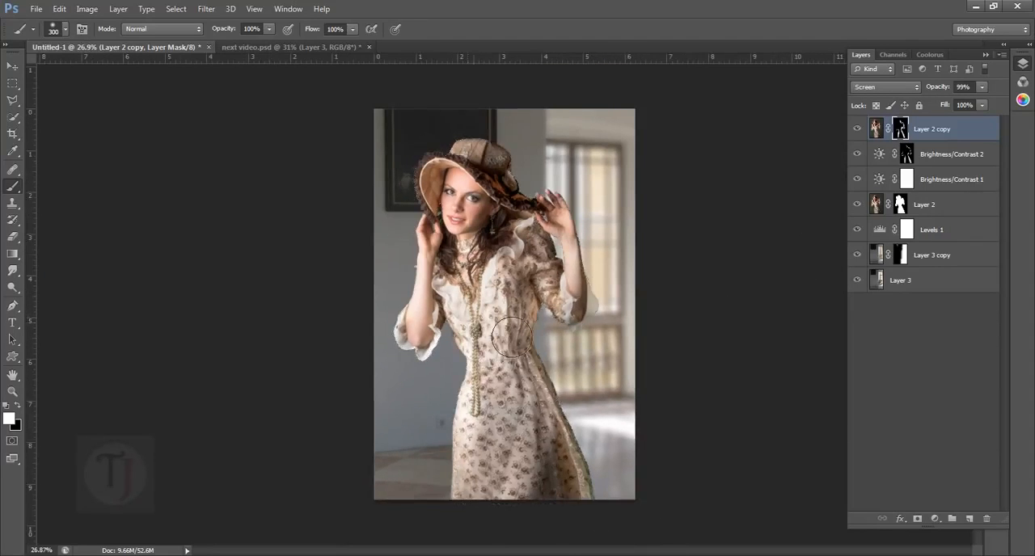
- Check the edge lighting with the top layers hidden and shown, and paint white on the Layer 2 copy mask at the lower skirt edge
{"action": "scroll", "coordinate": [469, 330], "scroll_direction": "down", "scroll_amount": 2}
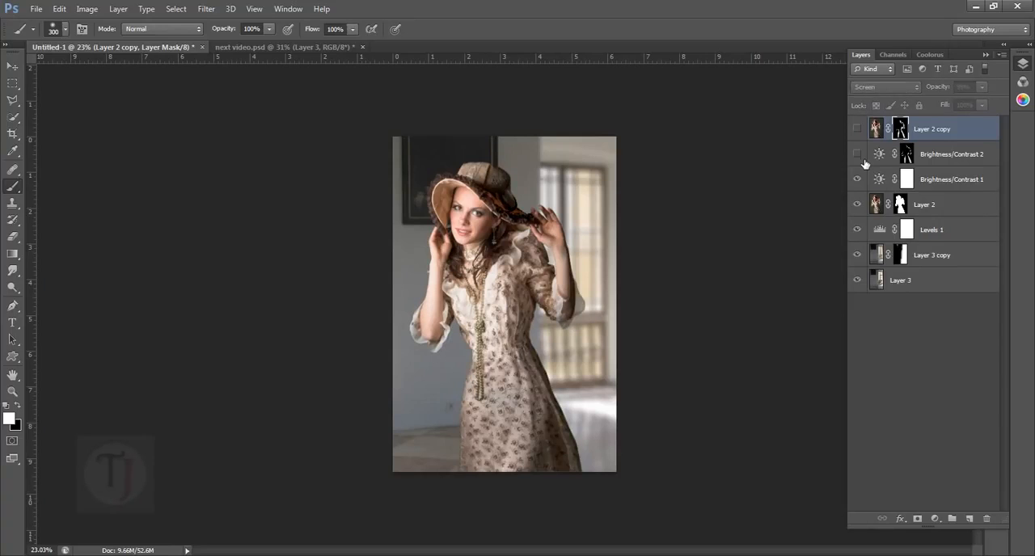
{"action": "left_click", "coordinate": [858, 131]}
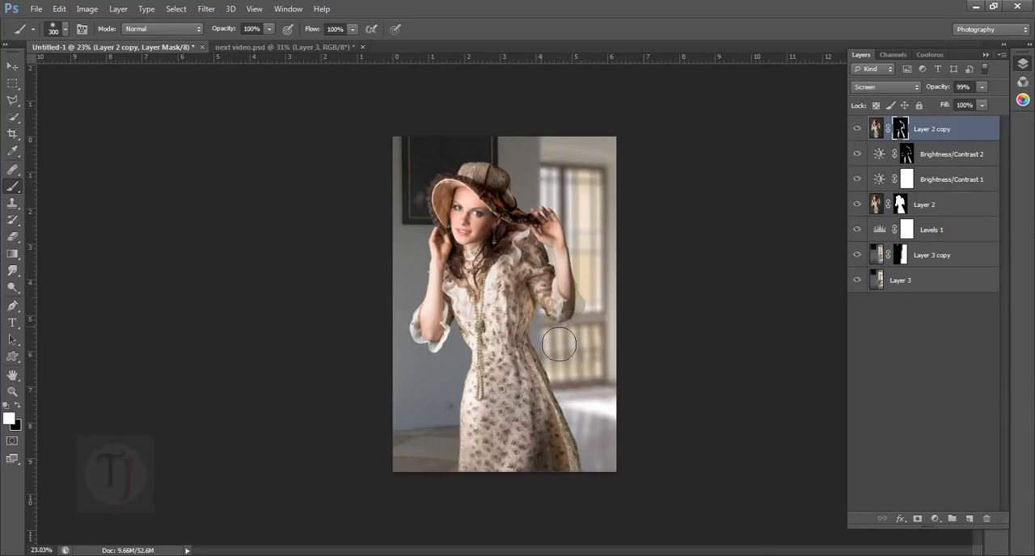
{"action": "scroll", "coordinate": [559, 344], "scroll_direction": "down", "scroll_amount": 1}
{"action": "scroll", "coordinate": [580, 469], "scroll_direction": "up", "scroll_amount": 5}
{"action": "mouse_move", "coordinate": [602, 476]}
{"action": "left_mouse_down"}
{"action": "mouse_move", "coordinate": [581, 377]}
{"action": "mouse_move", "coordinate": [562, 494]}
{"action": "left_mouse_up"}
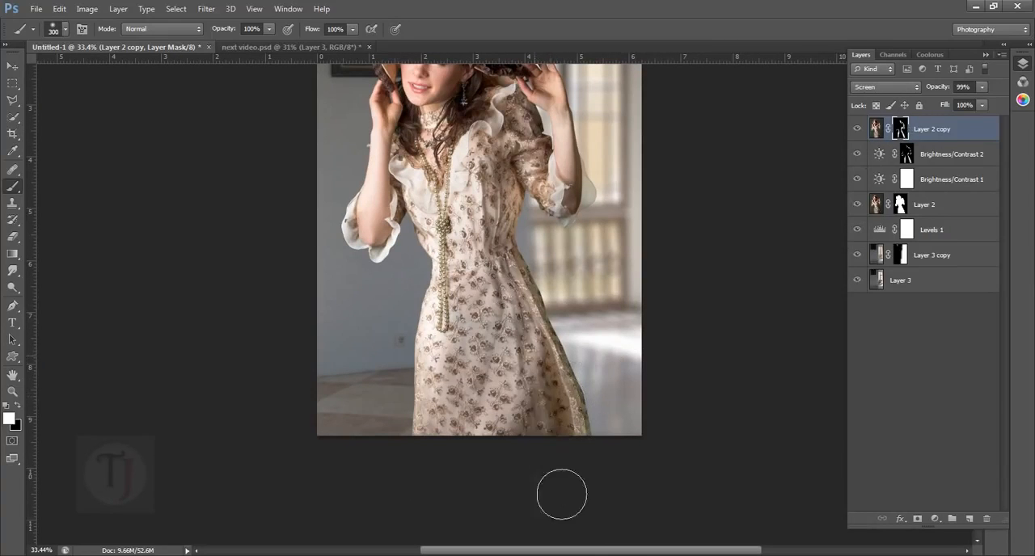
{"action": "scroll", "coordinate": [610, 527], "scroll_direction": "down", "scroll_amount": 1}
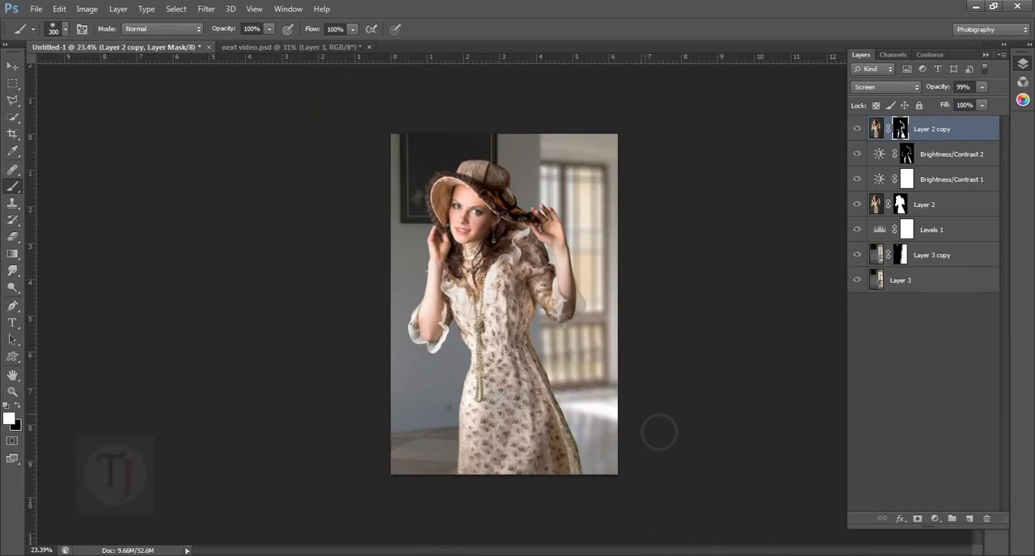
- Compare Untitled-1 with and without Layer 2 copy, and view the Hue/Saturation 1 effect in next video.psd
{"action": "left_click", "coordinate": [861, 129]}
{"action": "left_click", "coordinate": [861, 129]}
{"action": "left_click", "coordinate": [241, 46]}
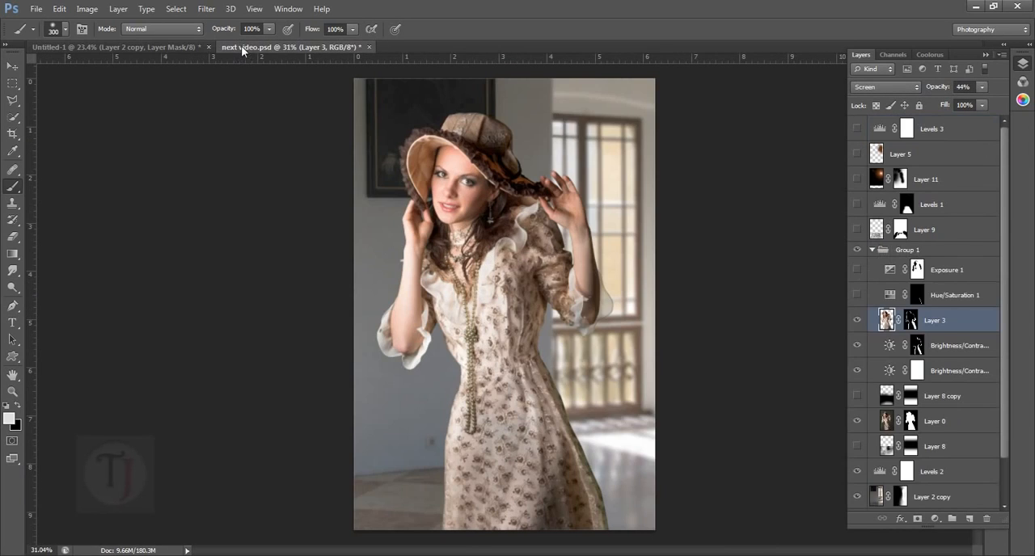
- Select Hue/Saturation 1 in next video.psd, return to Untitled-1 and examine the green fringe along the skirt's right edge
{"action": "left_click", "coordinate": [881, 300]}
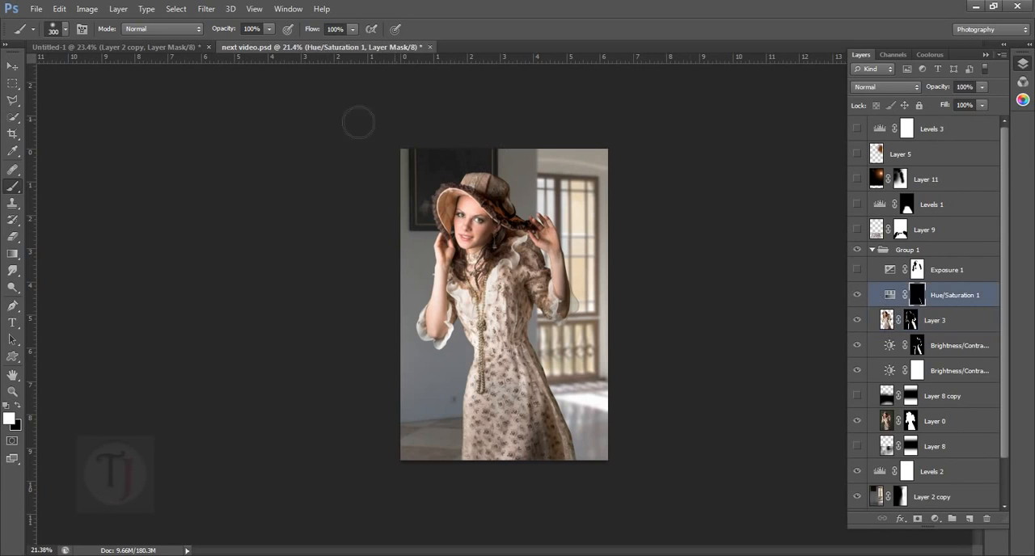
{"action": "left_click", "coordinate": [183, 47]}
{"action": "scroll", "coordinate": [606, 365], "scroll_direction": "up", "scroll_amount": 7}
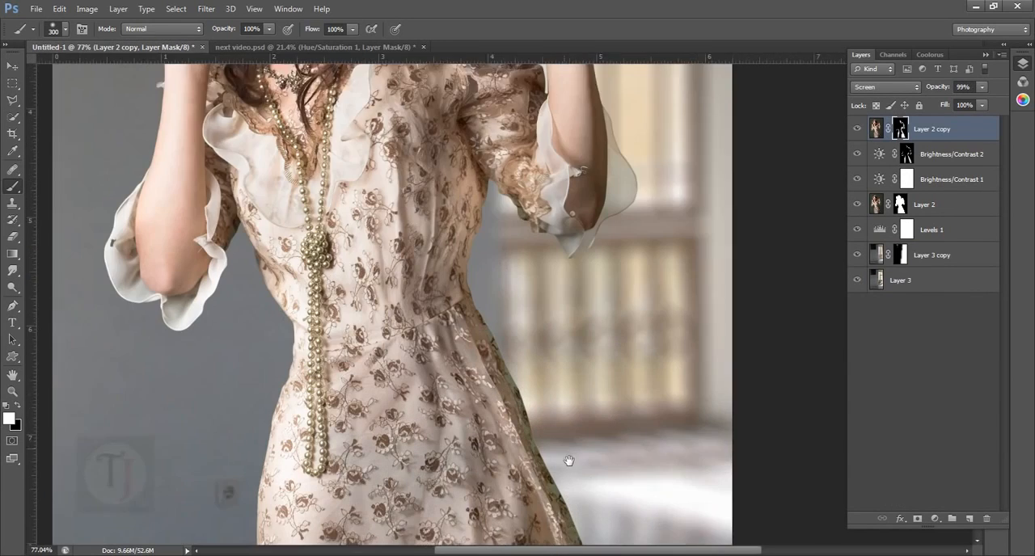
{"action": "left_click_drag", "start_coordinate": [568, 462], "coordinate": [514, 291]}
{"action": "scroll", "coordinate": [544, 333], "scroll_direction": "down", "scroll_amount": 6}
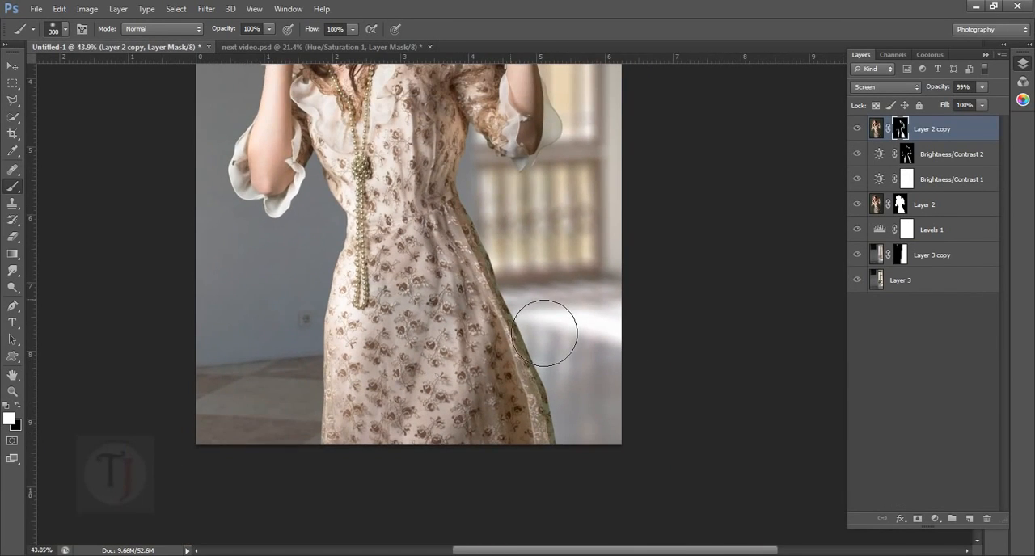
{"action": "scroll", "coordinate": [637, 393], "scroll_direction": "up", "scroll_amount": 3}
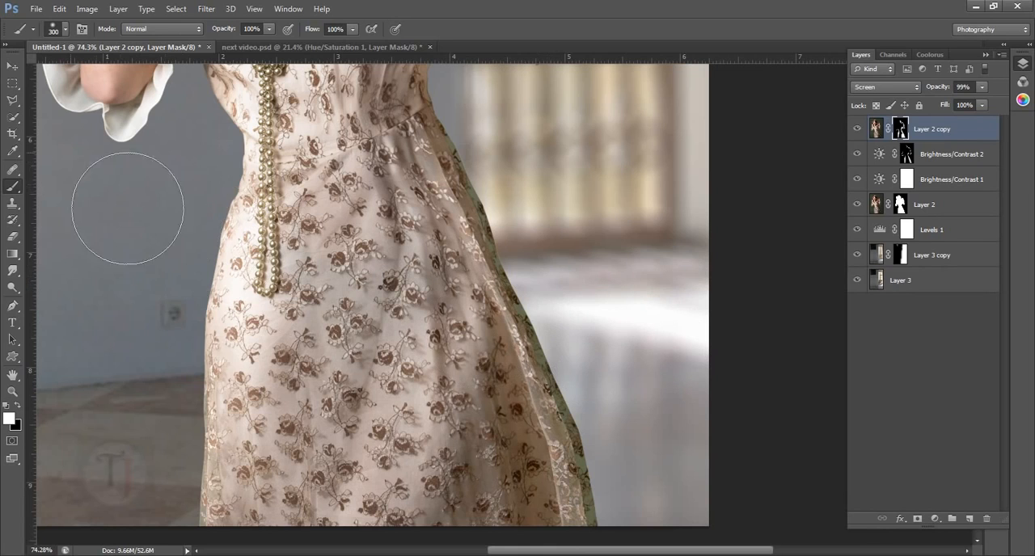
{"action": "scroll", "coordinate": [169, 314], "scroll_direction": "down", "scroll_amount": 3}
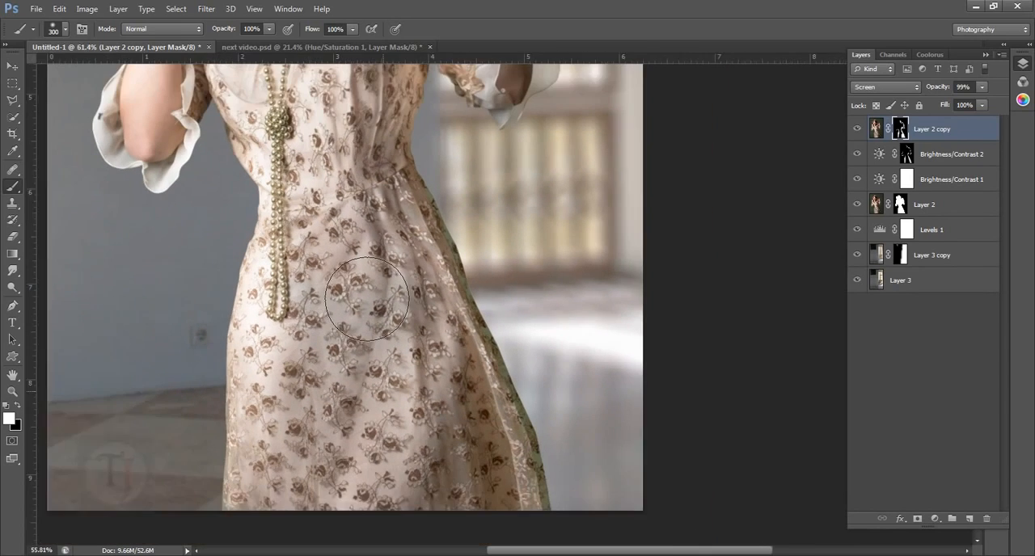
{"action": "scroll", "coordinate": [367, 299], "scroll_direction": "down", "scroll_amount": 1}
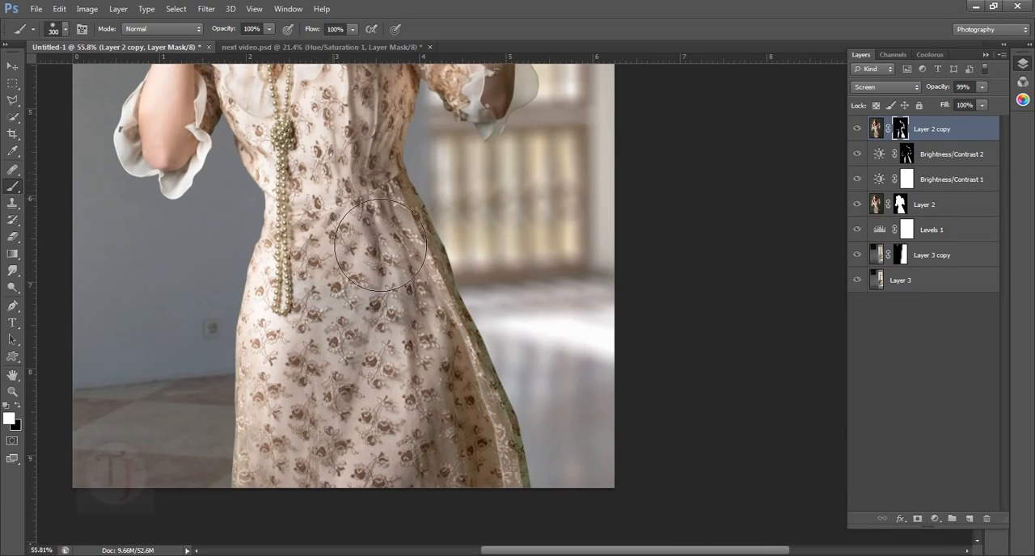
{"action": "scroll", "coordinate": [481, 376], "scroll_direction": "up", "scroll_amount": 2}
{"action": "left_click_drag", "start_coordinate": [508, 255], "coordinate": [534, 322]}
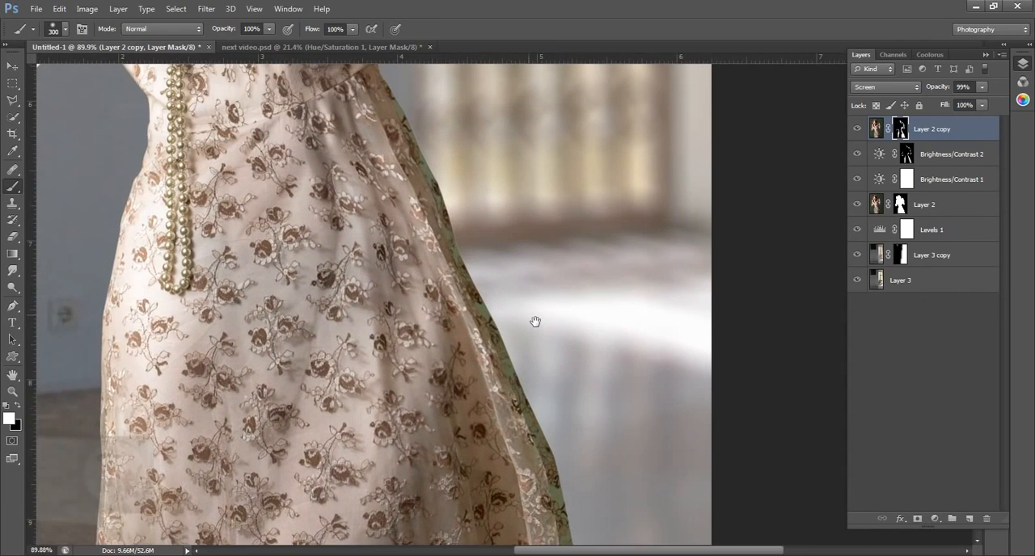
{"action": "scroll", "coordinate": [599, 366], "scroll_direction": "down", "scroll_amount": 1}
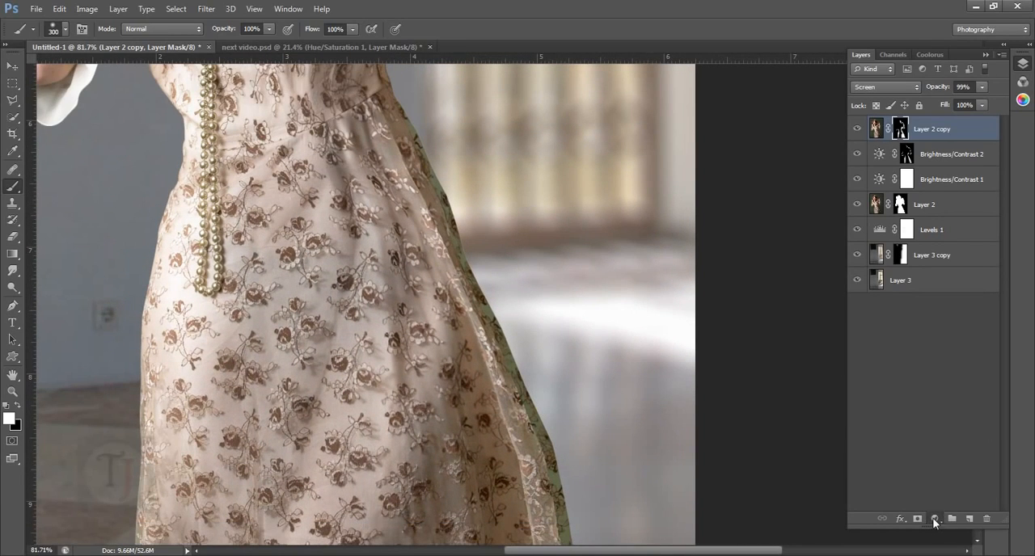
- Add a Hue/Saturation adjustment layer above Layer 2 copy with Greens saturation at -100 and Master hue at -17
{"action": "left_click", "coordinate": [935, 519]}
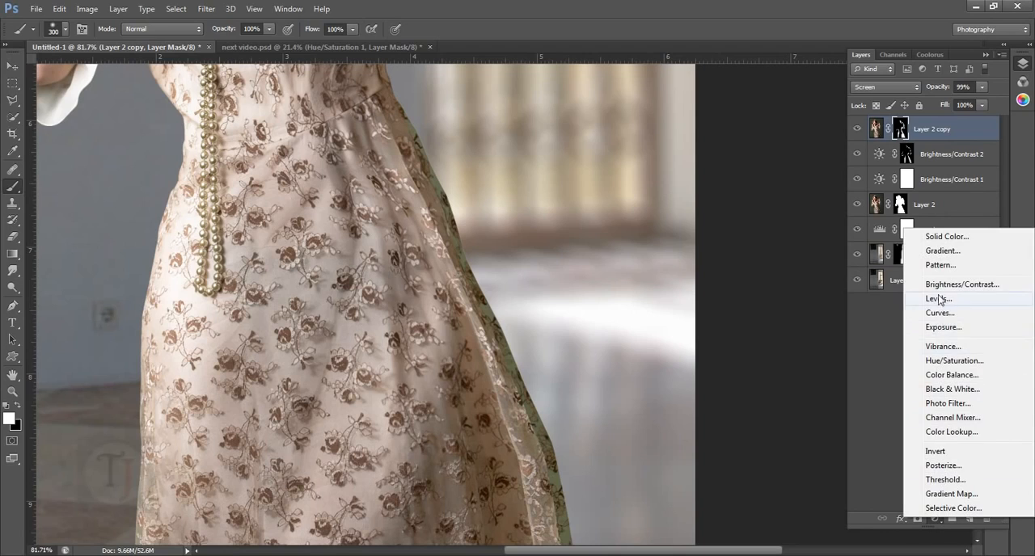
{"action": "left_click", "coordinate": [949, 364]}
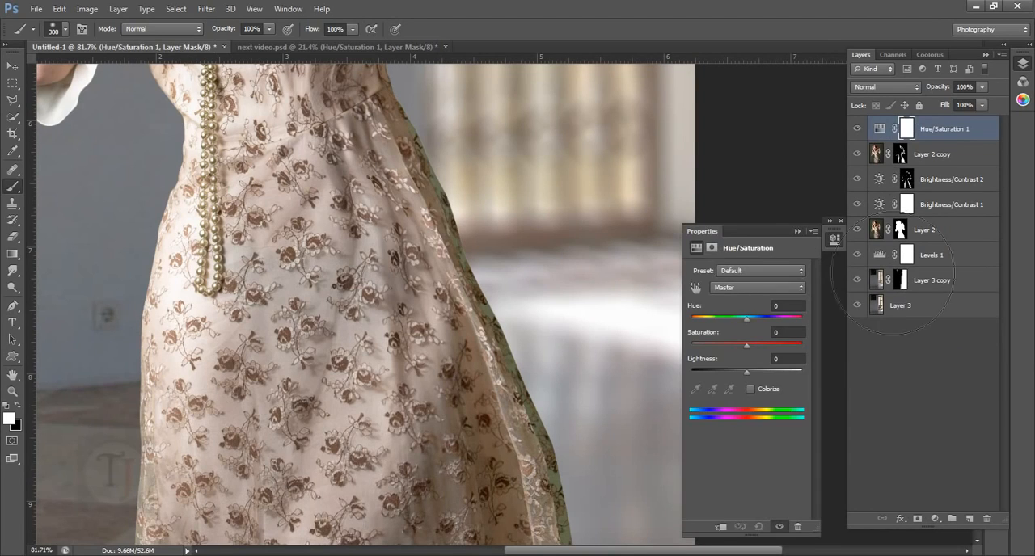
{"action": "left_click", "coordinate": [752, 290]}
{"action": "left_click", "coordinate": [750, 338]}
{"action": "left_click_drag", "start_coordinate": [746, 346], "coordinate": [667, 353]}
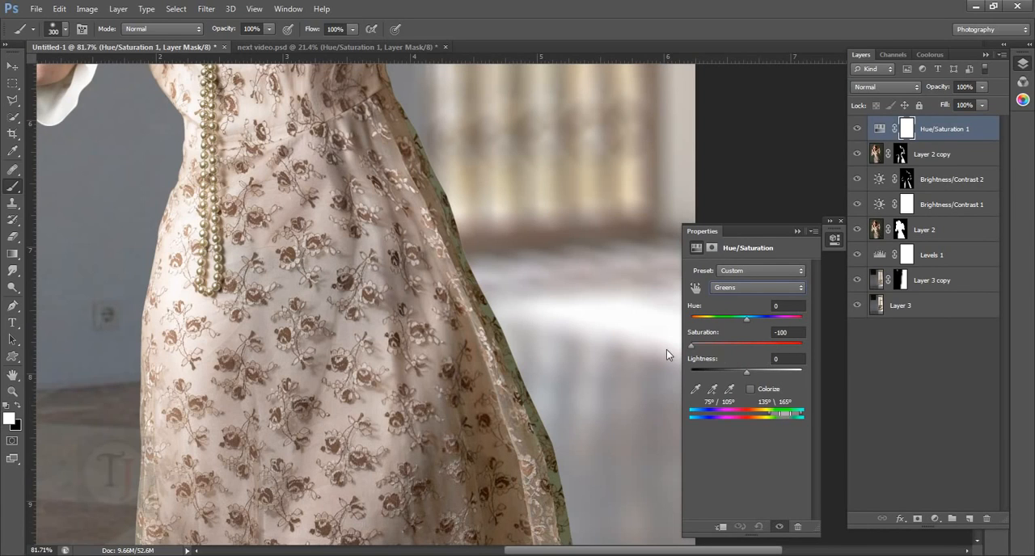
{"action": "left_click", "coordinate": [746, 290]}
{"action": "left_click", "coordinate": [745, 302]}
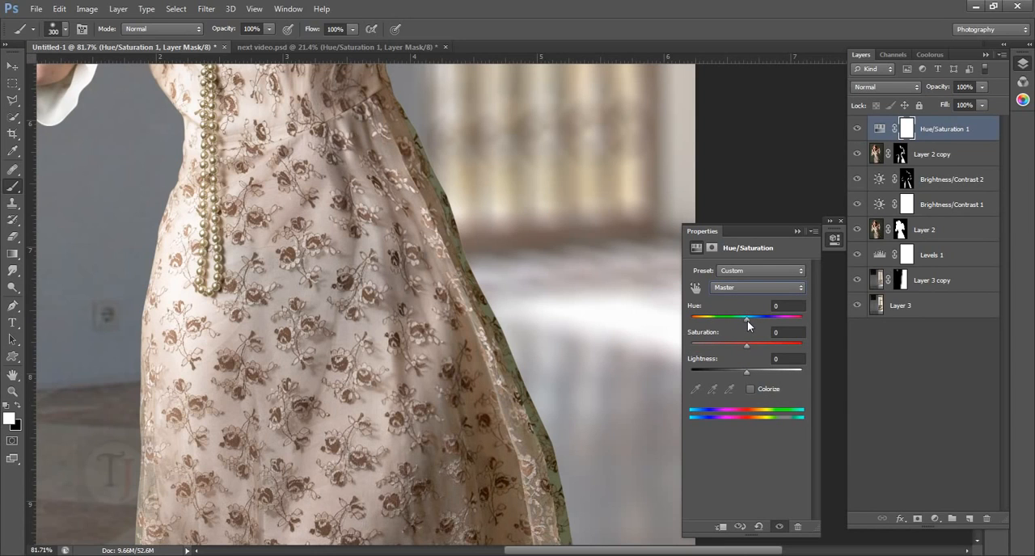
{"action": "left_click_drag", "start_coordinate": [747, 320], "coordinate": [739, 321]}
{"action": "left_click", "coordinate": [798, 232]}
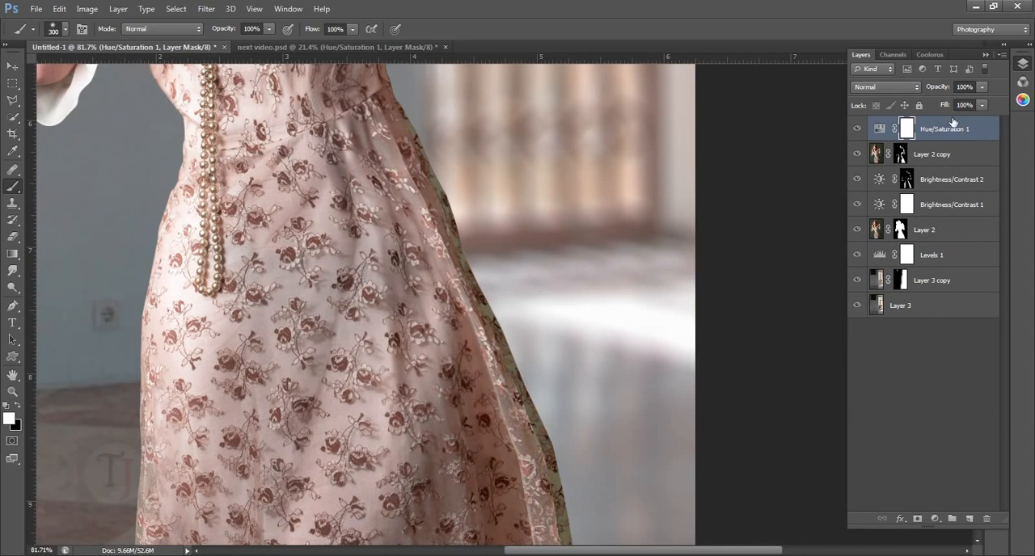
- Invert the Hue/Saturation 1 mask and paint white along the skirt's right edge with a 150 px brush
{"action": "key", "text": "ctrl+i"}
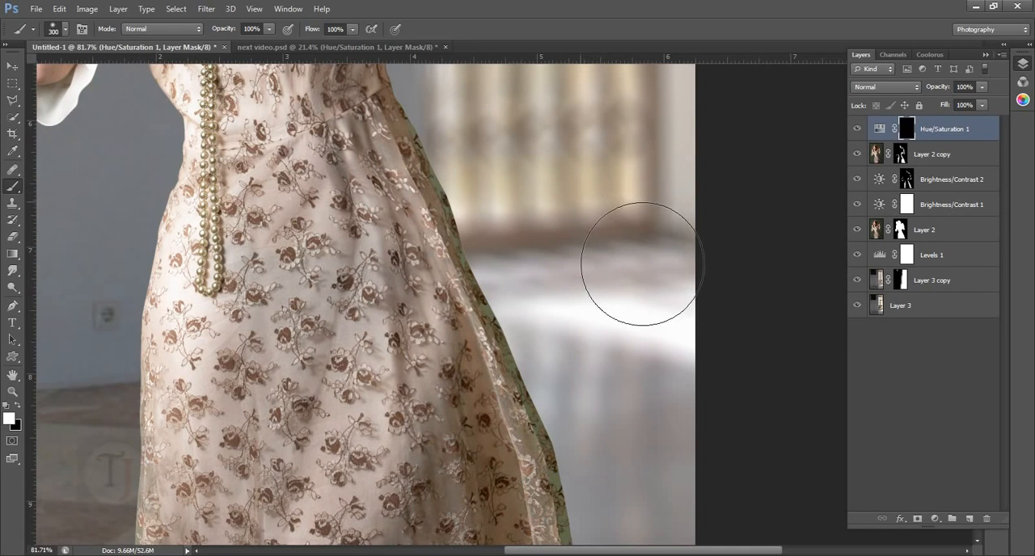
{"action": "key", "text": "bracketleft"}
{"action": "key", "text": "bracketleft"}
{"action": "key", "text": "bracketleft"}
{"action": "key", "text": "bracketleft"}
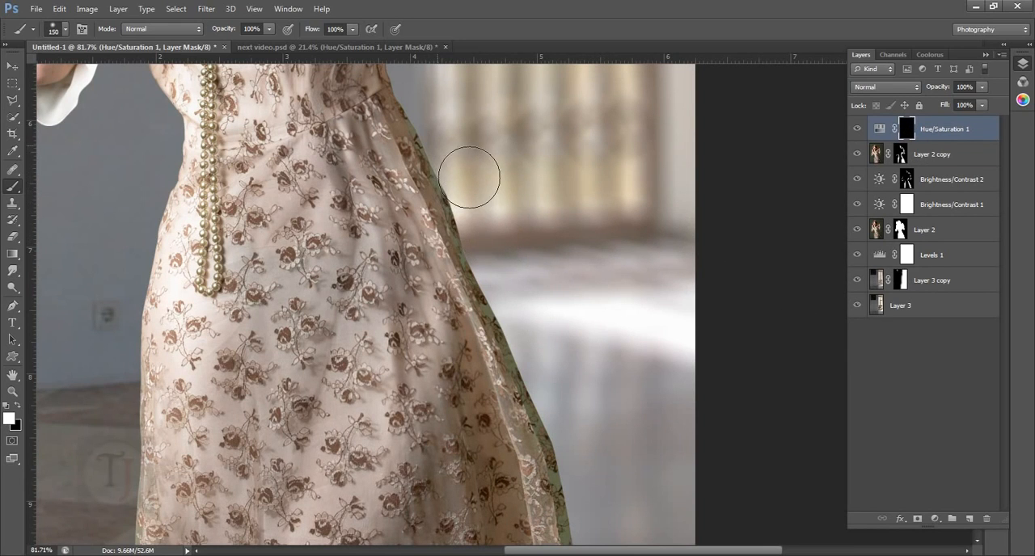
{"action": "left_click_drag", "start_coordinate": [479, 200], "coordinate": [551, 393]}
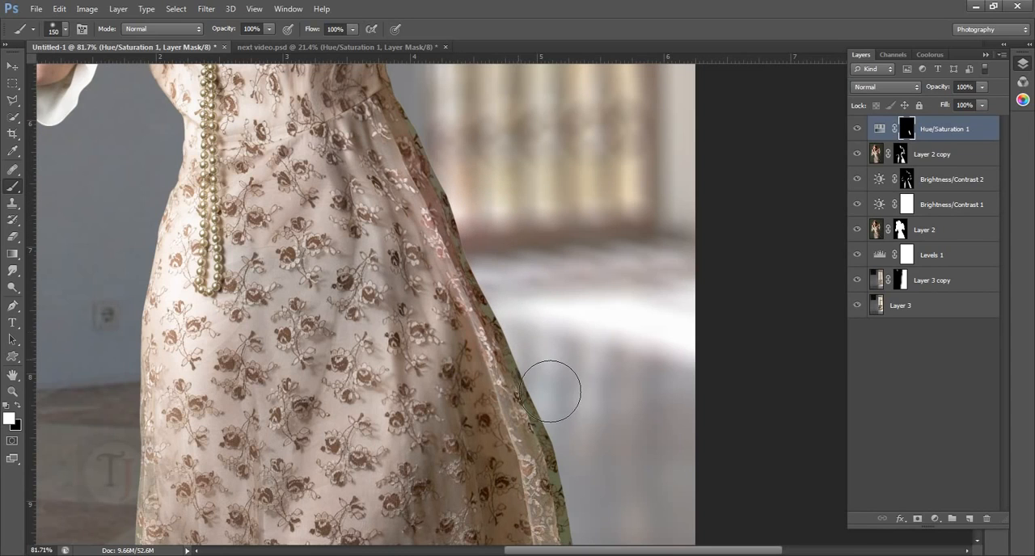
{"action": "mouse_move", "coordinate": [536, 338]}
{"action": "left_mouse_down"}
{"action": "mouse_move", "coordinate": [583, 427]}
{"action": "mouse_move", "coordinate": [564, 314]}
{"action": "left_mouse_up"}
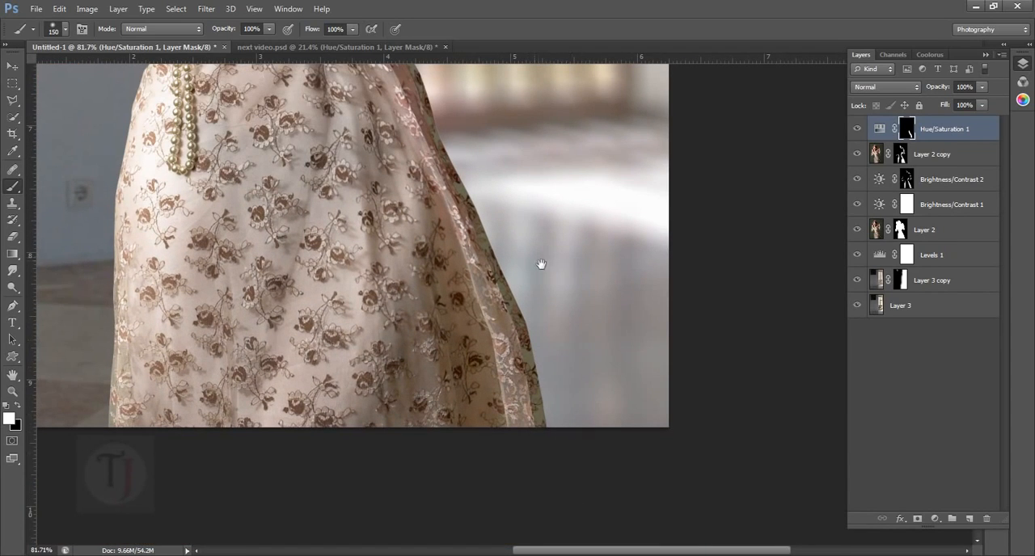
{"action": "left_click_drag", "start_coordinate": [540, 267], "coordinate": [556, 370]}
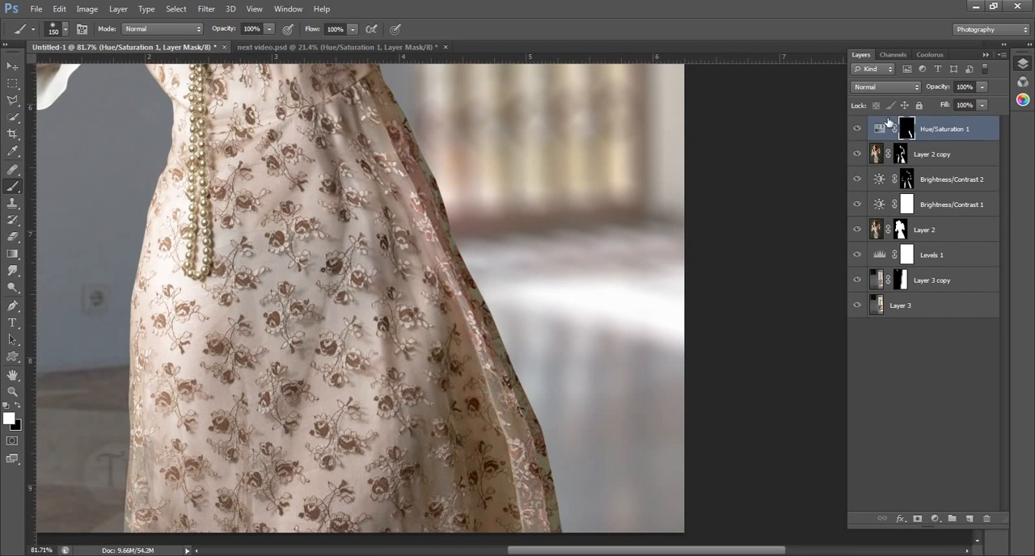
- Readjust the Master hue of Hue/Saturation 1 and set the Greens lightness to -100
{"action": "double_click", "coordinate": [883, 131]}
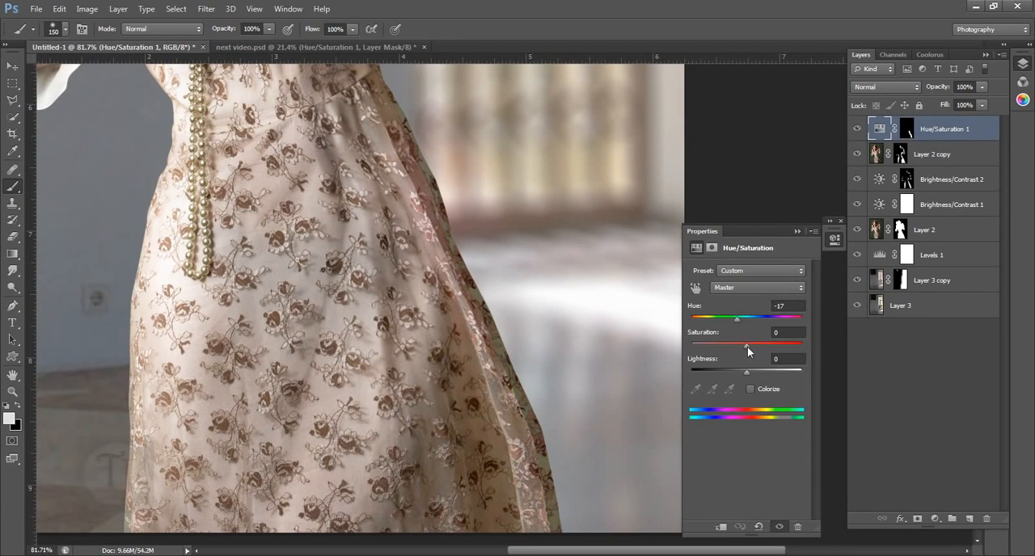
{"action": "left_click_drag", "start_coordinate": [747, 346], "coordinate": [738, 320]}
{"action": "left_click", "coordinate": [765, 288]}
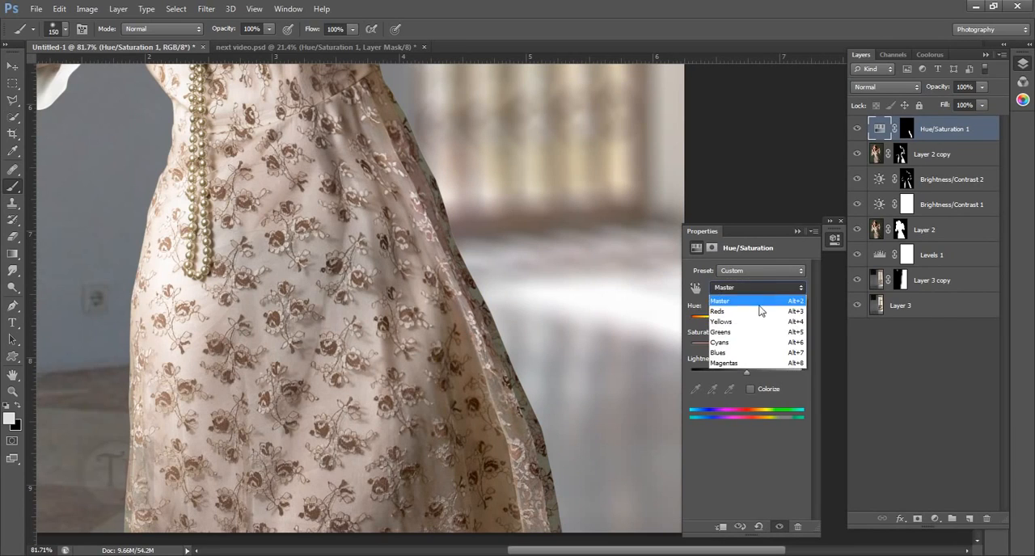
{"action": "left_click", "coordinate": [753, 334]}
{"action": "left_click_drag", "start_coordinate": [747, 346], "coordinate": [700, 349]}
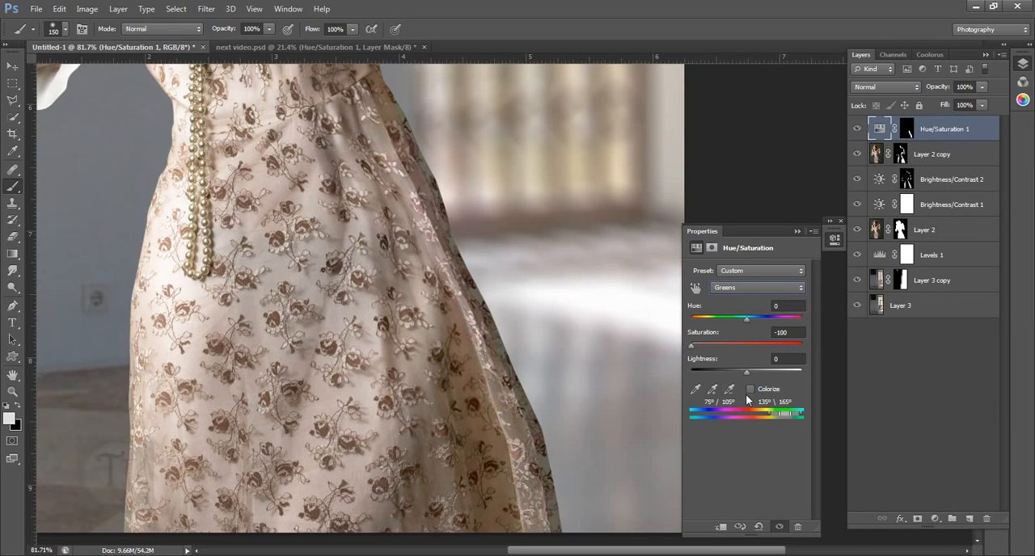
{"action": "left_click", "coordinate": [797, 232]}
{"action": "left_click", "coordinate": [840, 221]}
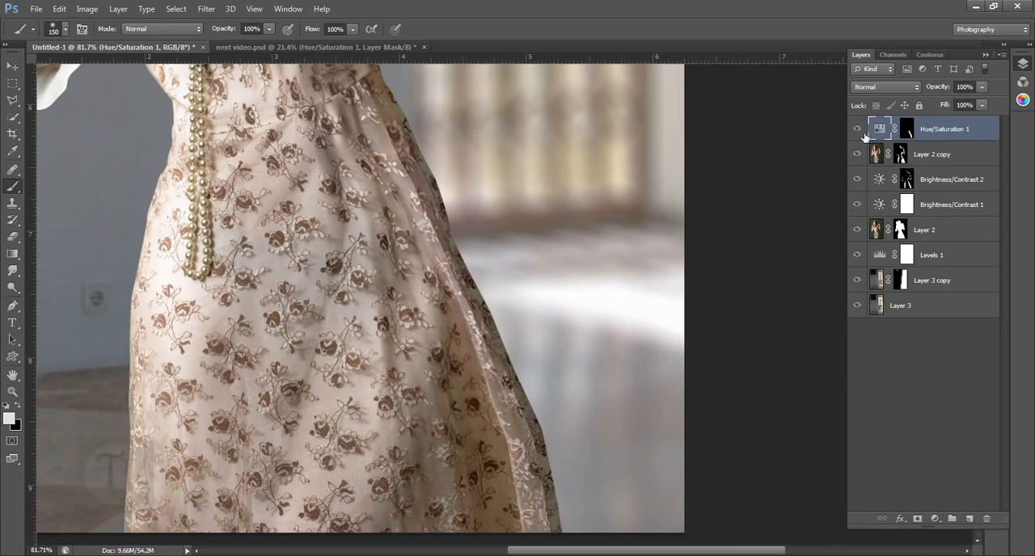
- Check the recolored skirt edge in Untitled-1, and compare next video.psd with and without its Exposure 1 layer
{"action": "left_click_drag", "start_coordinate": [423, 171], "coordinate": [444, 238]}
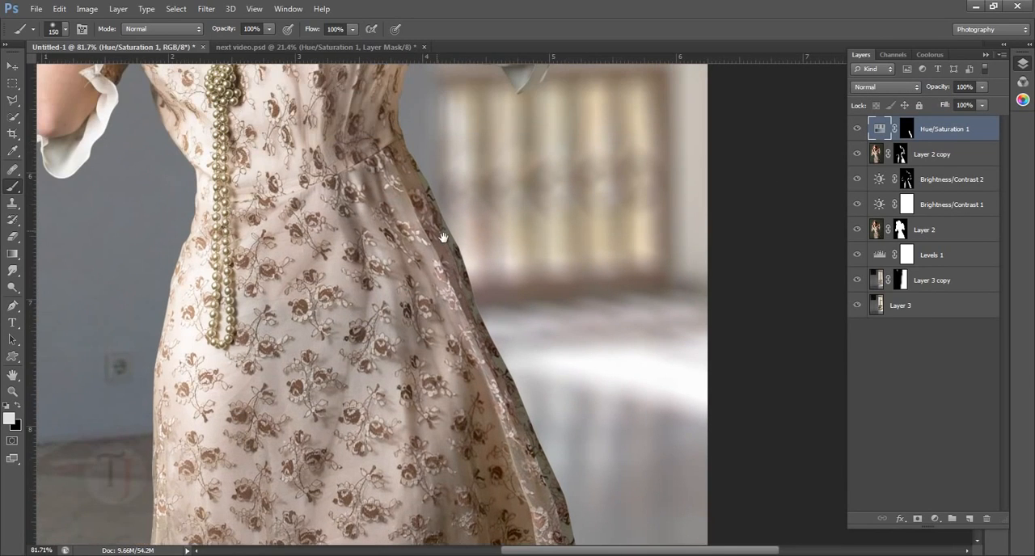
{"action": "scroll", "coordinate": [443, 237], "scroll_direction": "down", "scroll_amount": 5}
{"action": "left_click_drag", "start_coordinate": [407, 208], "coordinate": [405, 358]}
{"action": "scroll", "coordinate": [404, 358], "scroll_direction": "down", "scroll_amount": 4}
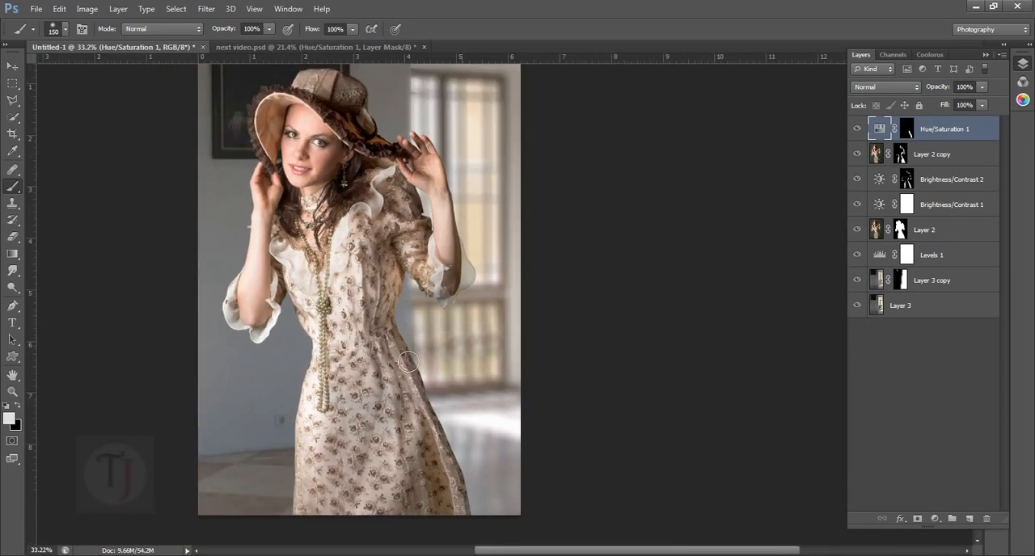
{"action": "left_click", "coordinate": [275, 48]}
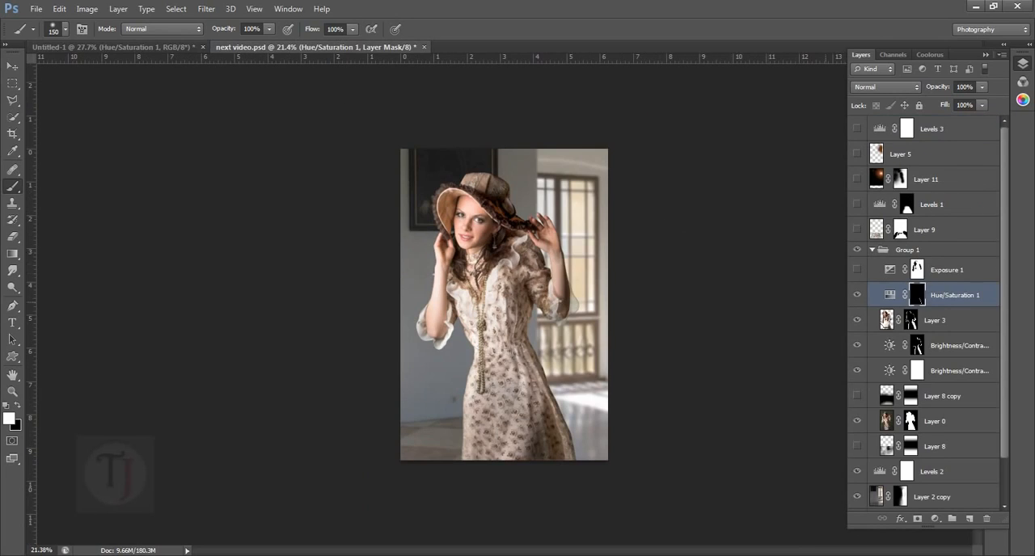
{"action": "left_click", "coordinate": [857, 270]}
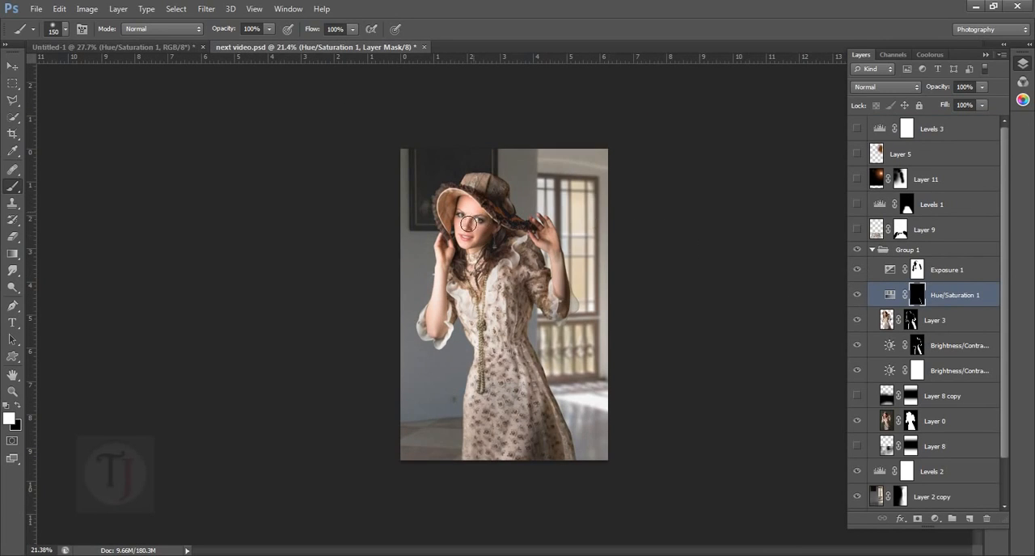
{"action": "scroll", "coordinate": [499, 272], "scroll_direction": "up", "scroll_amount": 9}
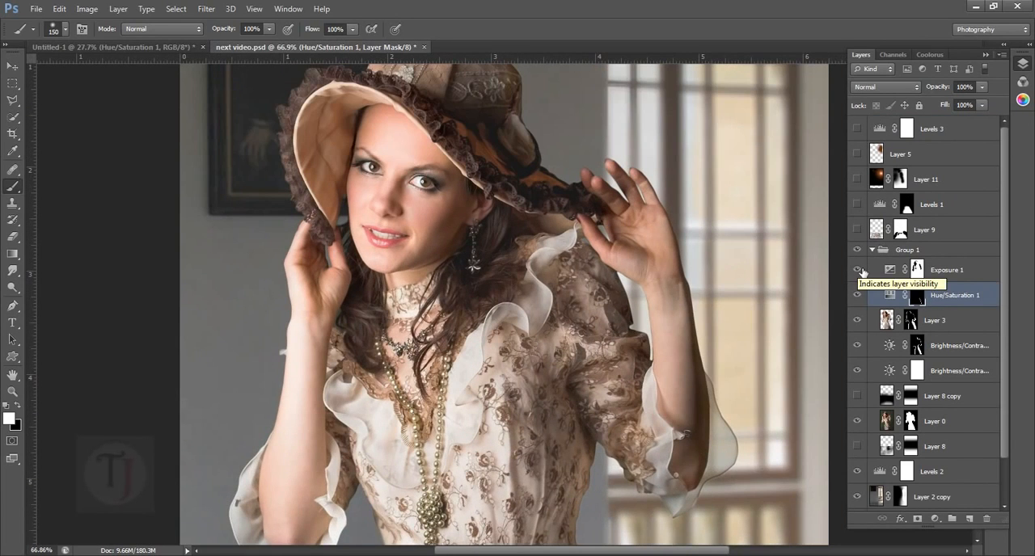
{"action": "left_click", "coordinate": [857, 269]}
{"action": "left_click", "coordinate": [857, 270]}
{"action": "scroll", "coordinate": [809, 270], "scroll_direction": "down", "scroll_amount": 4}
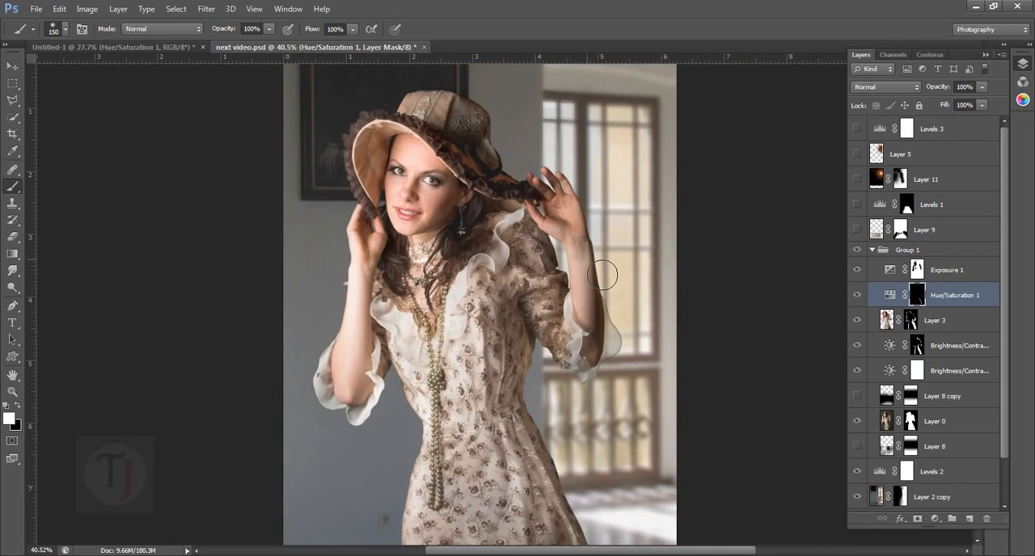
- View the Exposure 1 settings in next video.psd and copy that adjustment layer with its mask to the top of Untitled-1
{"action": "left_click", "coordinate": [895, 274]}
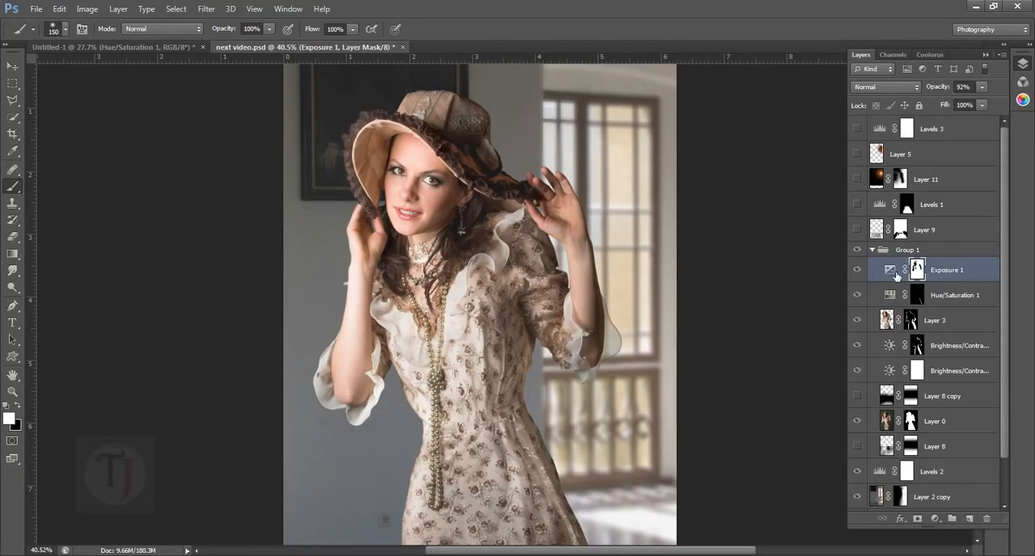
{"action": "double_click", "coordinate": [892, 274]}
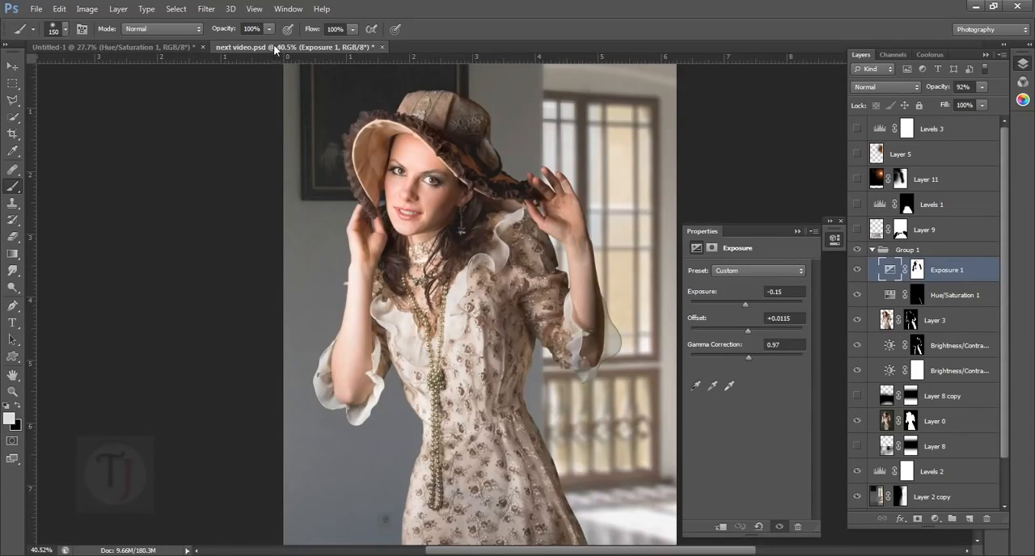
{"action": "left_click_drag", "start_coordinate": [273, 47], "coordinate": [254, 181]}
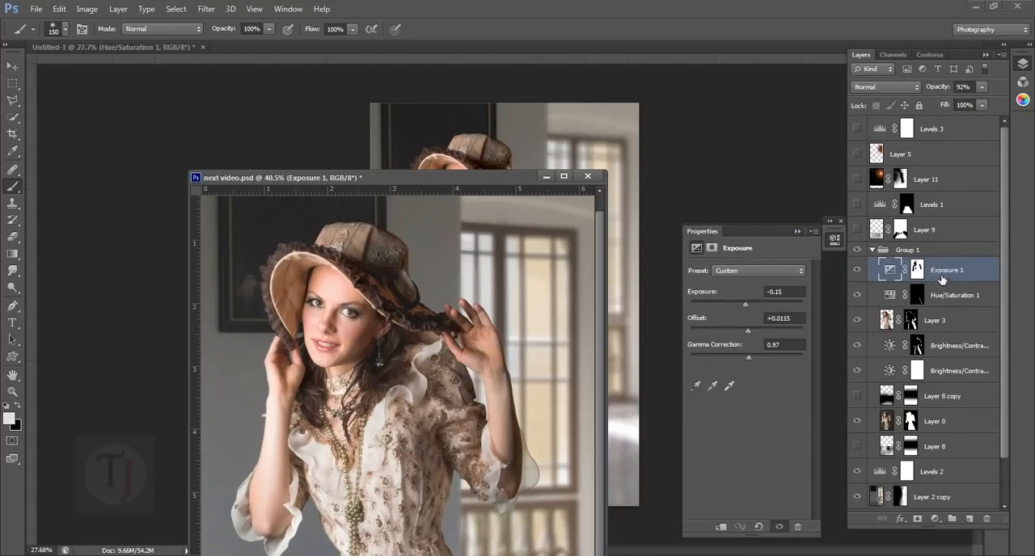
{"action": "left_click_drag", "start_coordinate": [964, 271], "coordinate": [509, 48]}
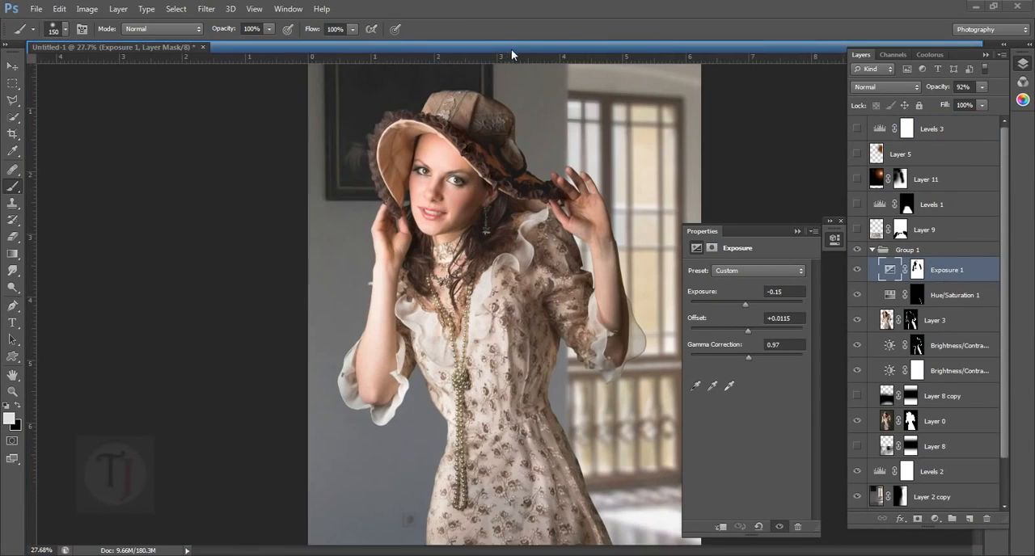
{"action": "left_click", "coordinate": [165, 47]}
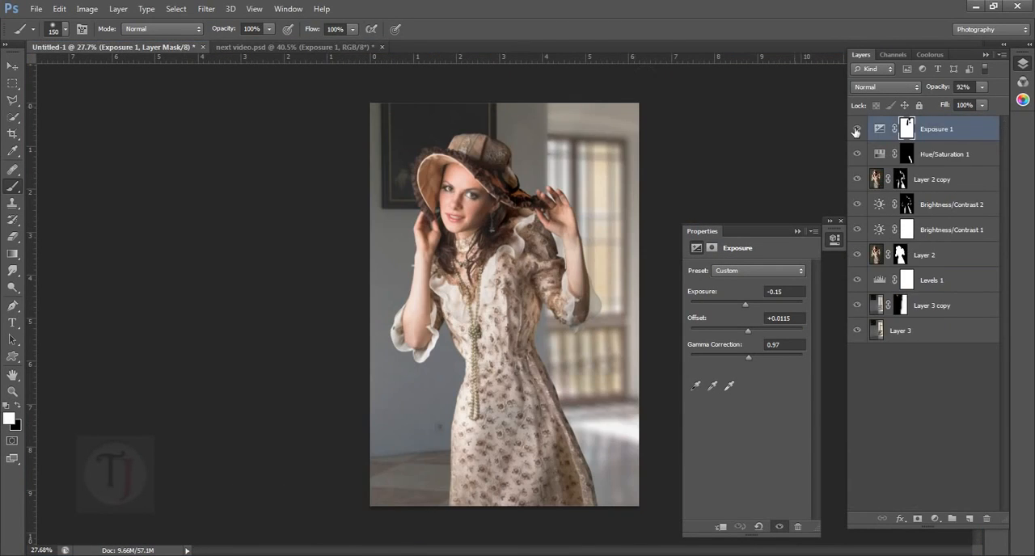
{"action": "left_click", "coordinate": [797, 232]}
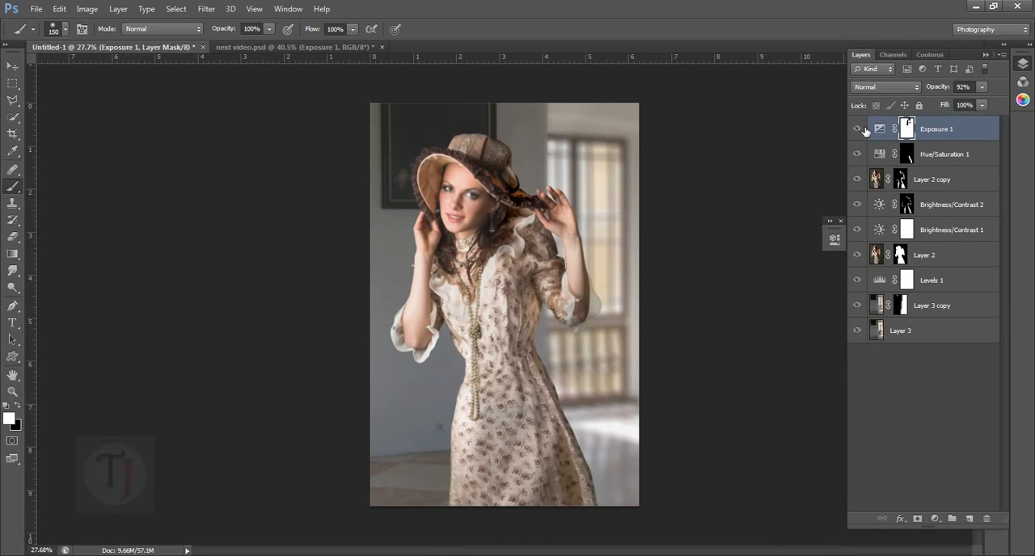
- Compare Untitled-1 with and without Exposure 1, and inspect the model's face and upper body up close
{"action": "left_click", "coordinate": [864, 129]}
{"action": "left_click", "coordinate": [863, 130]}
{"action": "left_click_drag", "start_coordinate": [477, 240], "coordinate": [565, 255]}
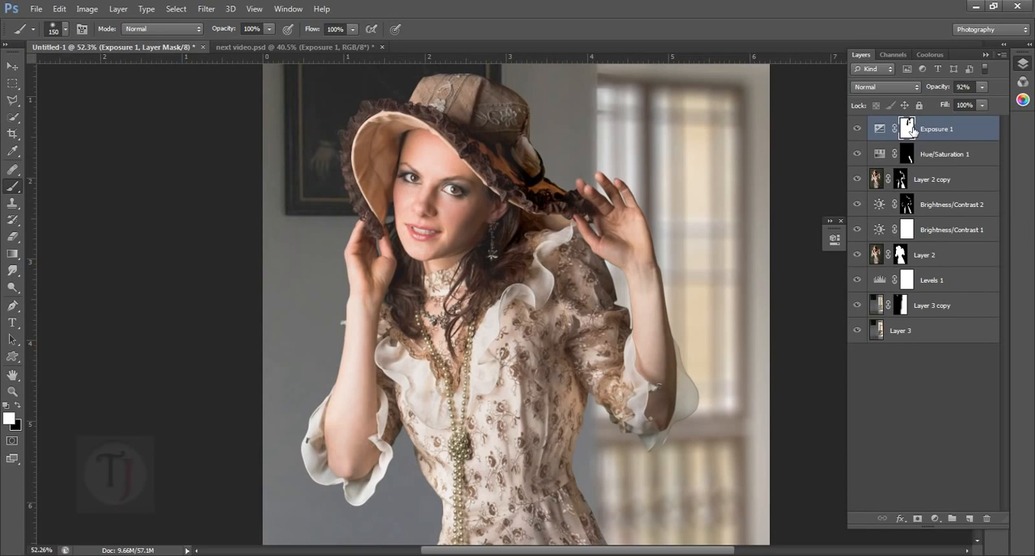
- Fill the Exposure 1 layer mask with white and review the layer's exposure, offset and gamma settings
{"action": "key", "text": "alt+BackSpace"}
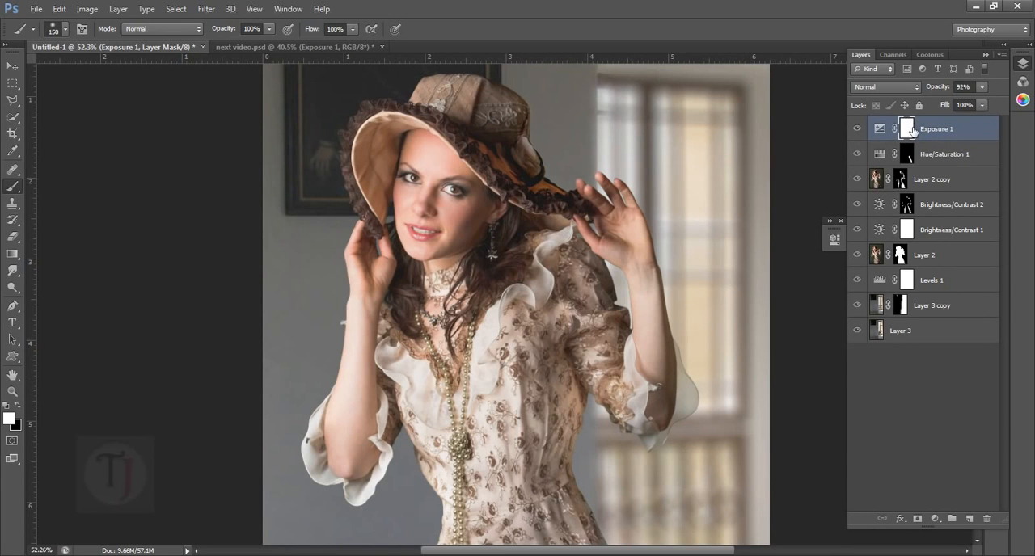
{"action": "scroll", "coordinate": [681, 135], "scroll_direction": "down", "scroll_amount": 5}
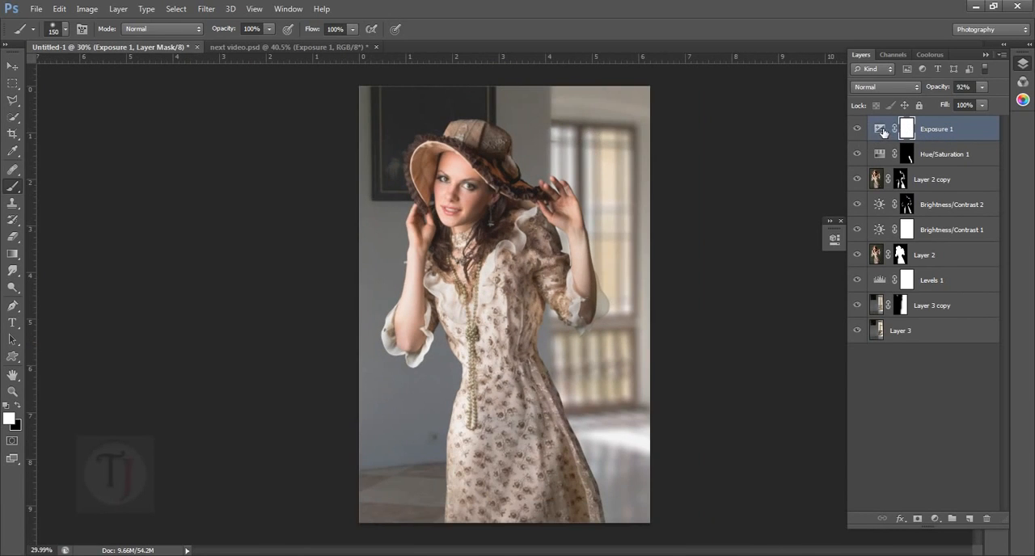
{"action": "double_click", "coordinate": [878, 129]}
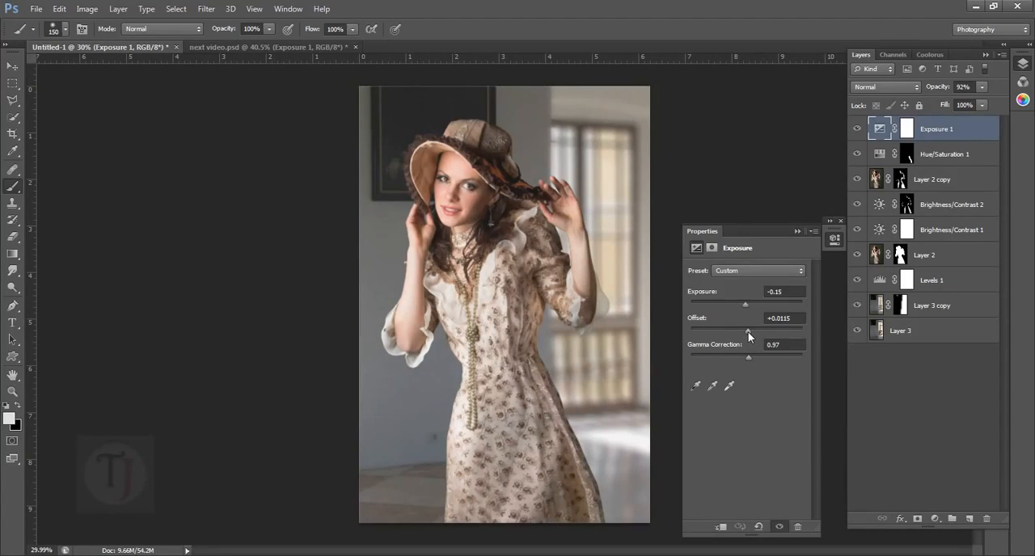
{"action": "left_click_drag", "start_coordinate": [748, 332], "coordinate": [748, 332]}
{"action": "key", "text": "ctrl+z"}
{"action": "left_click", "coordinate": [798, 232]}
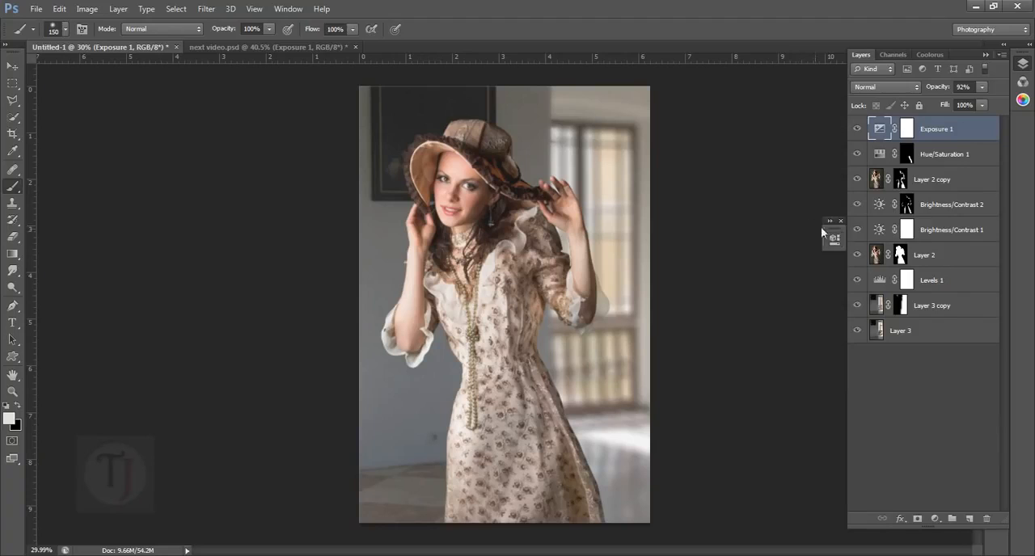
- Compare the composite with and without the unmasked Exposure 1 adjustment, looking closely at the model's upper body
{"action": "left_click", "coordinate": [857, 129]}
{"action": "left_click", "coordinate": [858, 129]}
{"action": "scroll", "coordinate": [445, 182], "scroll_direction": "up", "scroll_amount": 3}
{"action": "left_click", "coordinate": [857, 131]}
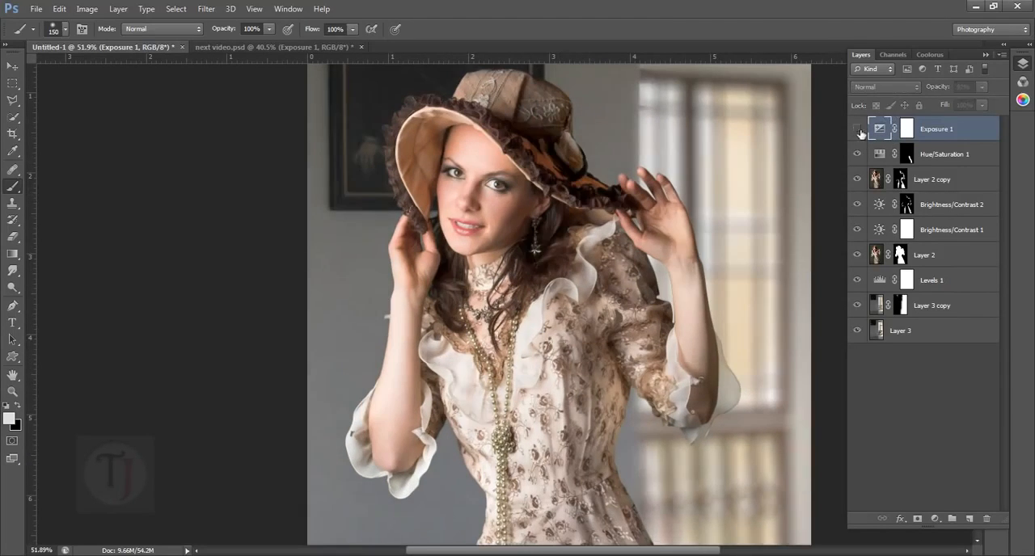
{"action": "left_click", "coordinate": [857, 131]}
- Paint the model's face black on the Exposure 1 mask and touch up the hair beside it with white
{"action": "left_click", "coordinate": [907, 129]}
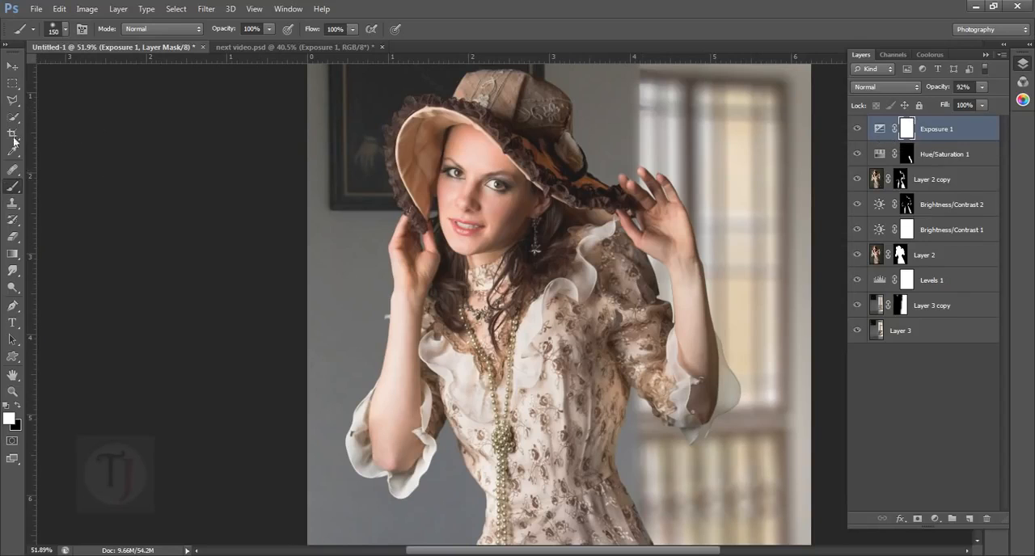
{"action": "key", "text": "x"}
{"action": "mouse_move", "coordinate": [486, 246]}
{"action": "left_mouse_down"}
{"action": "mouse_move", "coordinate": [511, 242]}
{"action": "mouse_move", "coordinate": [538, 212]}
{"action": "mouse_move", "coordinate": [537, 240]}
{"action": "mouse_move", "coordinate": [491, 188]}
{"action": "left_mouse_up"}
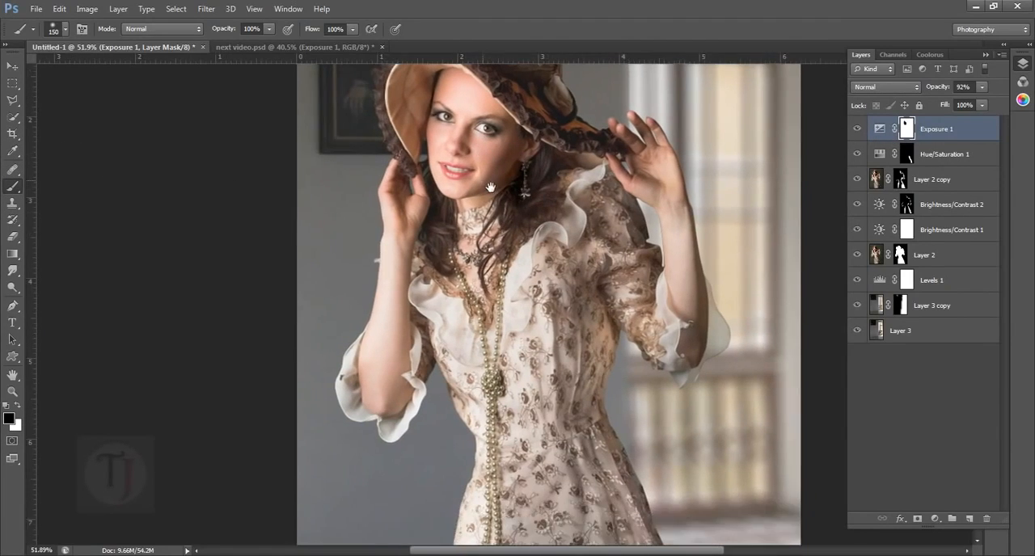
{"action": "scroll", "coordinate": [551, 181], "scroll_direction": "up", "scroll_amount": 5}
{"action": "key", "text": "x"}
{"action": "mouse_move", "coordinate": [551, 241]}
{"action": "left_mouse_down"}
{"action": "mouse_move", "coordinate": [548, 251]}
{"action": "mouse_move", "coordinate": [547, 235]}
{"action": "left_mouse_up"}
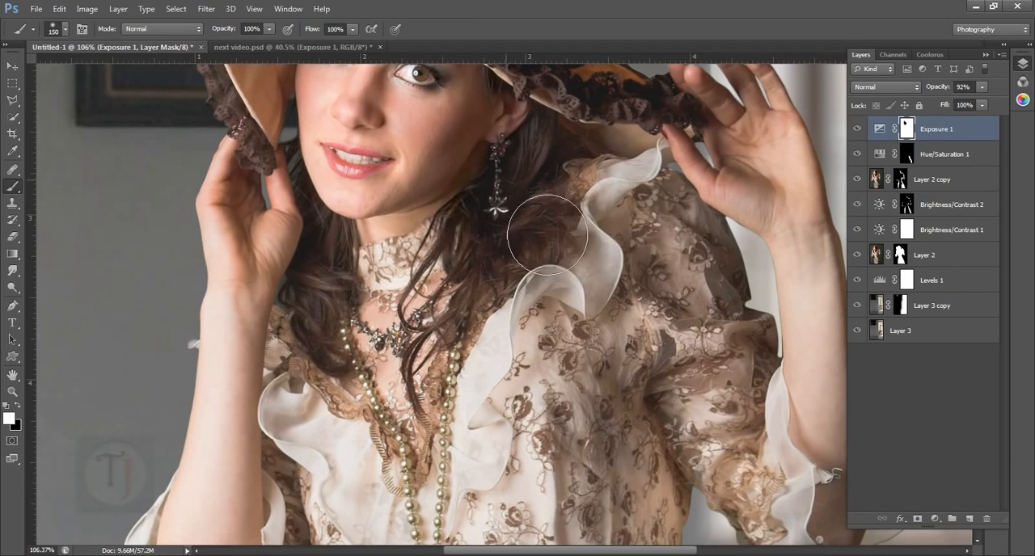
- Paint the model's hands and forearms black on the Exposure 1 mask, reducing the brush size to 100 and 80
{"action": "left_click_drag", "start_coordinate": [459, 304], "coordinate": [495, 170]}
{"action": "key", "text": "bracketleft"}
{"action": "key", "text": "bracketleft"}
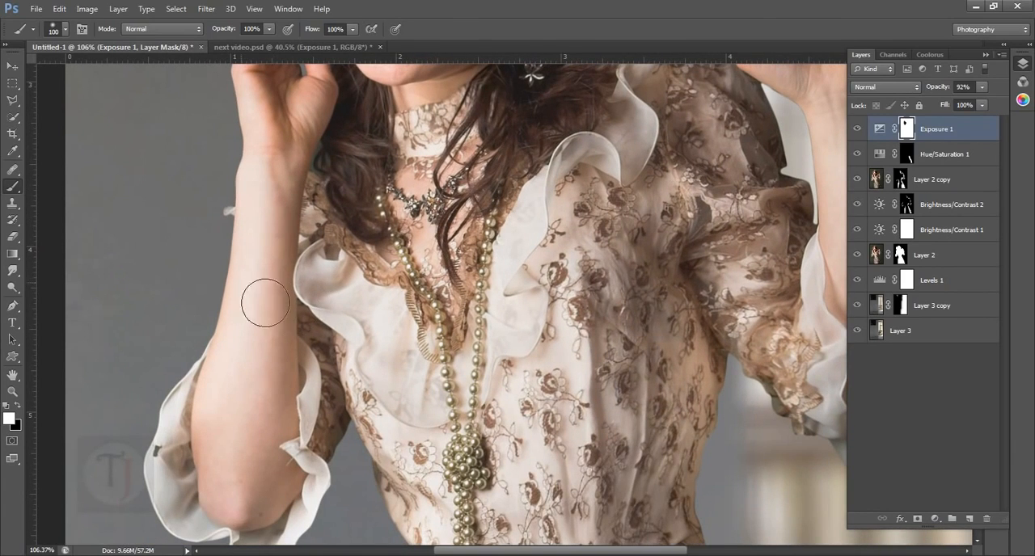
{"action": "key", "text": "x"}
{"action": "left_click_drag", "start_coordinate": [274, 462], "coordinate": [270, 234]}
{"action": "key", "text": "bracketleft"}
{"action": "key", "text": "bracketleft"}
{"action": "mouse_move", "coordinate": [541, 284]}
{"action": "left_mouse_down"}
{"action": "mouse_move", "coordinate": [276, 346]}
{"action": "mouse_move", "coordinate": [575, 336]}
{"action": "mouse_move", "coordinate": [583, 326]}
{"action": "left_mouse_up"}
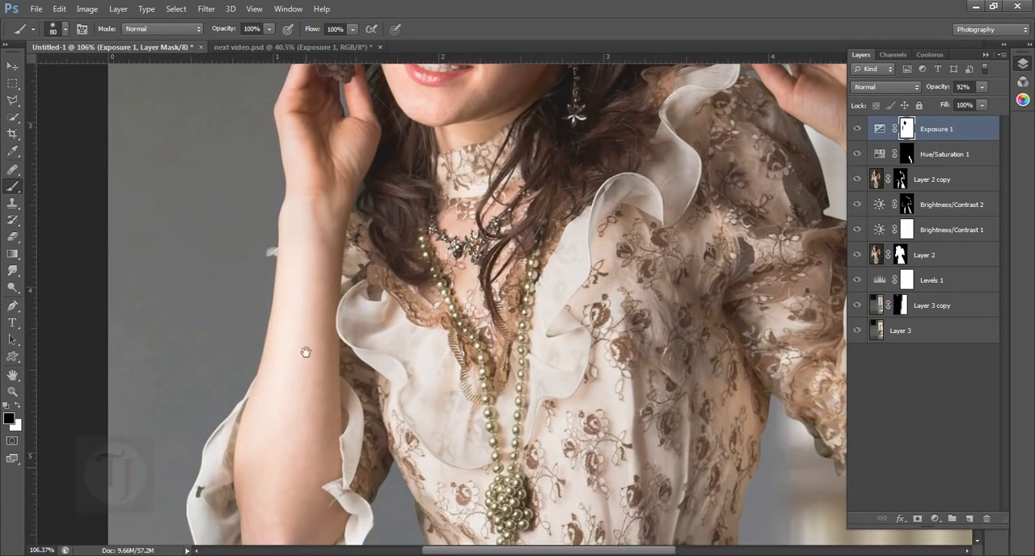
{"action": "left_click_drag", "start_coordinate": [306, 353], "coordinate": [296, 191]}
{"action": "mouse_move", "coordinate": [641, 230]}
{"action": "left_mouse_down"}
{"action": "mouse_move", "coordinate": [464, 307]}
{"action": "mouse_move", "coordinate": [374, 386]}
{"action": "left_mouse_up"}
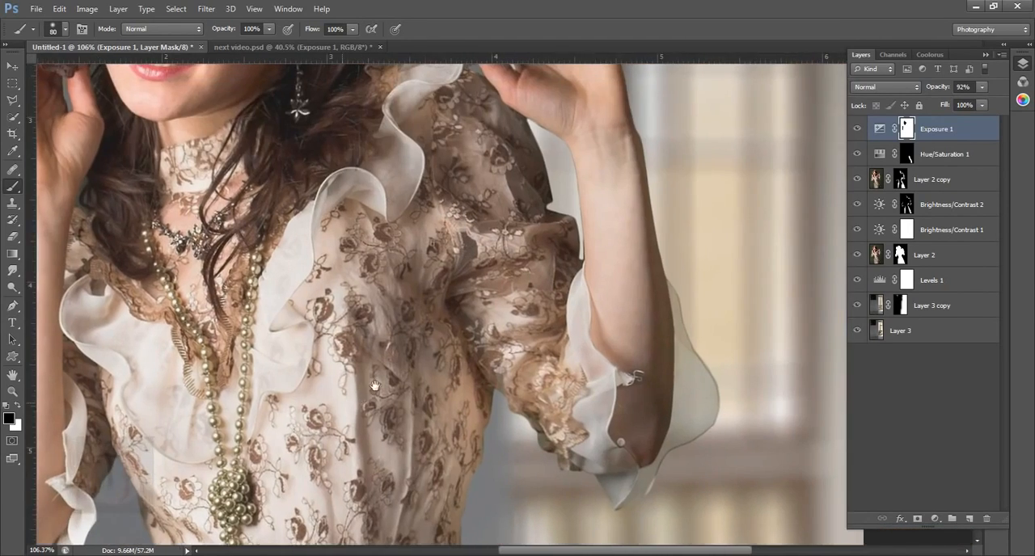
{"action": "key", "text": "ctrl+0"}
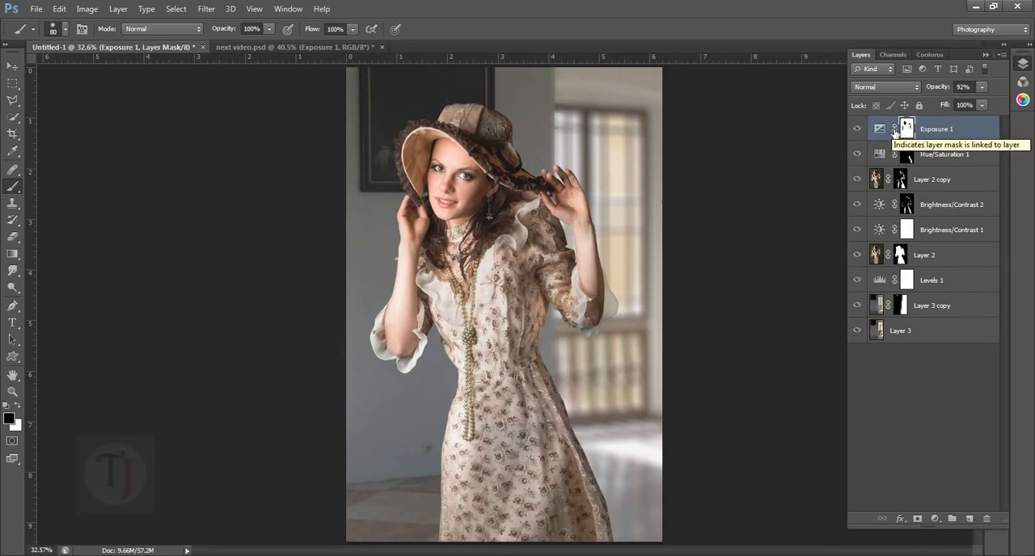
- Adjust the opacity of the Exposure 1 layer and compare the composite with next video.psd
{"action": "left_click_drag", "start_coordinate": [946, 92], "coordinate": [957, 92]}
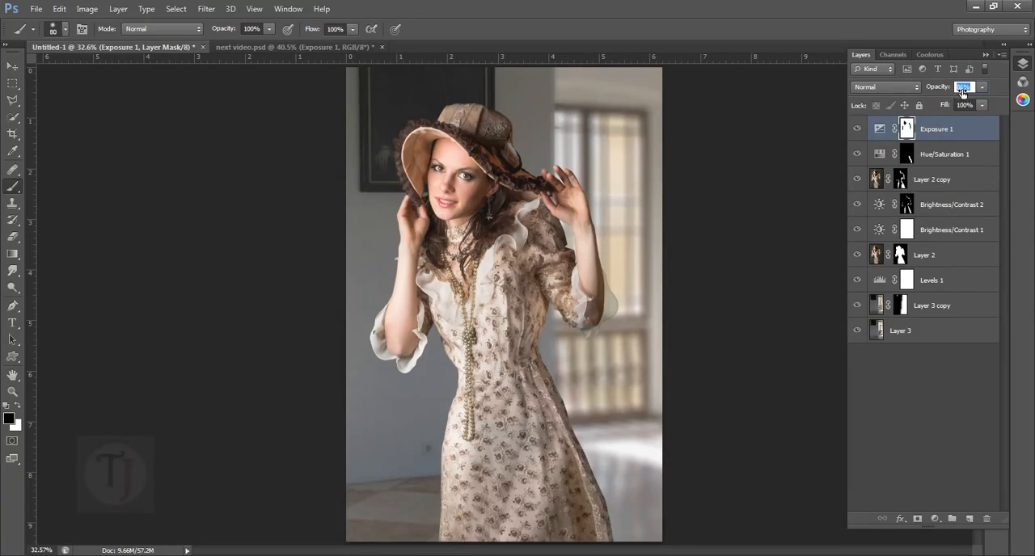
{"action": "left_click", "coordinate": [860, 131]}
{"action": "left_click", "coordinate": [231, 48]}
{"action": "scroll", "coordinate": [491, 234], "scroll_direction": "down", "scroll_amount": 6}
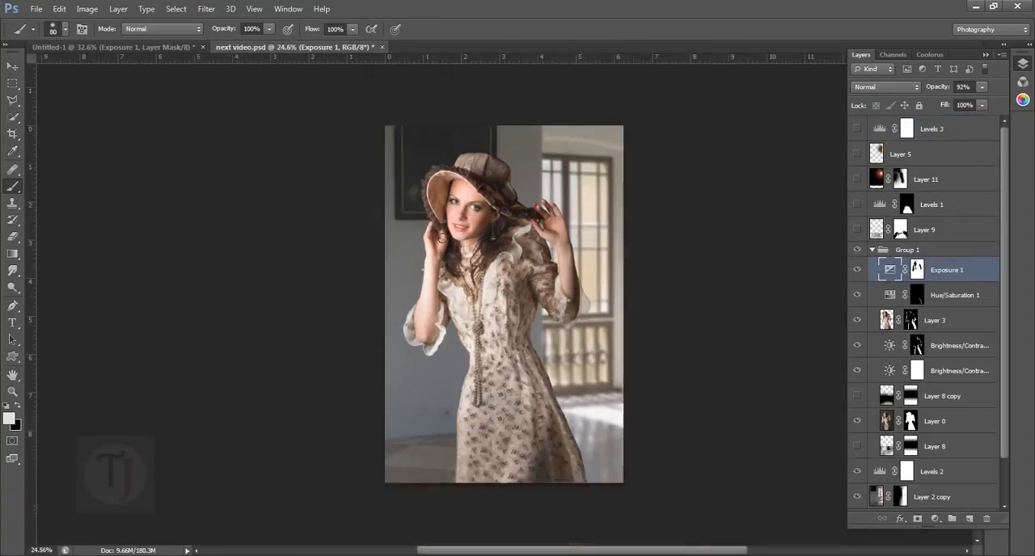
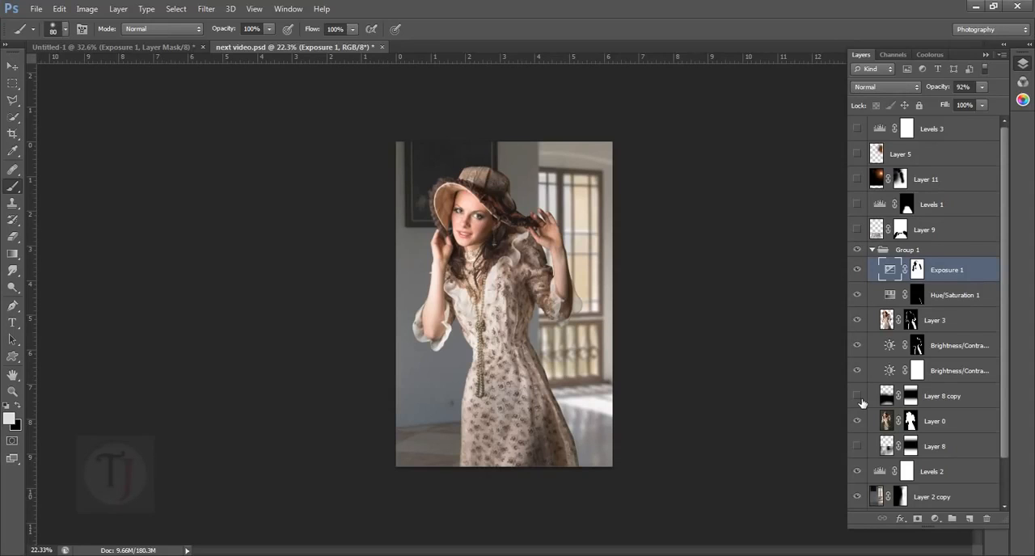
- Preview the fog in next video.psd by showing and hiding Layer 8 copy and Layer 8
{"action": "scroll", "coordinate": [862, 405], "scroll_direction": "down", "scroll_amount": 2}
{"action": "scroll", "coordinate": [863, 404], "scroll_direction": "up", "scroll_amount": 2}
{"action": "left_click", "coordinate": [858, 396]}
{"action": "scroll", "coordinate": [858, 398], "scroll_direction": "down", "scroll_amount": 2}
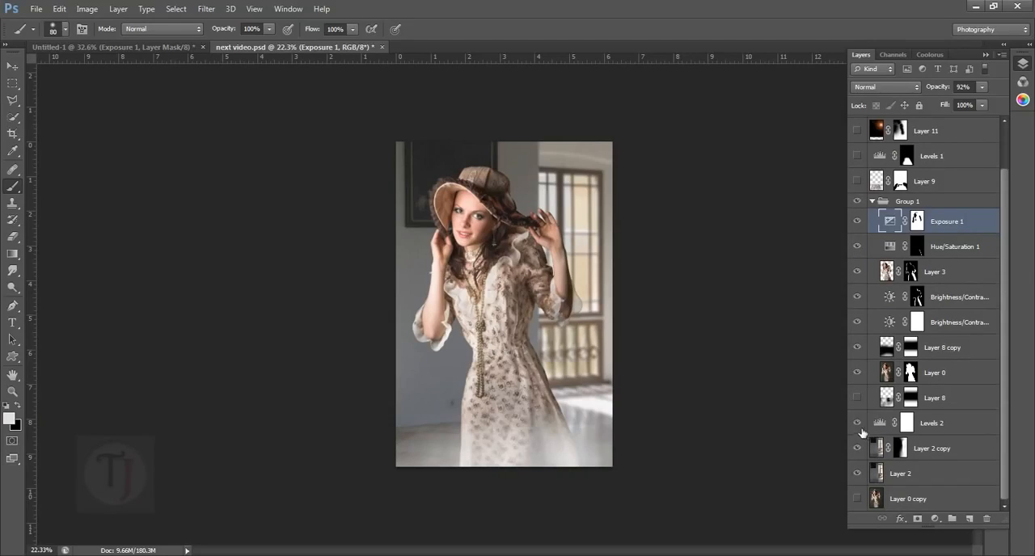
{"action": "left_click", "coordinate": [860, 402]}
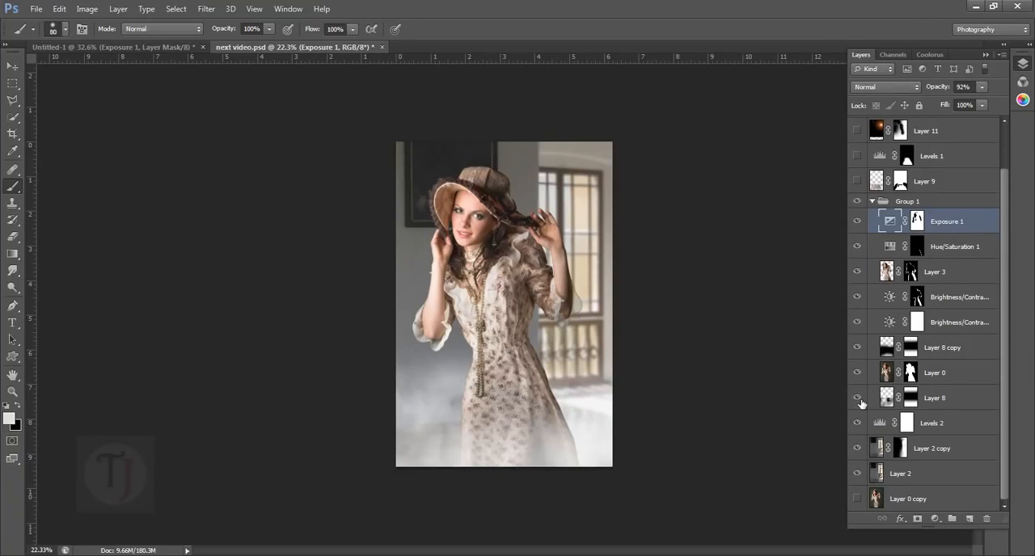
{"action": "left_click", "coordinate": [859, 399]}
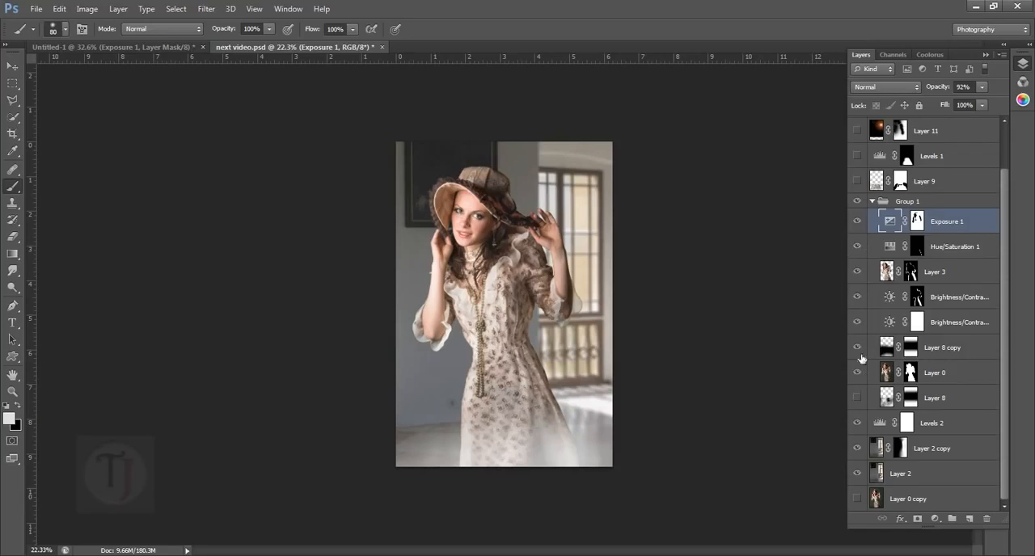
{"action": "left_click", "coordinate": [857, 347]}
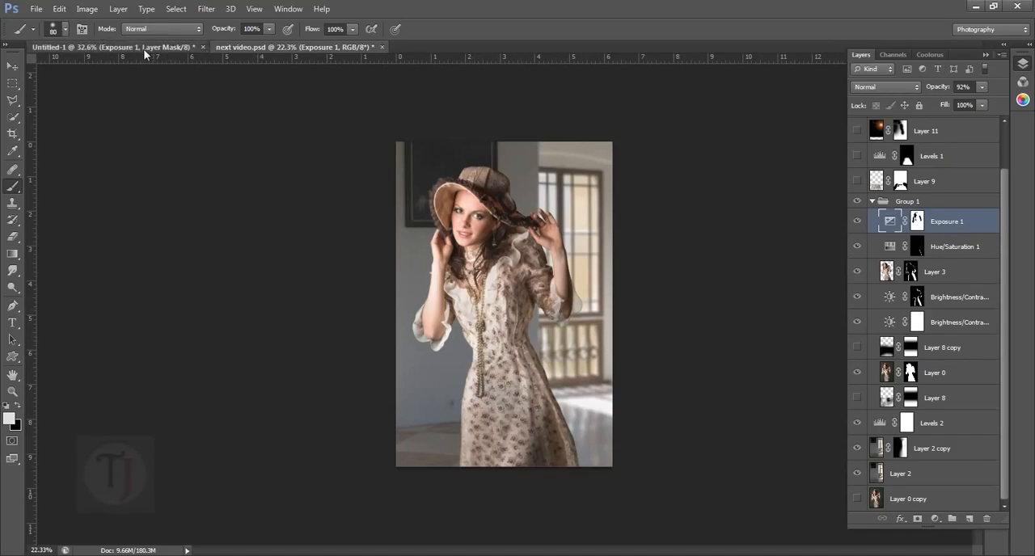
- Switch to Untitled-1, rename the cut-out figure's Layer 2 as model, and toggle its visibility to check it
{"action": "left_click", "coordinate": [114, 47]}
{"action": "scroll", "coordinate": [672, 306], "scroll_direction": "down", "scroll_amount": 4}
{"action": "scroll", "coordinate": [672, 306], "scroll_direction": "up", "scroll_amount": 2}
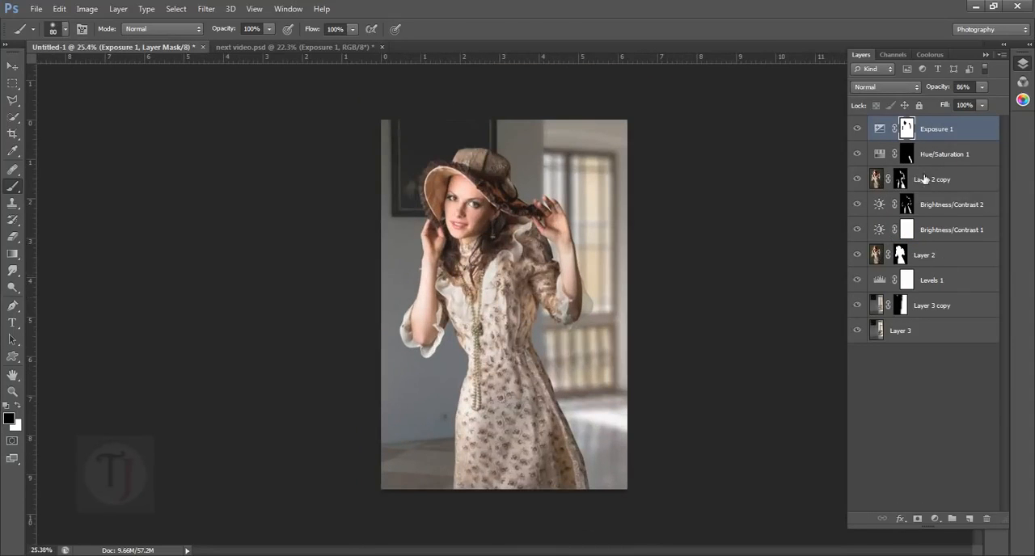
{"action": "left_click", "coordinate": [946, 184]}
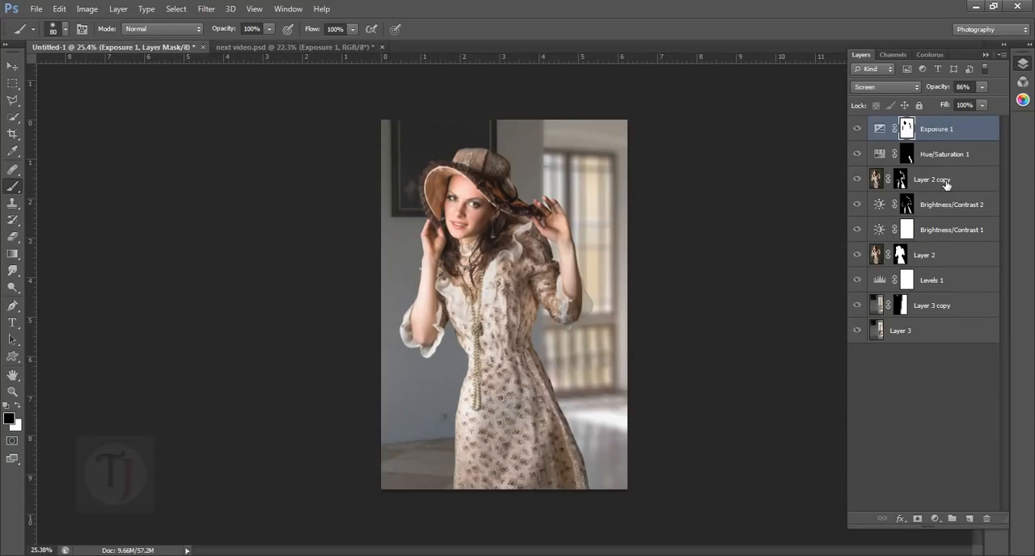
{"action": "left_click", "coordinate": [929, 256]}
{"action": "double_click", "coordinate": [938, 261]}
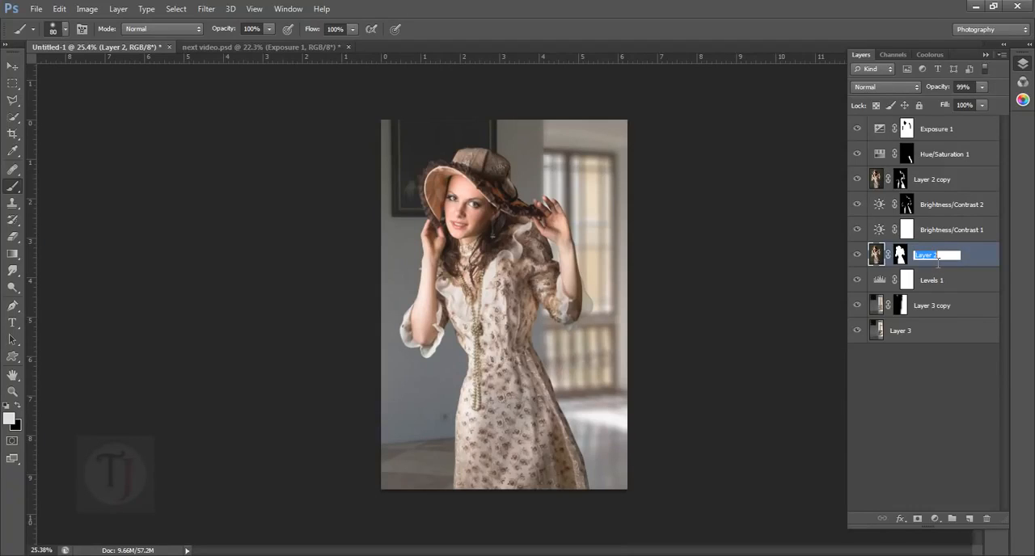
{"action": "type", "text": "model"}
{"action": "left_click", "coordinate": [988, 256]}
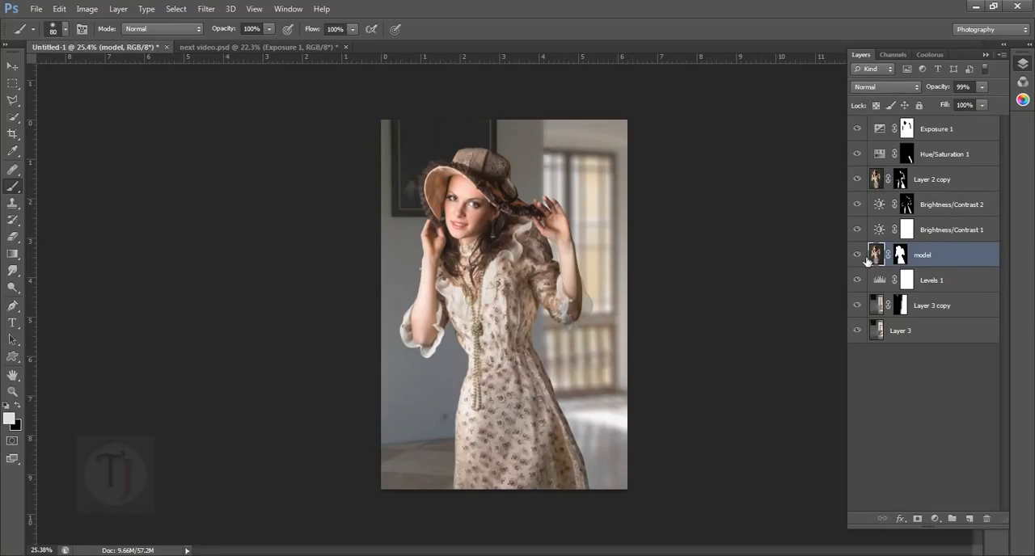
{"action": "left_click", "coordinate": [858, 255]}
{"action": "left_click", "coordinate": [858, 254]}
{"action": "key", "text": "ctrl+j"}
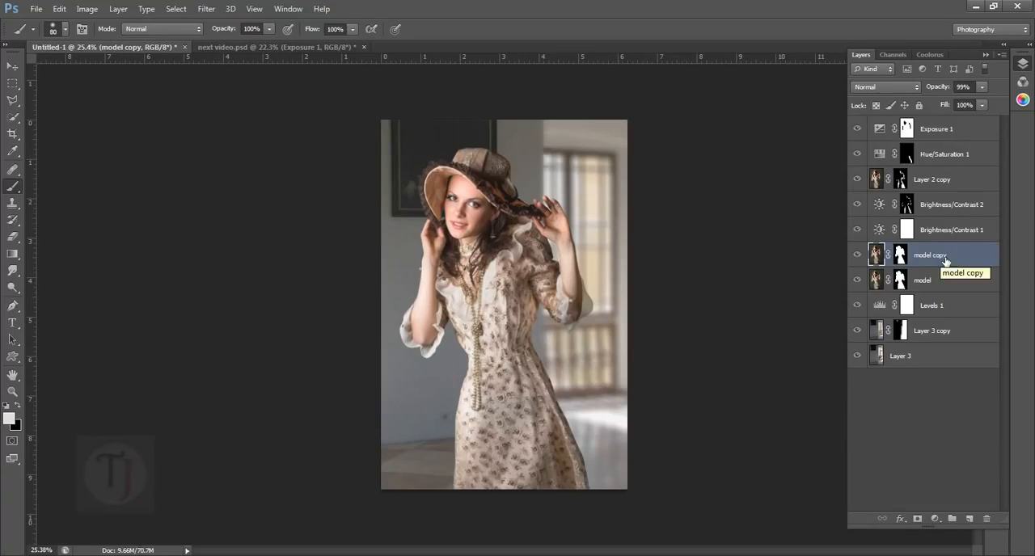
{"action": "left_click_drag", "start_coordinate": [951, 257], "coordinate": [914, 133]}
{"action": "left_click", "coordinate": [901, 133]}
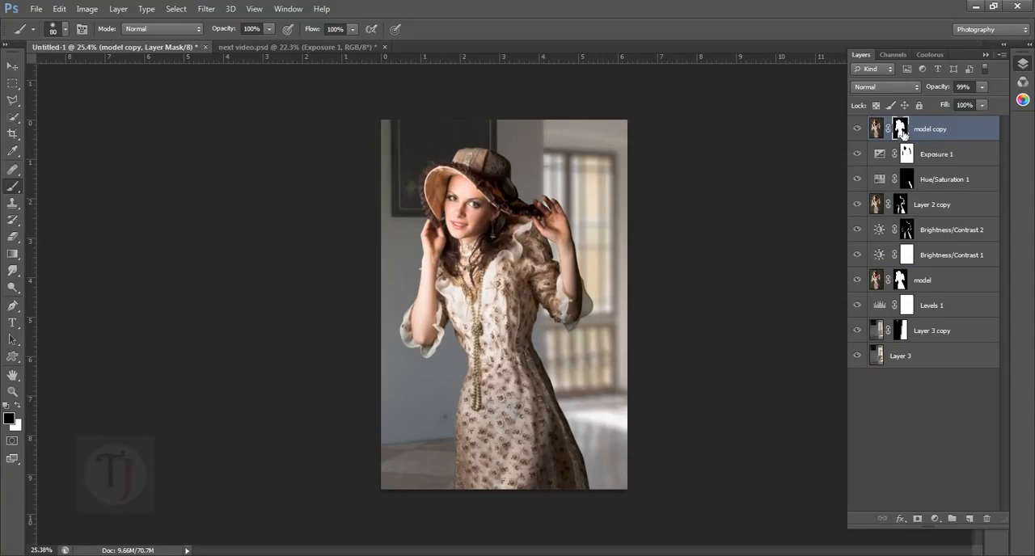
{"action": "key", "text": "Delete"}
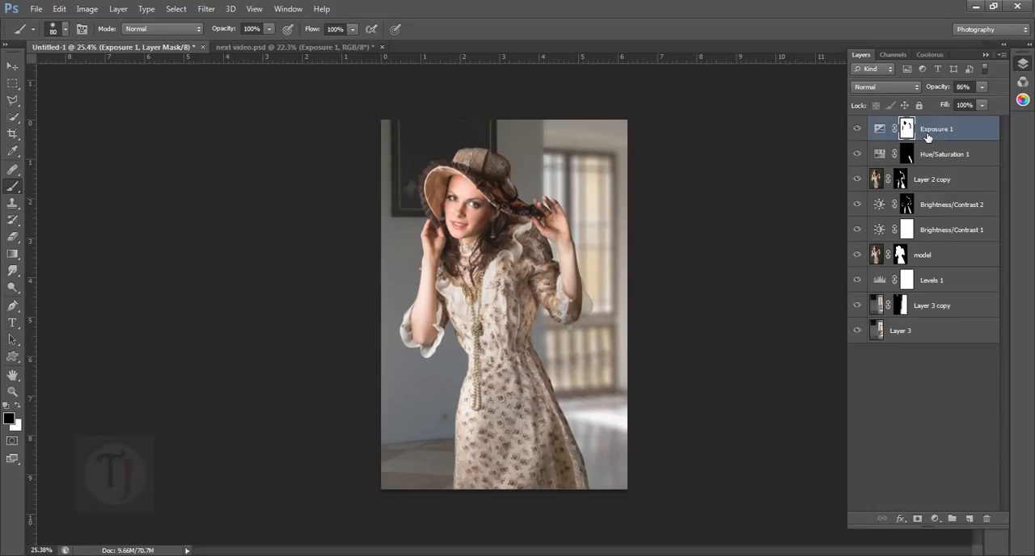
- Hide the background layers Layer 3 and Layer 3 copy, leaving the model isolated on transparency
{"action": "left_click", "coordinate": [859, 130]}
{"action": "left_click", "coordinate": [878, 255]}
{"action": "left_click", "coordinate": [858, 257]}
{"action": "left_click", "coordinate": [858, 256]}
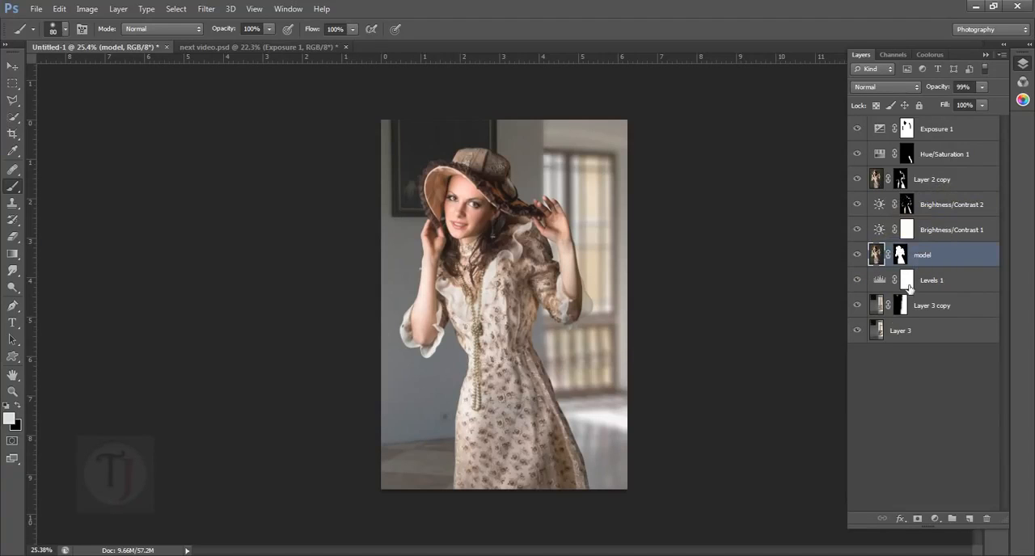
{"action": "left_click", "coordinate": [858, 340]}
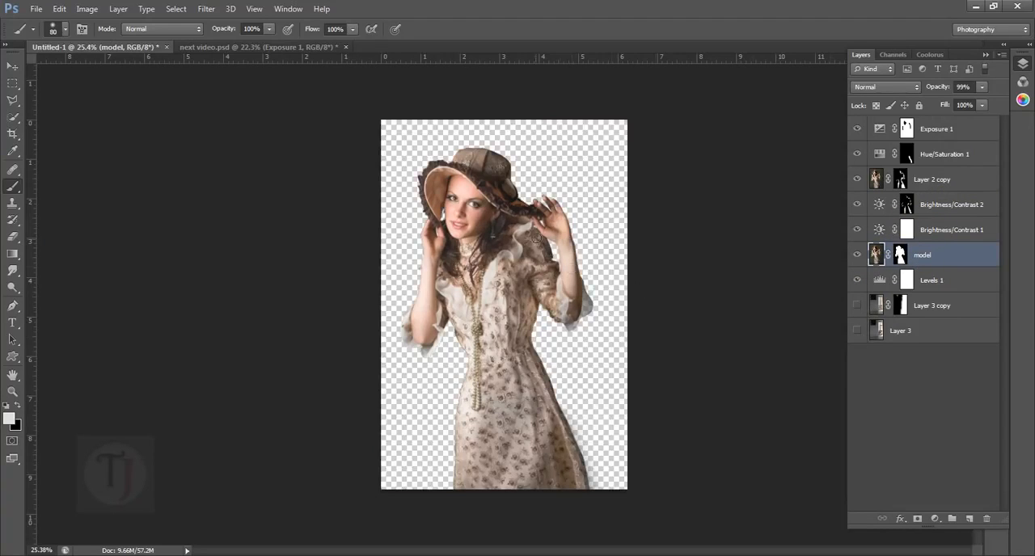
- Add a new layer above Exposure 1 and stamp all visible layers into it
{"action": "left_click", "coordinate": [956, 130]}
{"action": "left_click", "coordinate": [971, 520]}
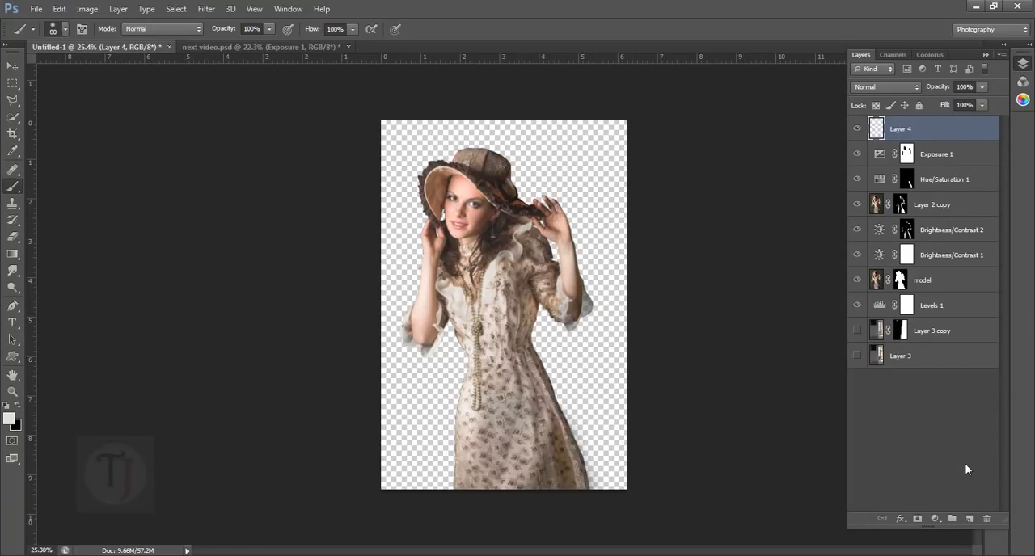
{"action": "key", "text": "ctrl+shift+alt+e"}
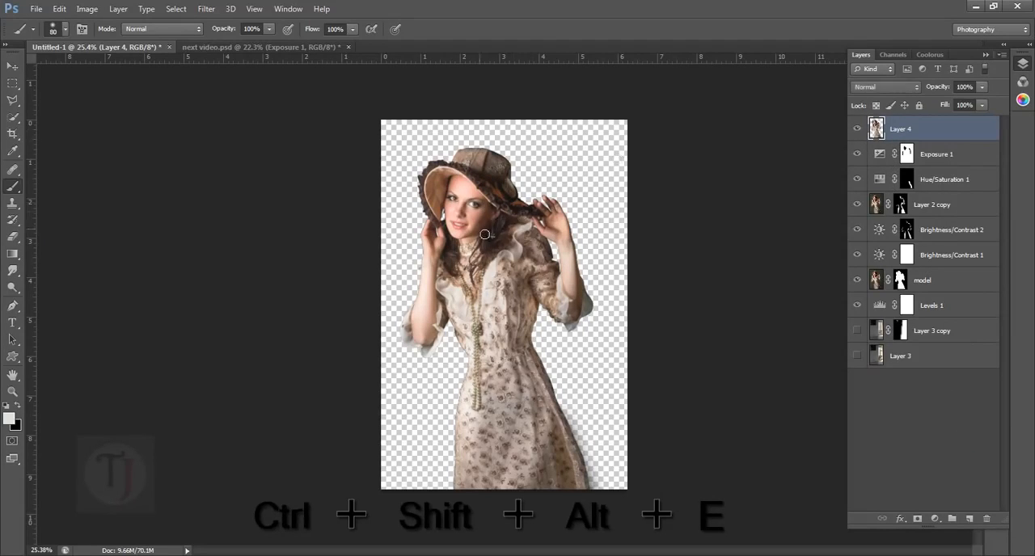
{"action": "left_click", "coordinate": [10, 70]}
{"action": "left_click_drag", "start_coordinate": [546, 326], "coordinate": [480, 326]}
{"action": "key", "text": "ctrl+z"}
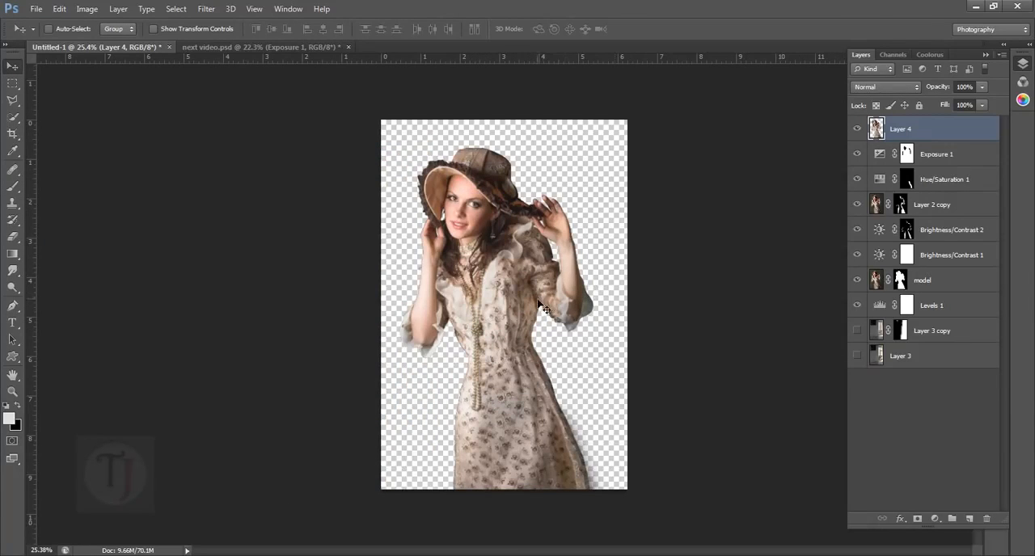
{"action": "left_click_drag", "start_coordinate": [540, 306], "coordinate": [693, 320]}
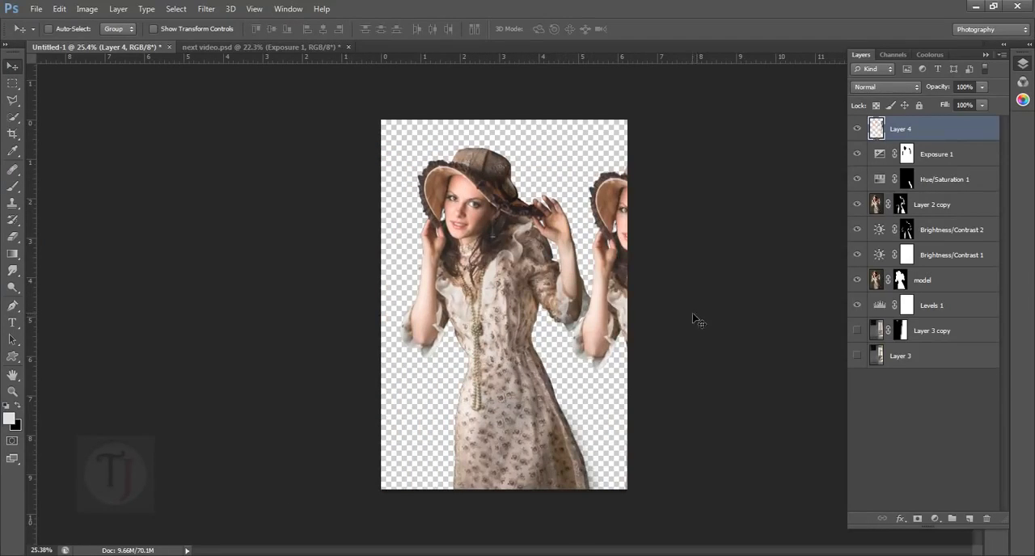
{"action": "key", "text": "ctrl+z"}
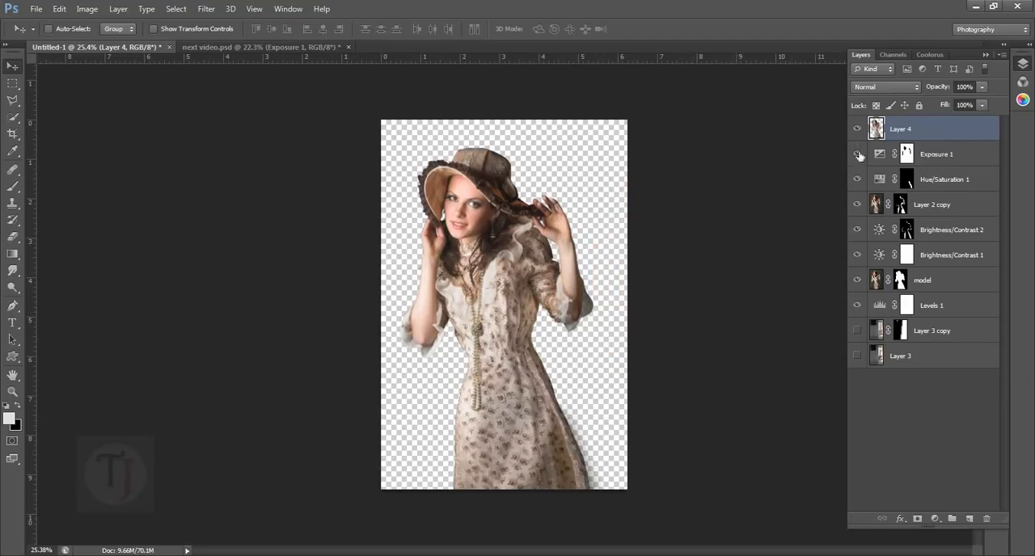
- Show Layer 3 and Layer 3 copy again and add a black mask to Layer 4, with the Brush tool active
{"action": "left_click", "coordinate": [858, 356]}
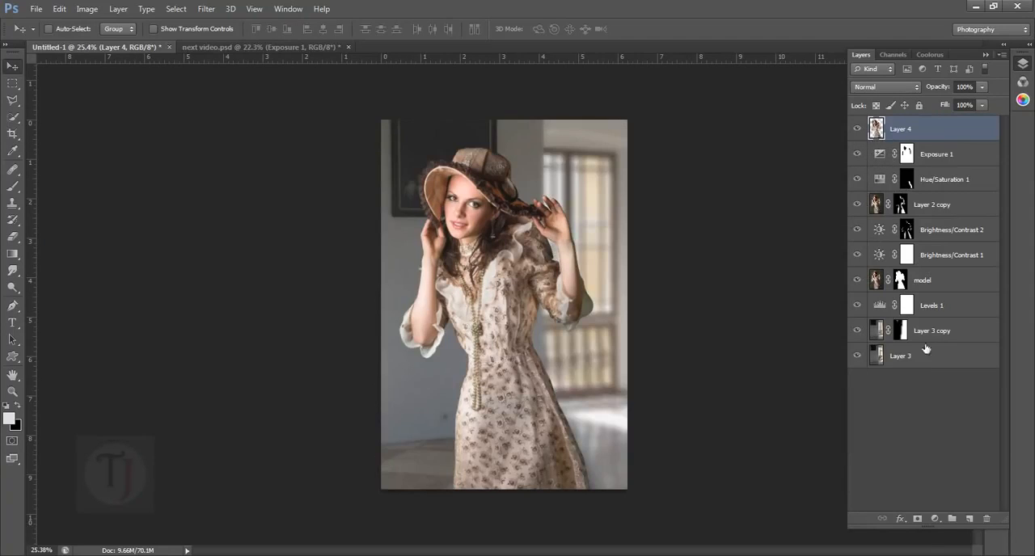
{"action": "left_click", "coordinate": [919, 520], "text": "alt"}
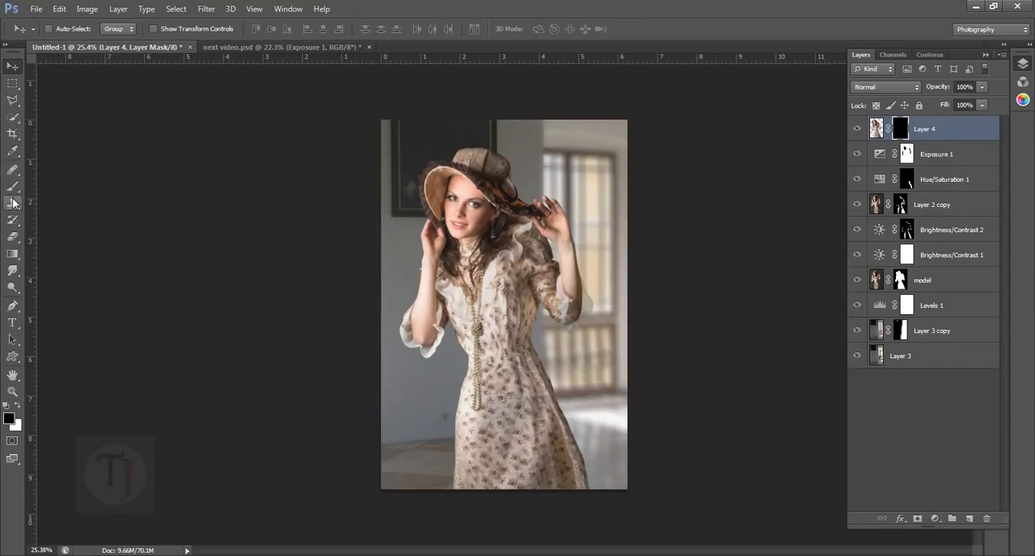
{"action": "left_click_drag", "start_coordinate": [12, 186], "coordinate": [58, 192]}
{"action": "left_click", "coordinate": [62, 192]}
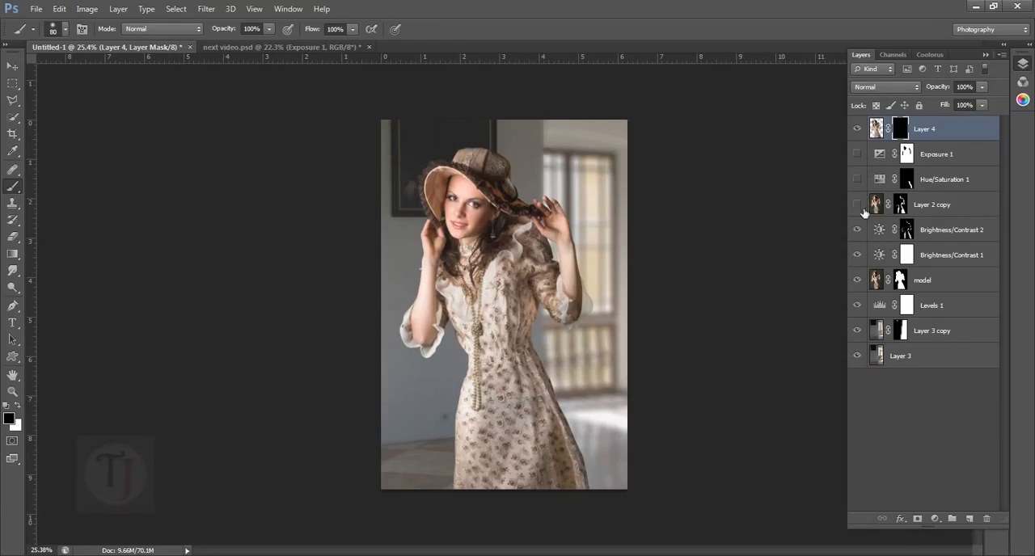
- Hide the layers from Exposure 1 to Levels 1 and paint the lower dress white on the Layer 4 mask with a 1400 px brush
{"action": "left_click", "coordinate": [860, 304]}
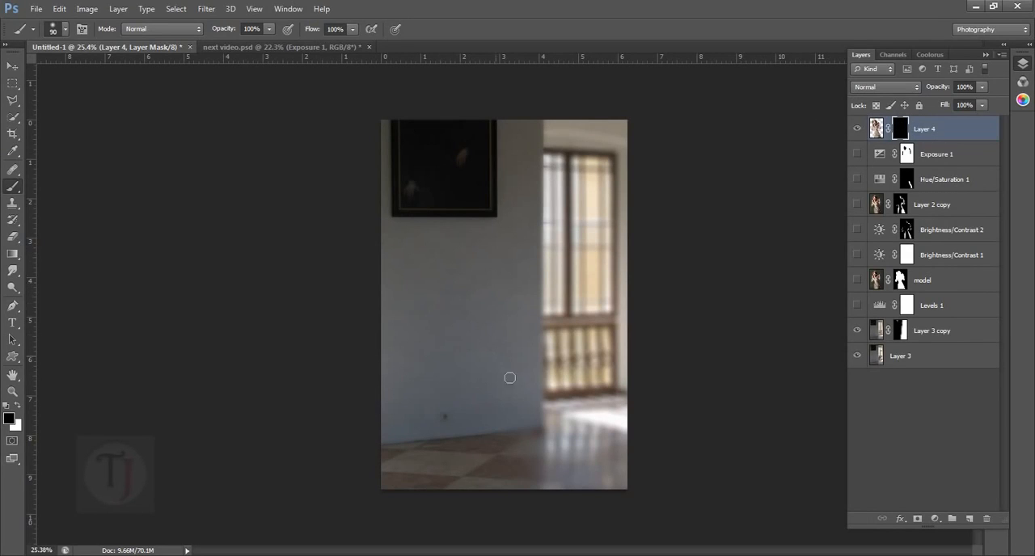
{"action": "key", "text": "bracketright"}
{"action": "key", "text": "bracketright"}
{"action": "key", "text": "bracketright"}
{"action": "key", "text": "bracketright"}
{"action": "key", "text": "bracketright"}
{"action": "key", "text": "bracketright"}
{"action": "key", "text": "bracketright"}
{"action": "key", "text": "bracketright"}
{"action": "key", "text": "bracketright"}
{"action": "key", "text": "bracketright"}
{"action": "key", "text": "bracketright"}
{"action": "key", "text": "bracketright"}
{"action": "key", "text": "bracketright"}
{"action": "key", "text": "bracketright"}
{"action": "key", "text": "bracketright"}
{"action": "key", "text": "bracketright"}
{"action": "key", "text": "bracketright"}
{"action": "key", "text": "bracketright"}
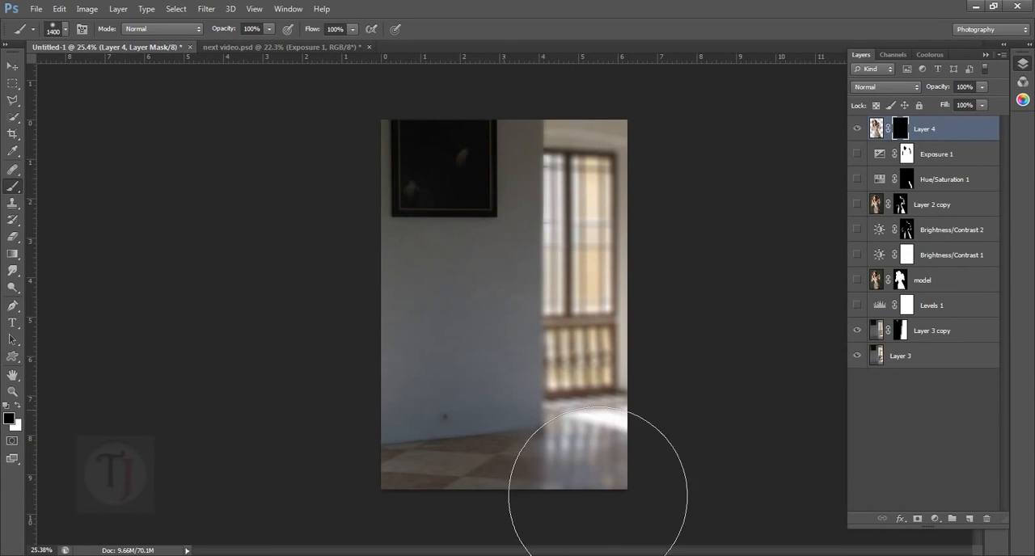
{"action": "left_click", "coordinate": [878, 130]}
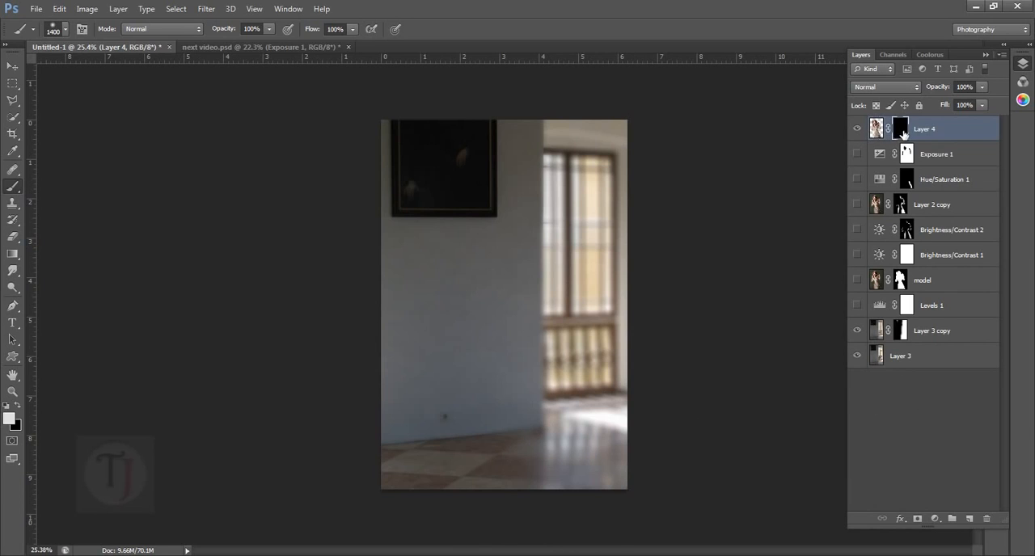
{"action": "left_click", "coordinate": [901, 130]}
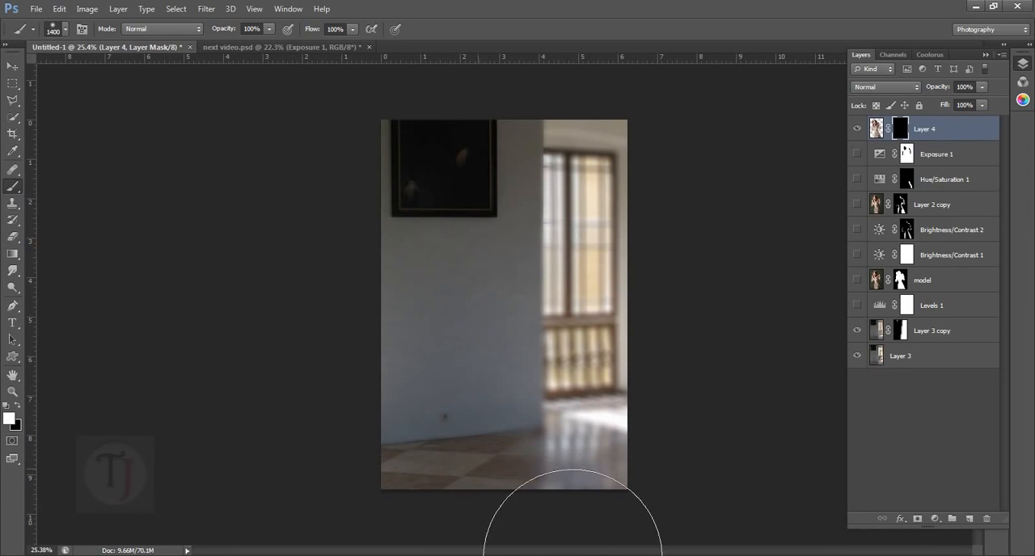
{"action": "left_click_drag", "start_coordinate": [572, 555], "coordinate": [598, 547]}
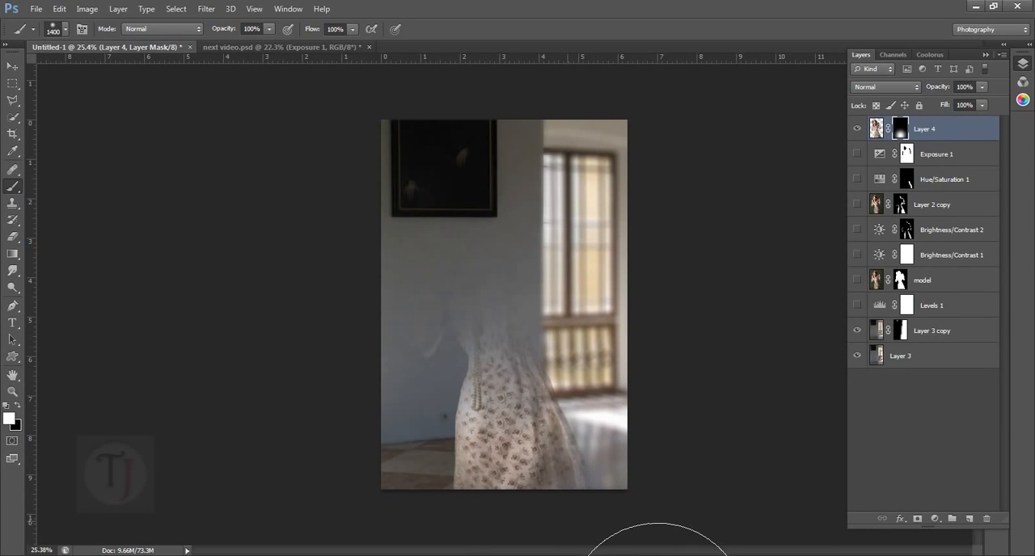
{"action": "left_click", "coordinate": [567, 523]}
{"action": "left_click", "coordinate": [504, 500]}
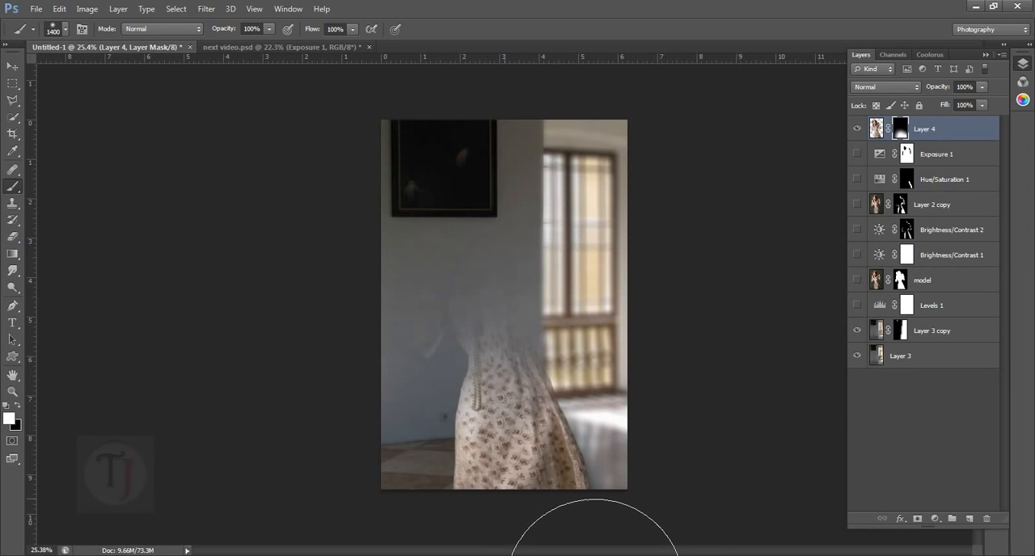
- With a 300 px brush, paint white across the waist on the Layer 4 mask and black over the area above the hips
{"action": "key", "text": "bracketleft"}
{"action": "key", "text": "bracketleft"}
{"action": "key", "text": "bracketleft"}
{"action": "key", "text": "bracketleft"}
{"action": "key", "text": "bracketleft"}
{"action": "key", "text": "bracketleft"}
{"action": "key", "text": "bracketleft"}
{"action": "key", "text": "bracketleft"}
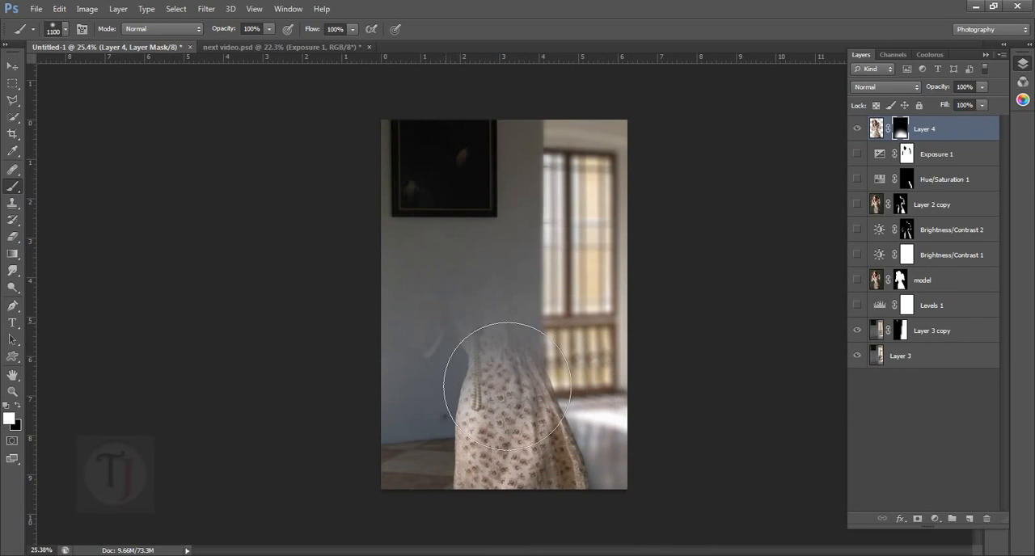
{"action": "key", "text": "bracketleft"}
{"action": "key", "text": "bracketleft"}
{"action": "key", "text": "bracketleft"}
{"action": "left_click_drag", "start_coordinate": [444, 363], "coordinate": [560, 356]}
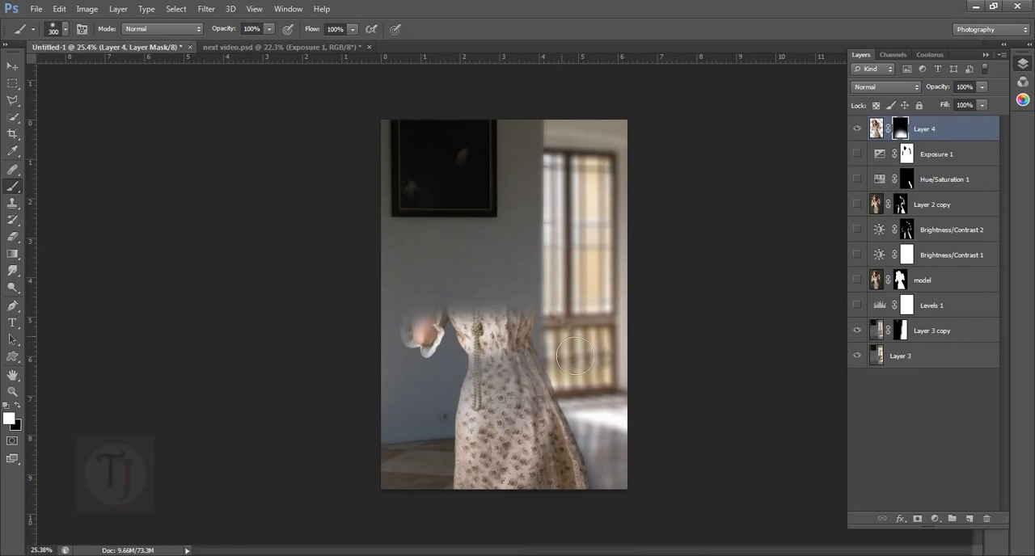
{"action": "key", "text": "x"}
{"action": "mouse_move", "coordinate": [453, 354]}
{"action": "left_mouse_down"}
{"action": "mouse_move", "coordinate": [489, 355]}
{"action": "mouse_move", "coordinate": [414, 351]}
{"action": "mouse_move", "coordinate": [574, 358]}
{"action": "mouse_move", "coordinate": [443, 372]}
{"action": "mouse_move", "coordinate": [577, 372]}
{"action": "left_mouse_up"}
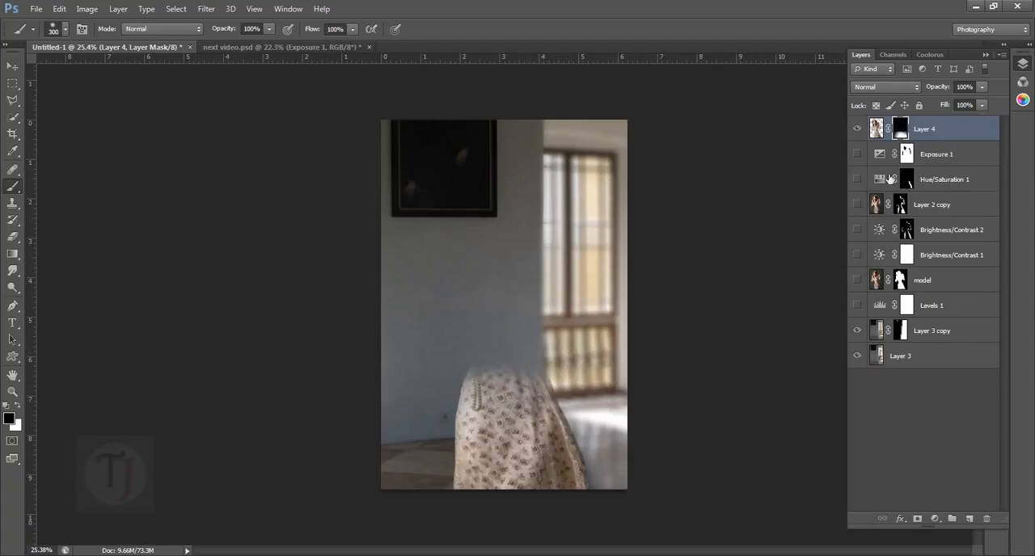
- Show the hidden layers from Exposure 1 to Levels 1 and compare the composite with and without Layer 4, examining the skirt closely
{"action": "left_click_drag", "start_coordinate": [867, 159], "coordinate": [872, 237]}
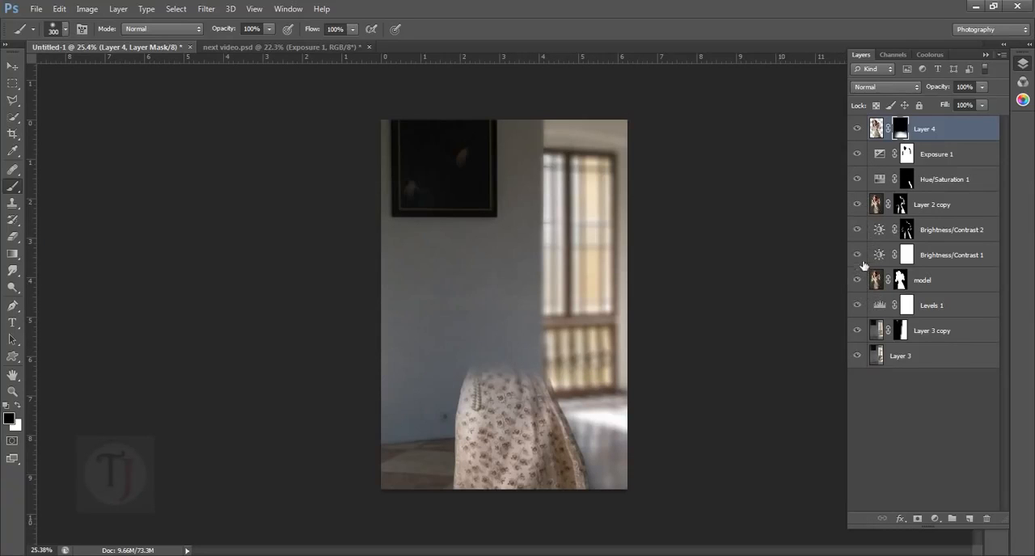
{"action": "left_click", "coordinate": [858, 128]}
{"action": "left_click", "coordinate": [860, 132]}
{"action": "left_click", "coordinate": [860, 132]}
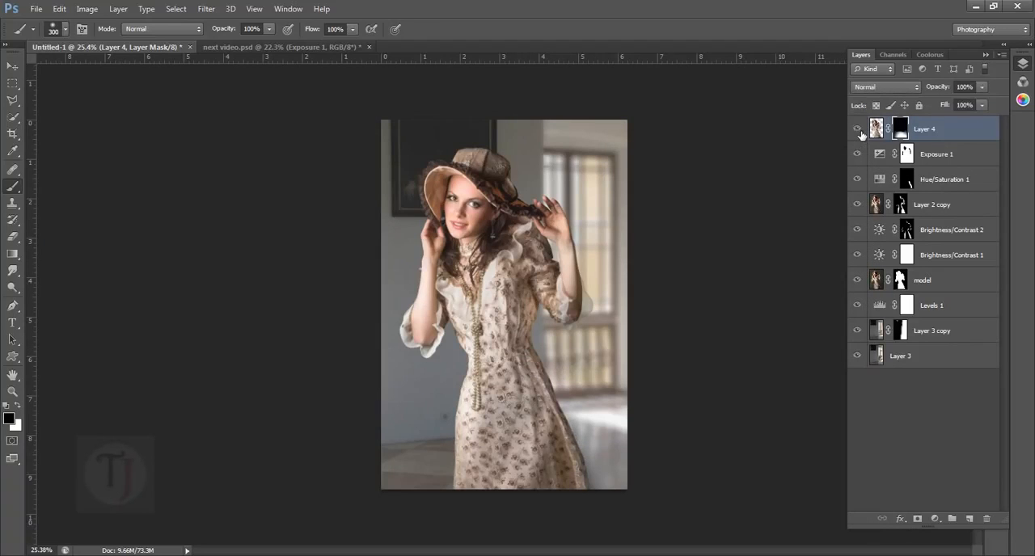
{"action": "scroll", "coordinate": [663, 482], "scroll_direction": "up", "scroll_amount": 5}
{"action": "scroll", "coordinate": [593, 479], "scroll_direction": "up", "scroll_amount": 3}
{"action": "left_click_drag", "start_coordinate": [592, 480], "coordinate": [537, 301]}
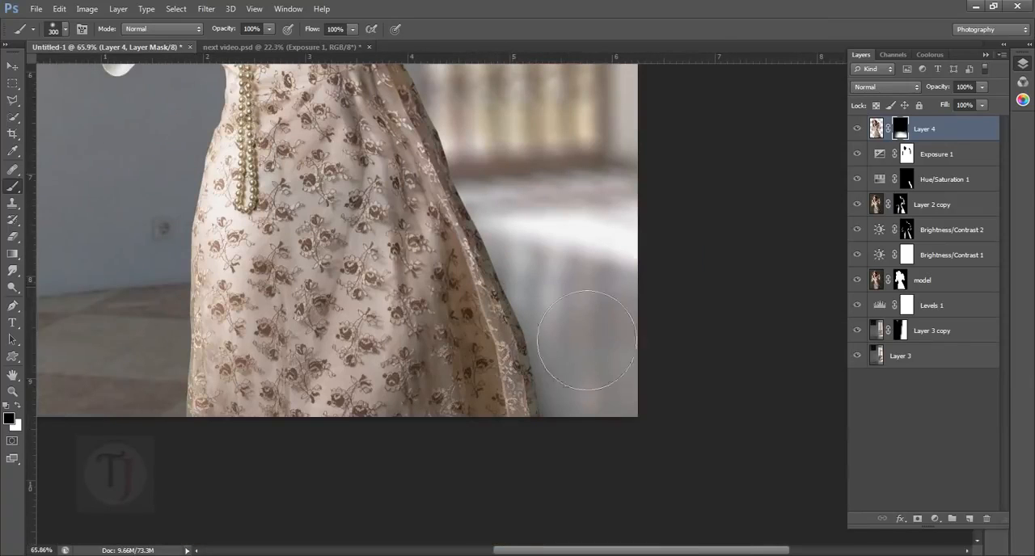
{"action": "key", "text": "x"}
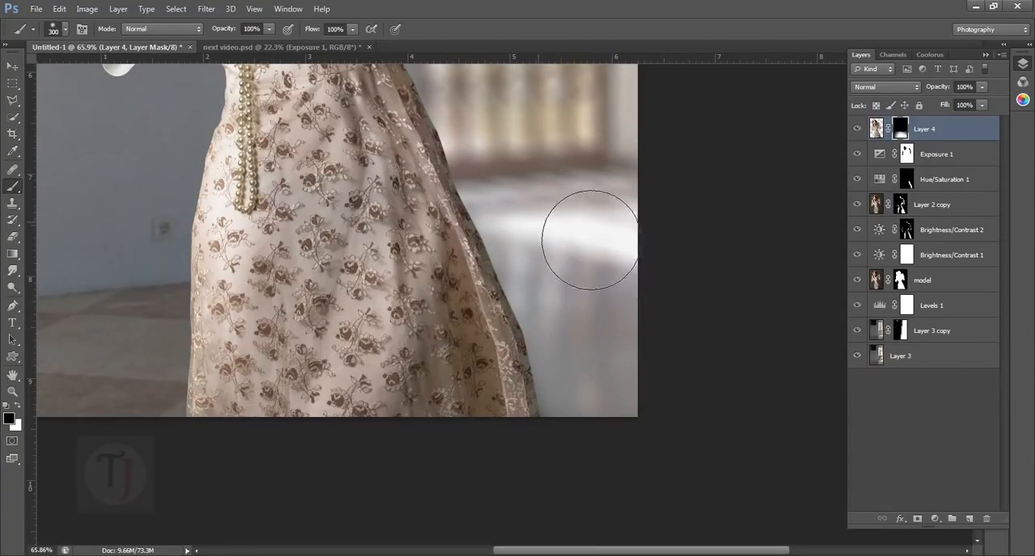
{"action": "scroll", "coordinate": [635, 266], "scroll_direction": "down", "scroll_amount": 3}
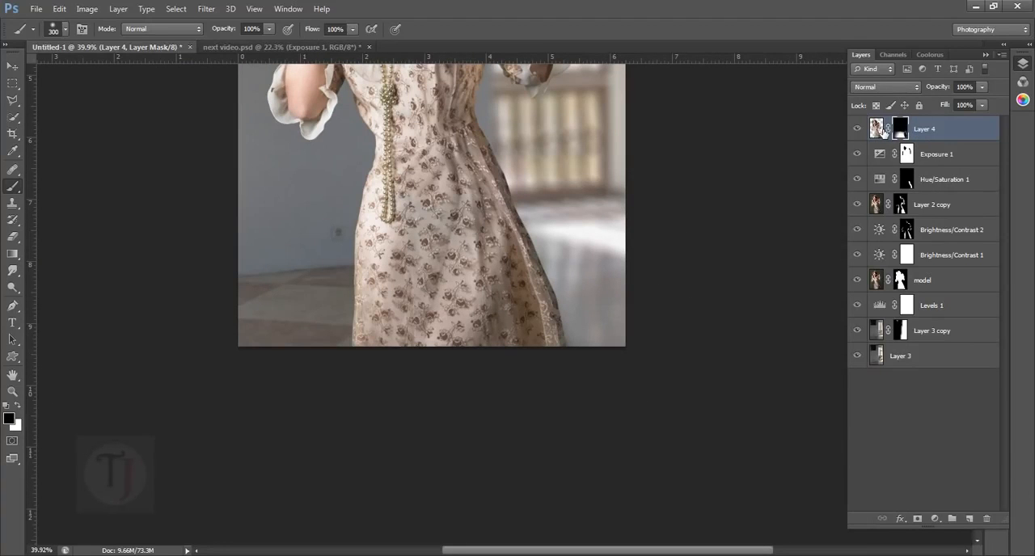
- Free-transform the Layer 4 image instead of its mask, widening it to about 116.89% so the lower dress flares out
{"action": "left_click", "coordinate": [882, 132]}
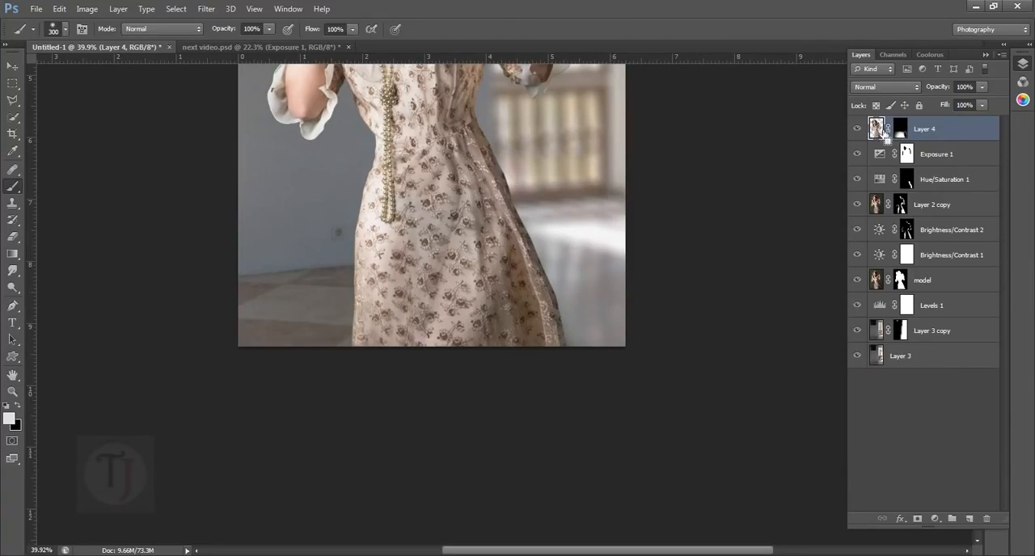
{"action": "key", "text": "ctrl+t"}
{"action": "scroll", "coordinate": [574, 375], "scroll_direction": "down", "scroll_amount": 2}
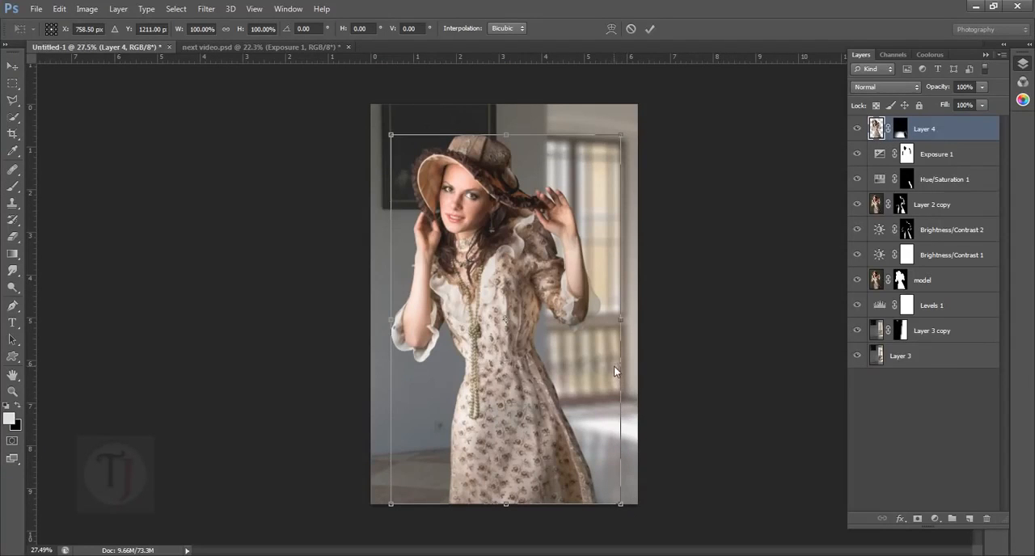
{"action": "key", "text": "alt+space"}
{"action": "key", "text": "Escape"}
{"action": "left_click_drag", "start_coordinate": [627, 326], "coordinate": [665, 326]}
{"action": "left_click_drag", "start_coordinate": [584, 445], "coordinate": [566, 446]}
{"action": "scroll", "coordinate": [567, 446], "scroll_direction": "up", "scroll_amount": 3}
{"action": "left_click_drag", "start_coordinate": [539, 484], "coordinate": [500, 390]}
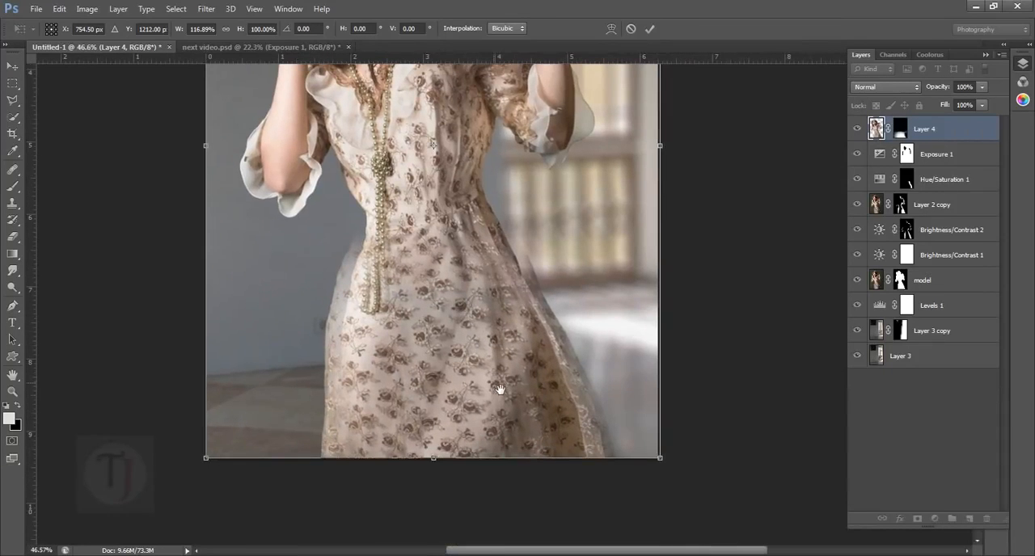
- Stretch the Layer 4 image downward to about 104.13% height and widen it to about 118.05%
{"action": "left_click_drag", "start_coordinate": [438, 463], "coordinate": [439, 490]}
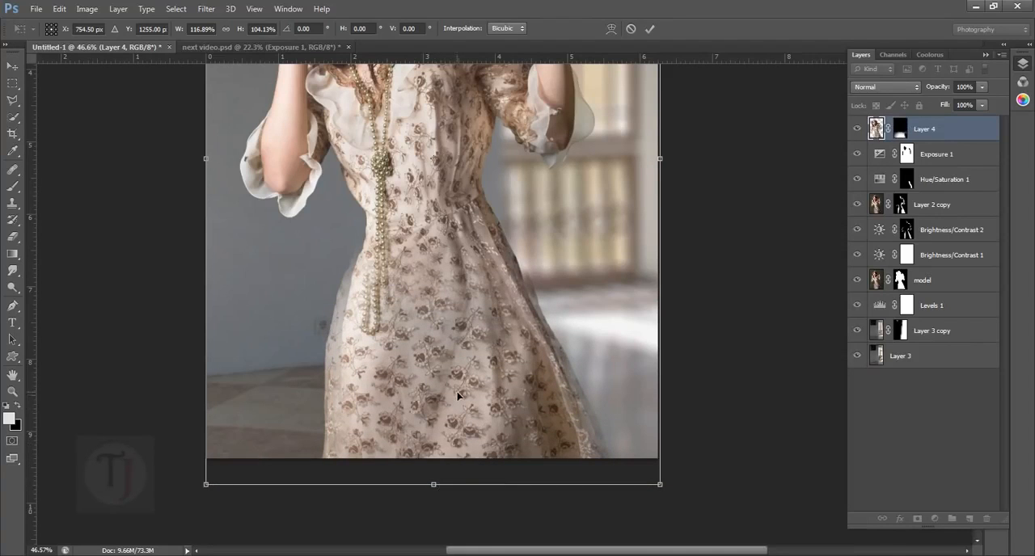
{"action": "left_click_drag", "start_coordinate": [457, 393], "coordinate": [458, 393]}
{"action": "left_click_drag", "start_coordinate": [668, 169], "coordinate": [672, 169]}
{"action": "left_click_drag", "start_coordinate": [475, 346], "coordinate": [477, 348]}
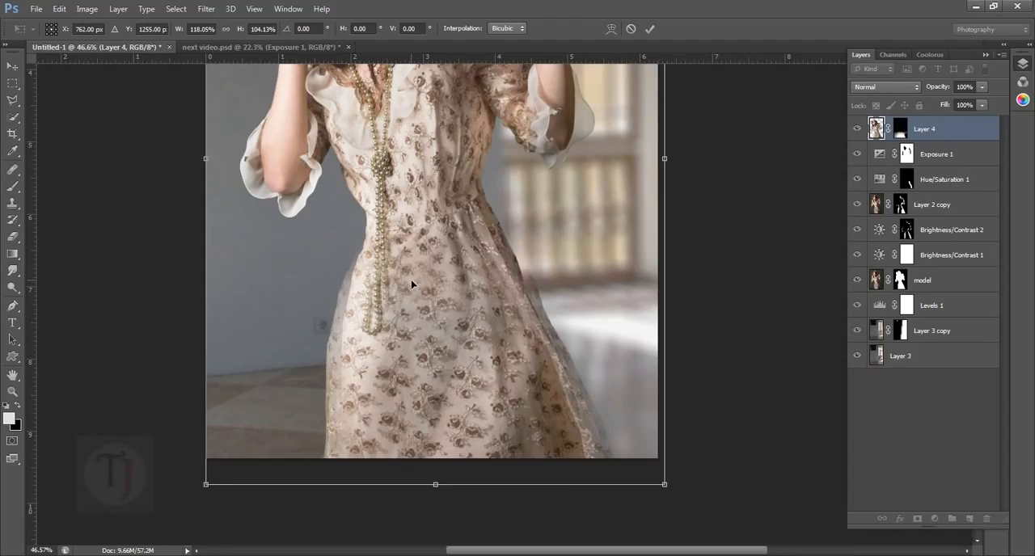
- Warp the Layer 4 image slightly around both hips and the hem to align it with the dress, and apply the transformation
{"action": "right_click", "coordinate": [411, 283]}
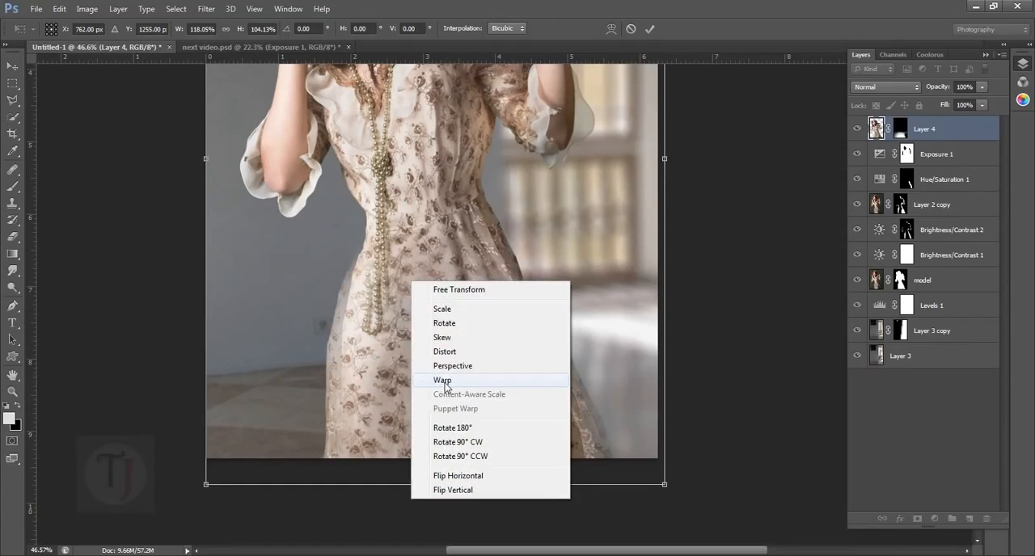
{"action": "left_click", "coordinate": [443, 380]}
{"action": "left_click_drag", "start_coordinate": [334, 321], "coordinate": [364, 272]}
{"action": "mouse_move", "coordinate": [586, 446]}
{"action": "left_mouse_down"}
{"action": "mouse_move", "coordinate": [602, 441]}
{"action": "mouse_move", "coordinate": [590, 436]}
{"action": "left_mouse_up"}
{"action": "mouse_move", "coordinate": [527, 277]}
{"action": "left_mouse_down"}
{"action": "mouse_move", "coordinate": [516, 276]}
{"action": "mouse_move", "coordinate": [528, 276]}
{"action": "left_mouse_up"}
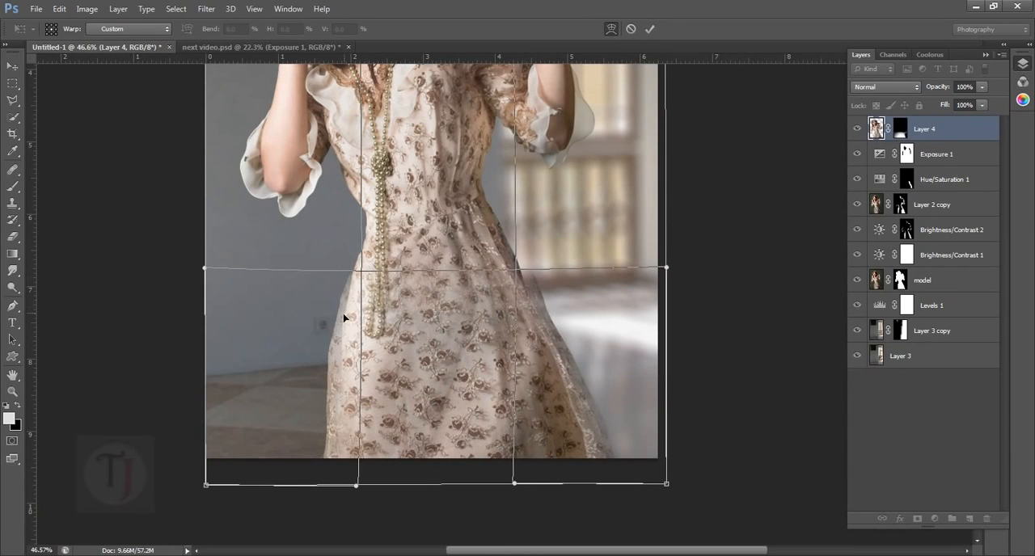
{"action": "left_click_drag", "start_coordinate": [345, 314], "coordinate": [344, 314]}
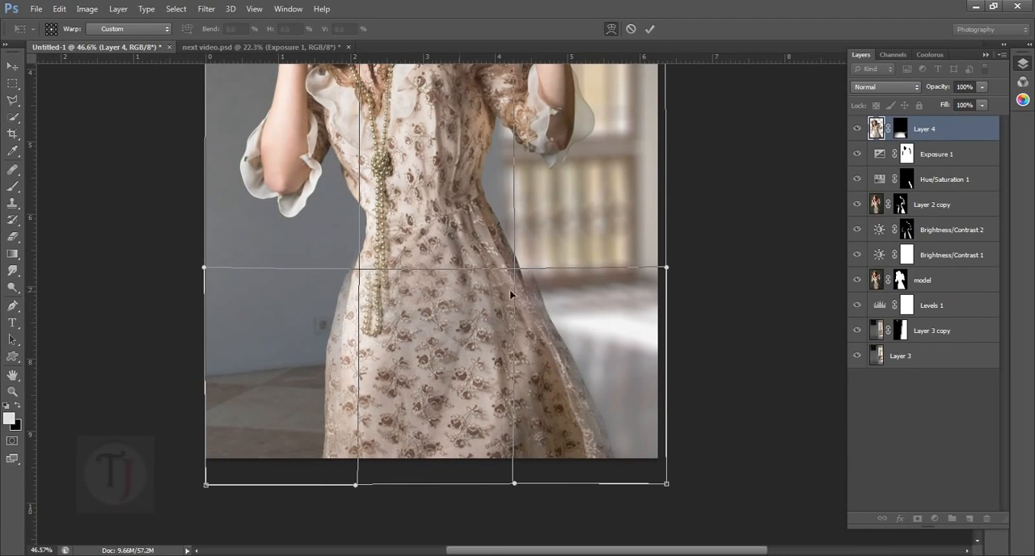
{"action": "left_click_drag", "start_coordinate": [534, 271], "coordinate": [532, 266]}
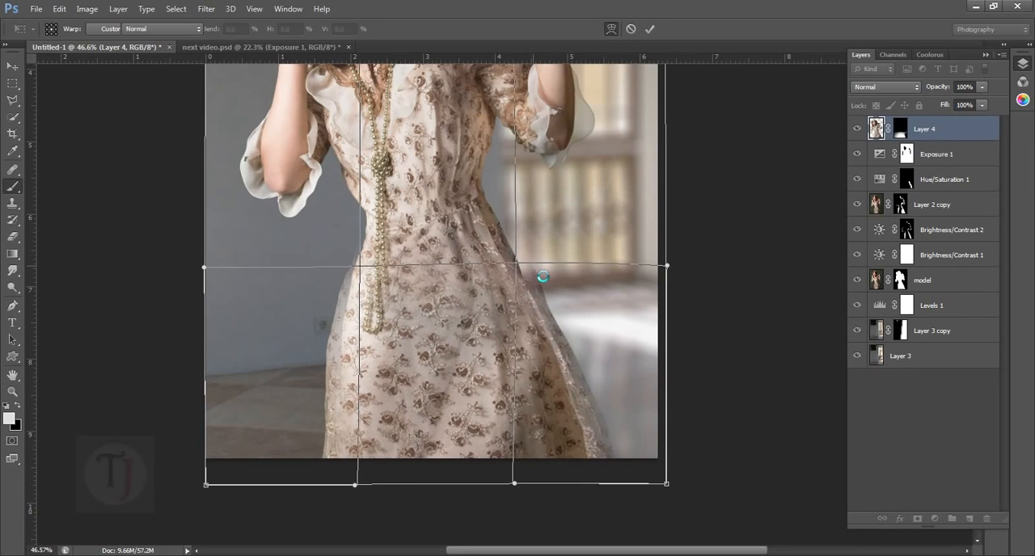
{"action": "key", "text": "Return"}
{"action": "scroll", "coordinate": [577, 300], "scroll_direction": "down", "scroll_amount": 5}
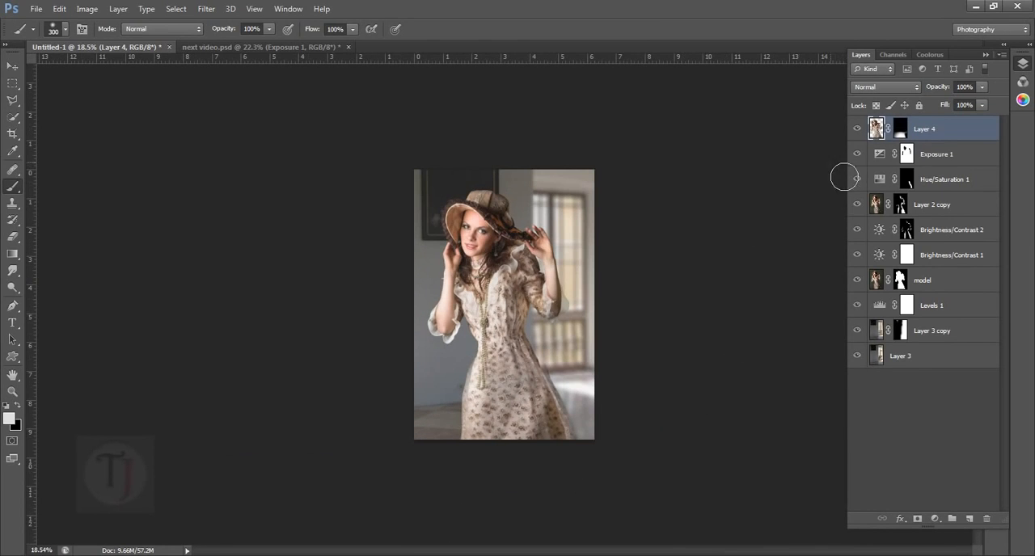
{"action": "left_click", "coordinate": [860, 135]}
{"action": "left_click", "coordinate": [860, 135]}
{"action": "scroll", "coordinate": [524, 403], "scroll_direction": "up", "scroll_amount": 6}
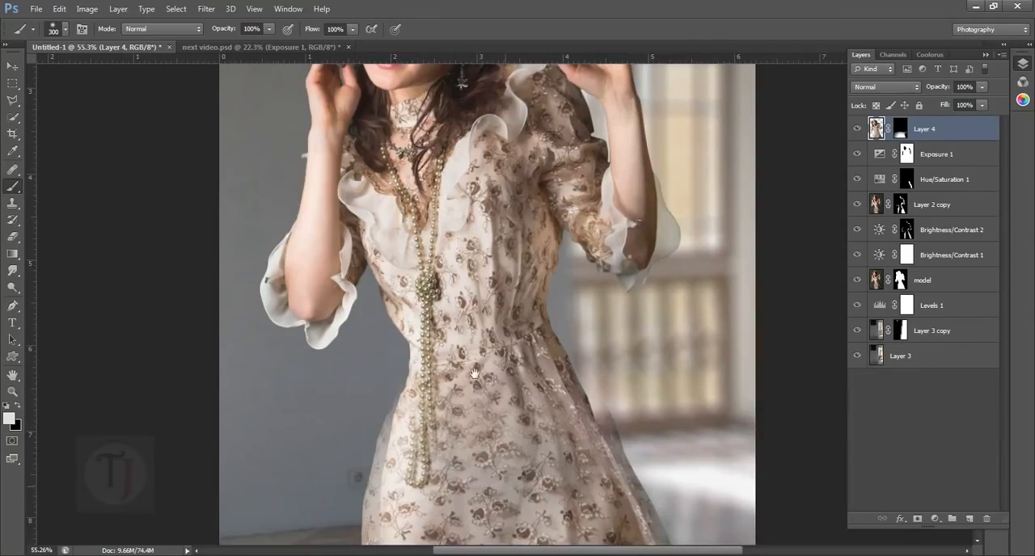
- Reduce the brush size to 50 px and raise its hardness slightly above 0% for work on the skirt edges
{"action": "left_click_drag", "start_coordinate": [462, 499], "coordinate": [406, 283]}
{"action": "scroll", "coordinate": [406, 283], "scroll_direction": "up", "scroll_amount": 2}
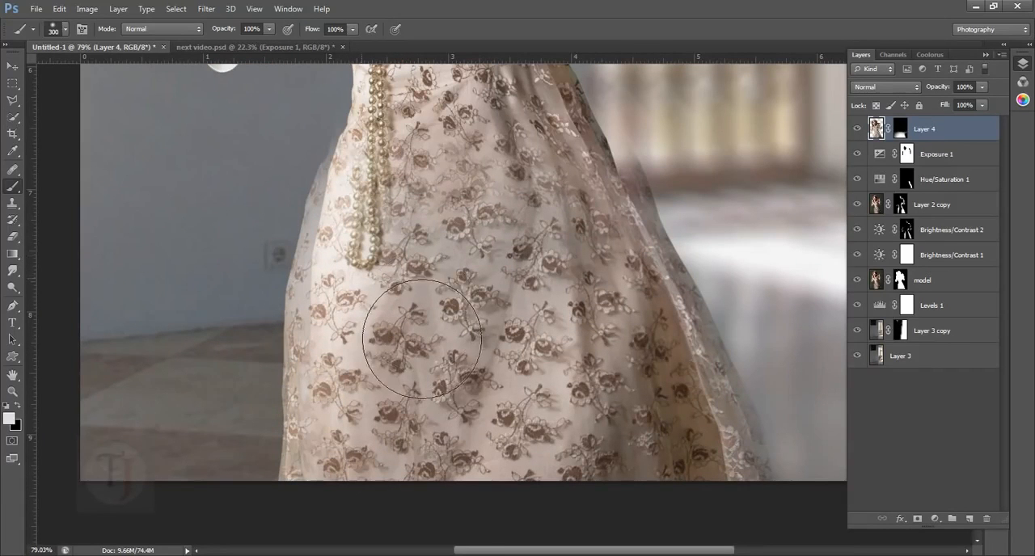
{"action": "key", "text": "bracketleft"}
{"action": "key", "text": "bracketleft"}
{"action": "key", "text": "bracketleft"}
{"action": "key", "text": "bracketleft"}
{"action": "key", "text": "bracketleft"}
{"action": "key", "text": "bracketleft"}
{"action": "key", "text": "bracketleft"}
{"action": "key", "text": "bracketleft"}
{"action": "key", "text": "bracketleft"}
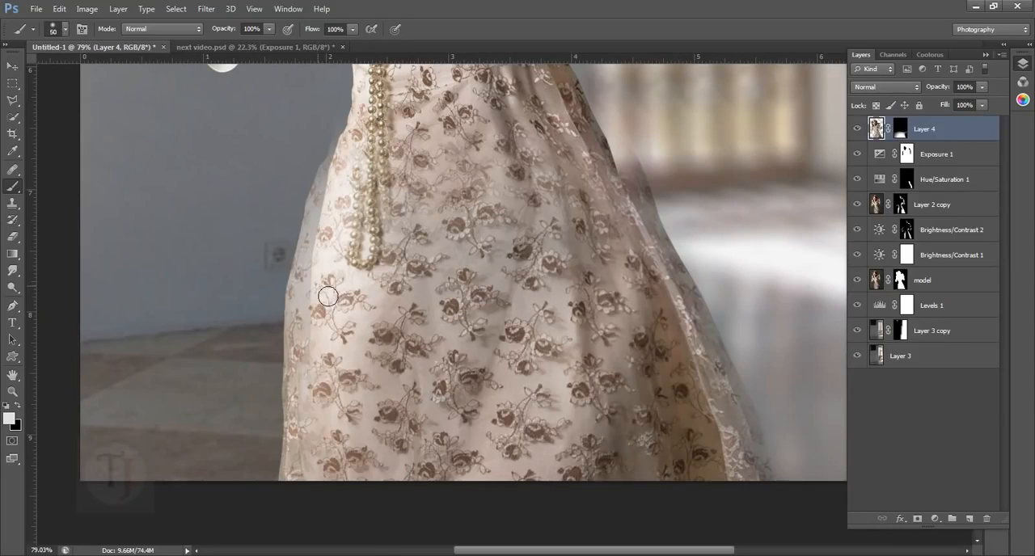
{"action": "right_click", "coordinate": [328, 279]}
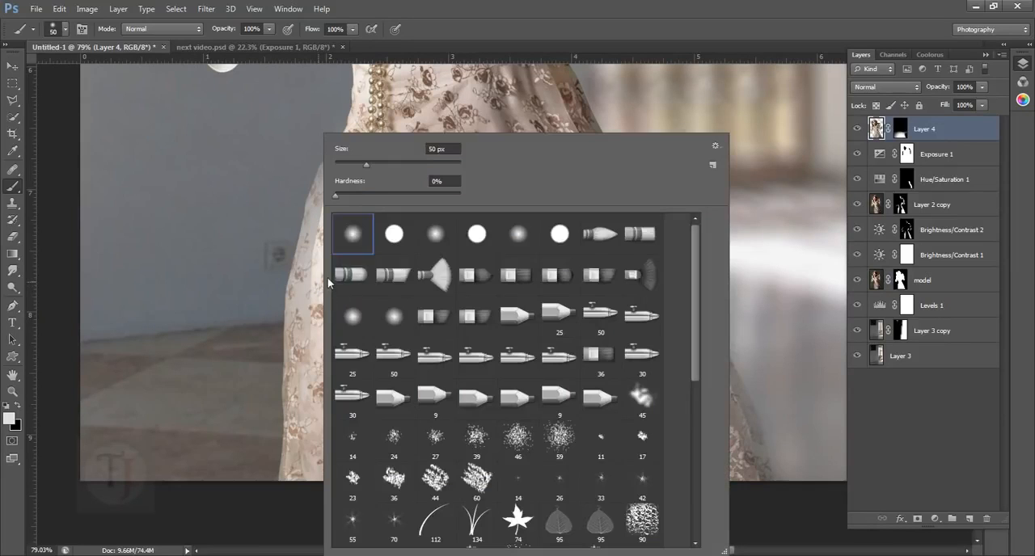
{"action": "left_click", "coordinate": [353, 194]}
{"action": "left_click", "coordinate": [320, 363]}
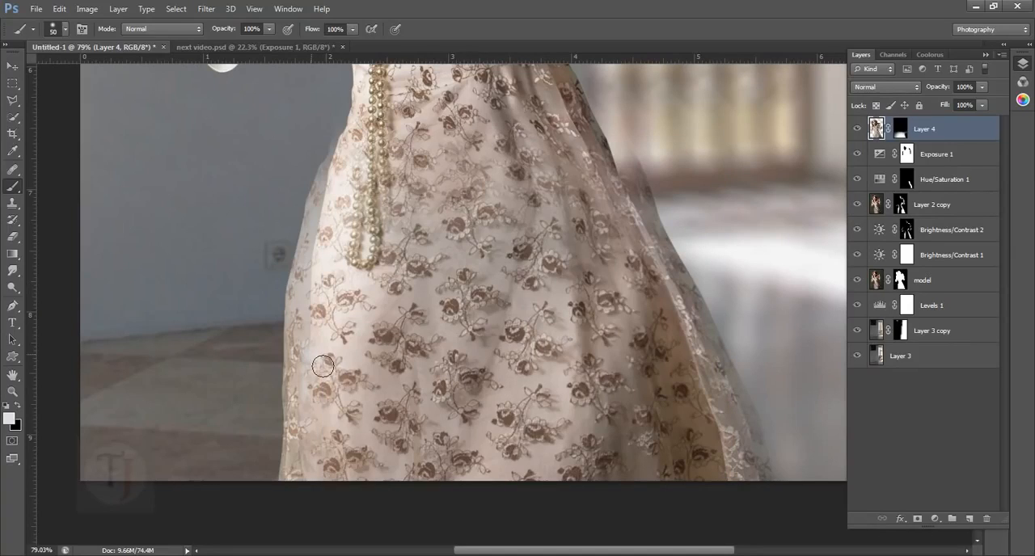
{"action": "left_click_drag", "start_coordinate": [302, 335], "coordinate": [304, 285]}
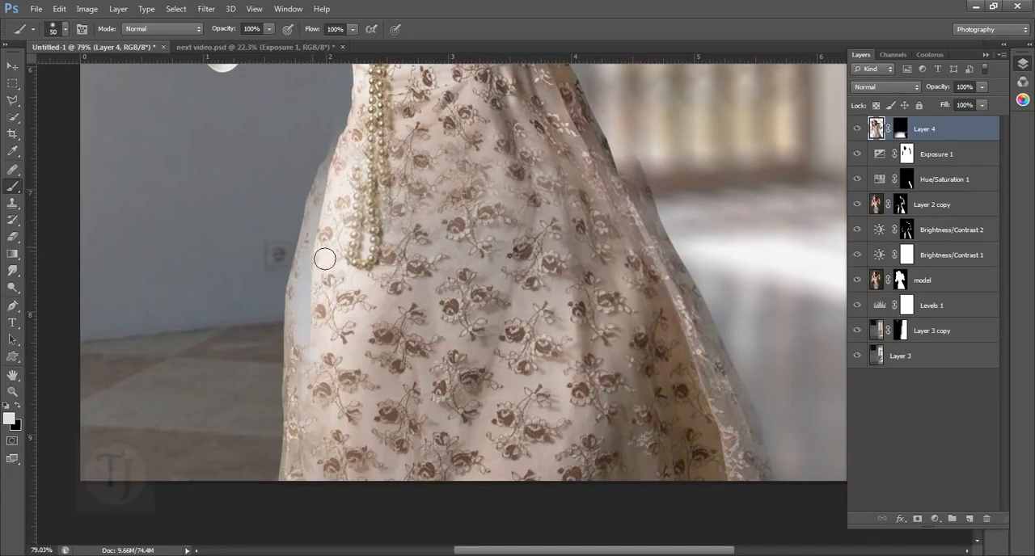
{"action": "key", "text": "ctrl+z"}
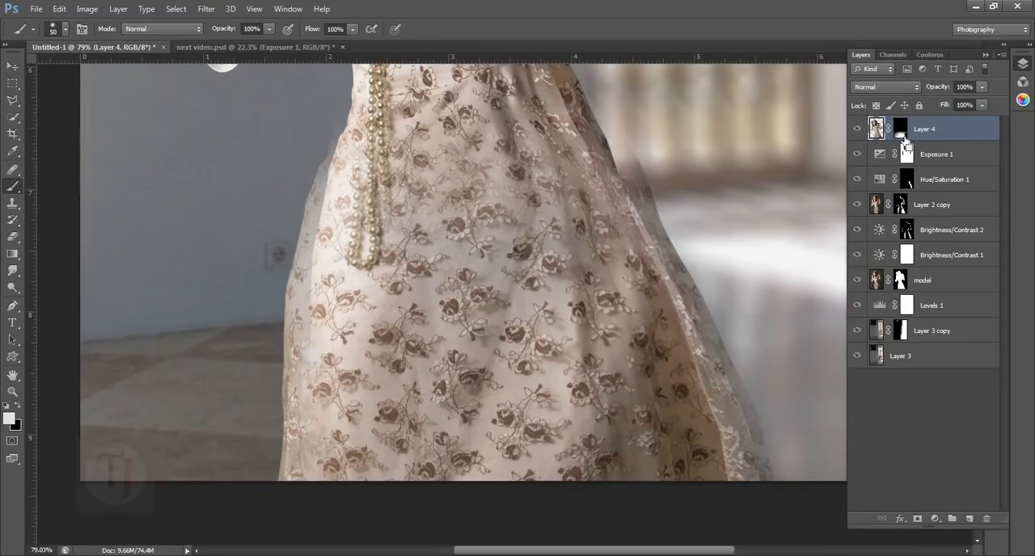
{"action": "key", "text": "ctrl+alt+z"}
- Clean up the skirt's left edge and hip on the Layer 4 mask, painting black over the ghosted outline and white to restore fabric
{"action": "left_click", "coordinate": [901, 133]}
{"action": "key", "text": "x"}
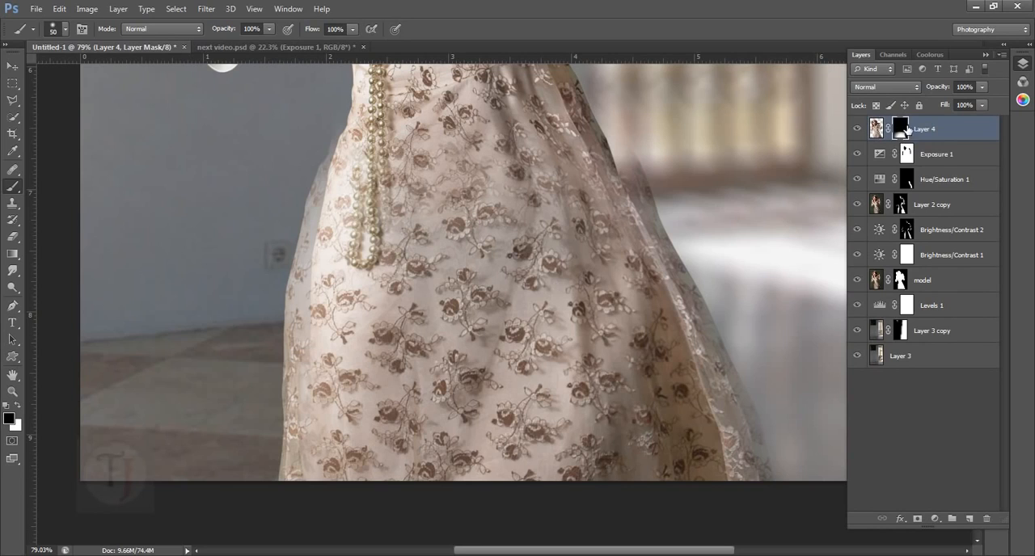
{"action": "mouse_move", "coordinate": [297, 332]}
{"action": "left_mouse_down"}
{"action": "mouse_move", "coordinate": [322, 285]}
{"action": "mouse_move", "coordinate": [321, 343]}
{"action": "mouse_move", "coordinate": [314, 310]}
{"action": "mouse_move", "coordinate": [314, 340]}
{"action": "left_mouse_up"}
{"action": "mouse_move", "coordinate": [322, 270]}
{"action": "left_mouse_down"}
{"action": "mouse_move", "coordinate": [348, 177]}
{"action": "mouse_move", "coordinate": [327, 236]}
{"action": "mouse_move", "coordinate": [334, 213]}
{"action": "left_mouse_up"}
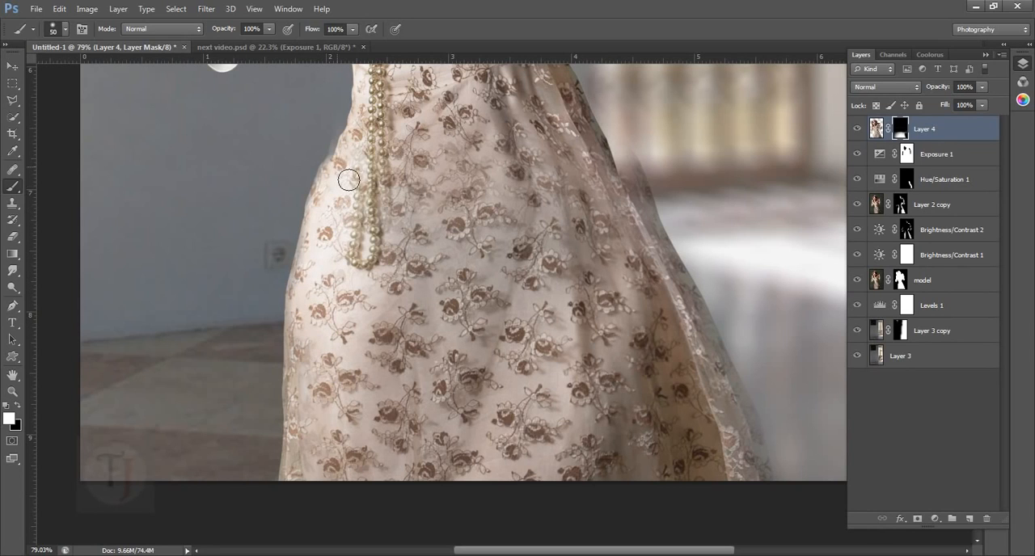
{"action": "scroll", "coordinate": [331, 152], "scroll_direction": "up", "scroll_amount": 3}
{"action": "mouse_move", "coordinate": [322, 142]}
{"action": "left_mouse_down"}
{"action": "mouse_move", "coordinate": [335, 187]}
{"action": "mouse_move", "coordinate": [354, 190]}
{"action": "mouse_move", "coordinate": [349, 215]}
{"action": "mouse_move", "coordinate": [338, 211]}
{"action": "mouse_move", "coordinate": [325, 237]}
{"action": "left_mouse_up"}
{"action": "key", "text": "x"}
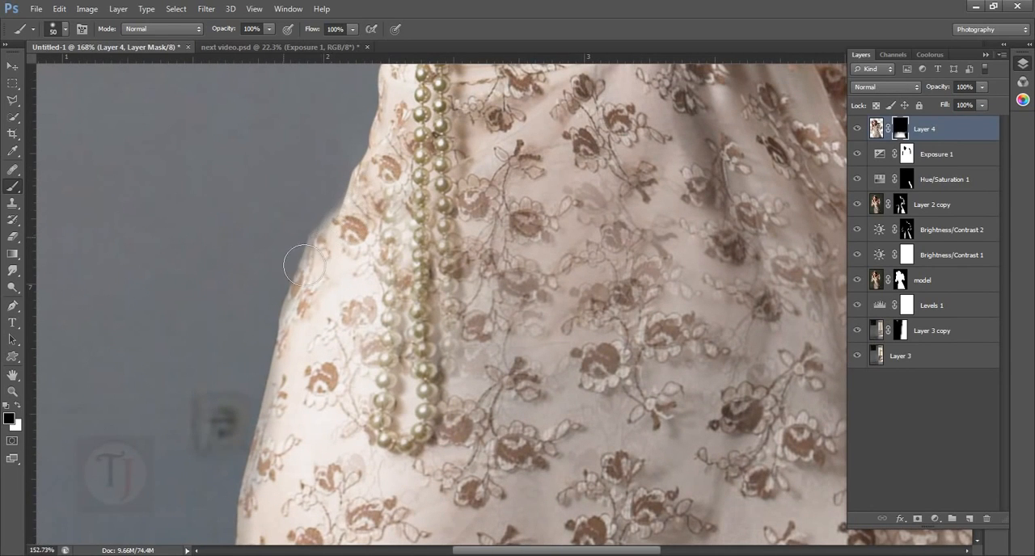
{"action": "scroll", "coordinate": [323, 243], "scroll_direction": "down", "scroll_amount": 4}
{"action": "mouse_move", "coordinate": [322, 307]}
{"action": "left_mouse_down"}
{"action": "mouse_move", "coordinate": [343, 310]}
{"action": "mouse_move", "coordinate": [285, 295]}
{"action": "left_mouse_up"}
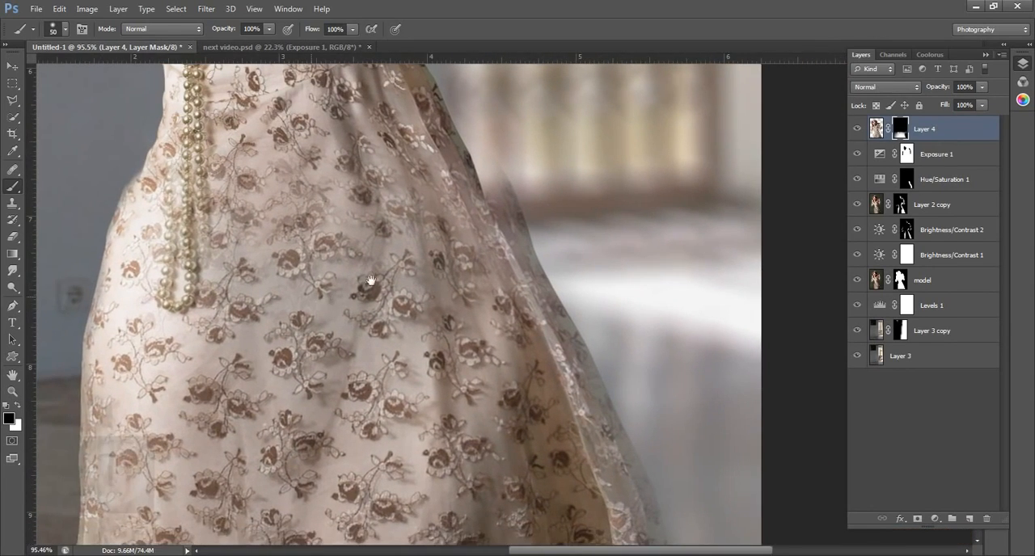
- Enlarge the brush to 100 px and paint black on the Layer 4 mask over the faded fabric along the skirt's lower right edge
{"action": "scroll", "coordinate": [504, 335], "scroll_direction": "up", "scroll_amount": 2}
{"action": "left_click_drag", "start_coordinate": [515, 408], "coordinate": [438, 283]}
{"action": "scroll", "coordinate": [522, 393], "scroll_direction": "down", "scroll_amount": 4}
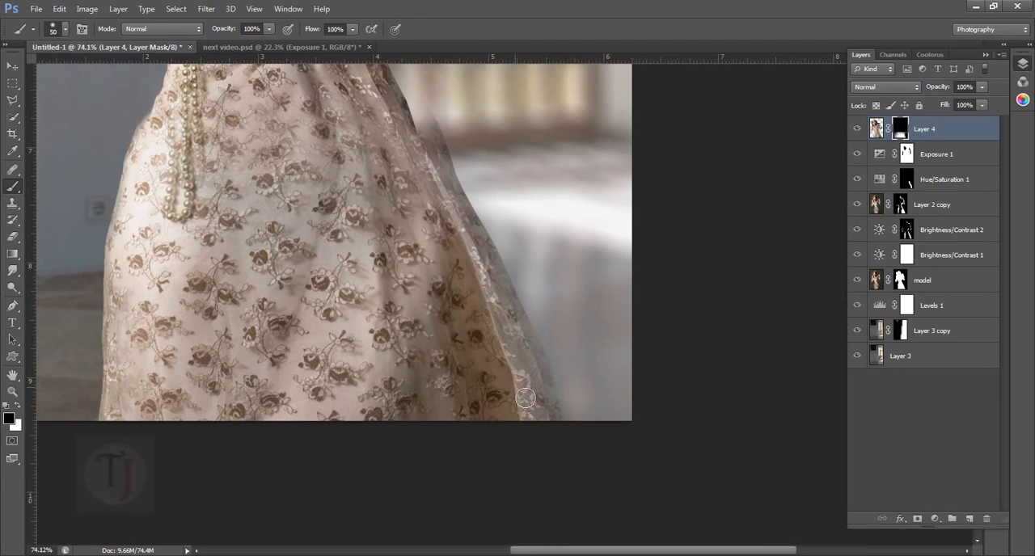
{"action": "key", "text": "bracketright"}
{"action": "key", "text": "bracketright"}
{"action": "key", "text": "bracketright"}
{"action": "key", "text": "bracketright"}
{"action": "left_click_drag", "start_coordinate": [542, 414], "coordinate": [521, 360]}
{"action": "key", "text": "x"}
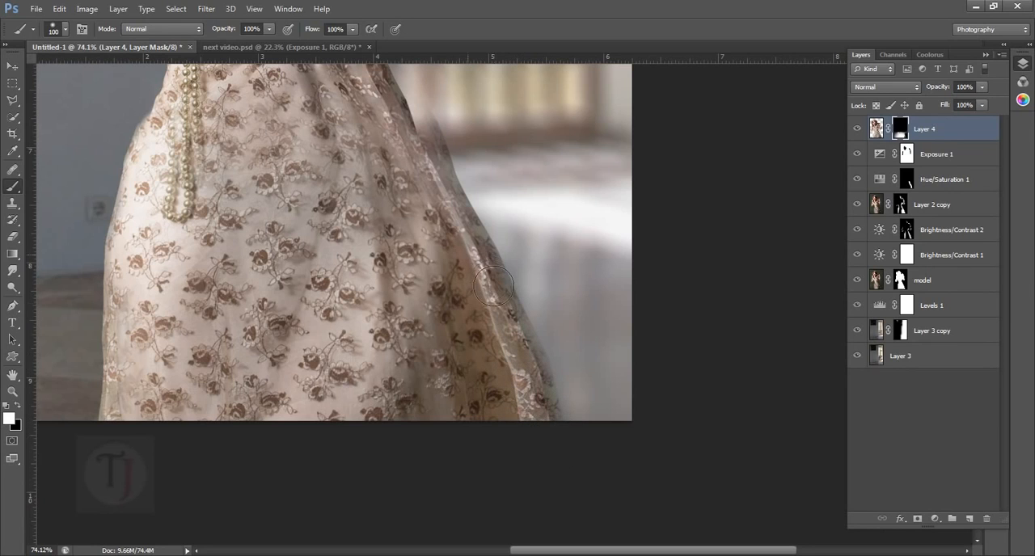
- Refine the skirt's right edge up to the hip on the Layer 4 mask, alternating white and black strokes
{"action": "mouse_move", "coordinate": [439, 229]}
{"action": "left_mouse_down"}
{"action": "mouse_move", "coordinate": [459, 304]}
{"action": "mouse_move", "coordinate": [495, 338]}
{"action": "mouse_move", "coordinate": [490, 276]}
{"action": "left_mouse_up"}
{"action": "key", "text": "x"}
{"action": "mouse_move", "coordinate": [520, 243]}
{"action": "left_mouse_down"}
{"action": "mouse_move", "coordinate": [489, 244]}
{"action": "mouse_move", "coordinate": [536, 272]}
{"action": "left_mouse_up"}
{"action": "key", "text": "x"}
{"action": "mouse_move", "coordinate": [500, 324]}
{"action": "left_mouse_down"}
{"action": "mouse_move", "coordinate": [492, 305]}
{"action": "mouse_move", "coordinate": [510, 339]}
{"action": "mouse_move", "coordinate": [497, 303]}
{"action": "left_mouse_up"}
{"action": "key", "text": "x"}
{"action": "key", "text": "x"}
{"action": "key", "text": "x"}
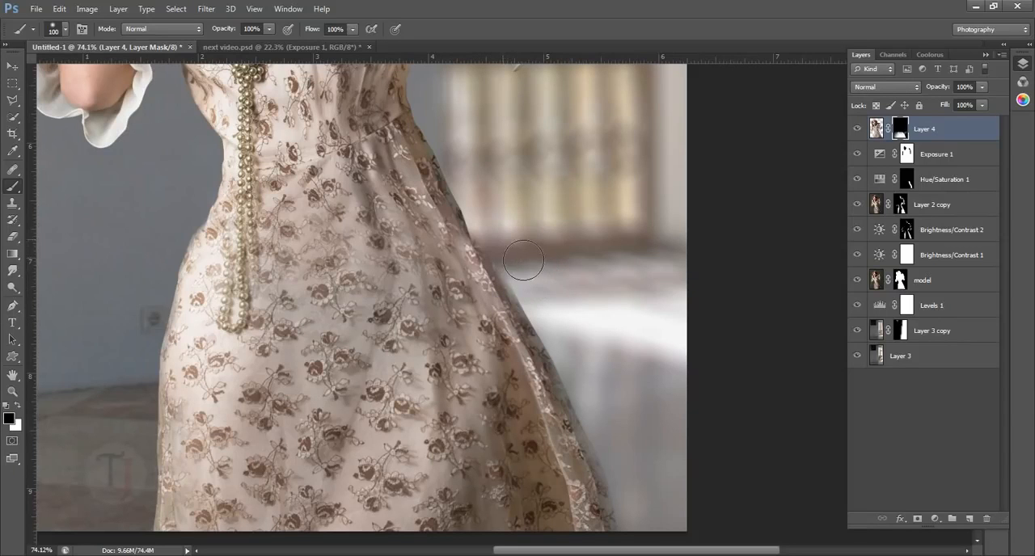
- Touch up the lower right hem on the Layer 4 mask with black outside the edge and white along the lace trim
{"action": "scroll", "coordinate": [594, 338], "scroll_direction": "down", "scroll_amount": 4}
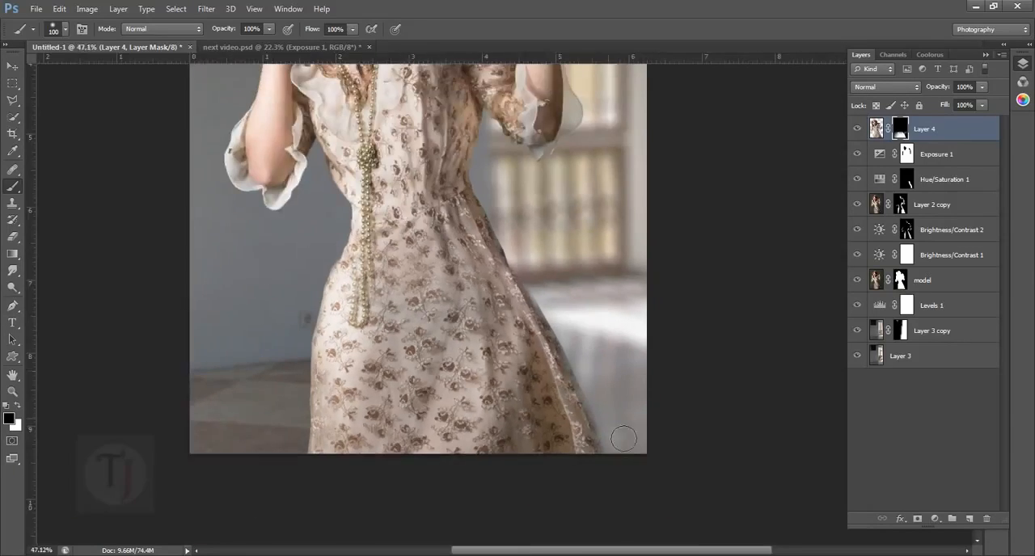
{"action": "scroll", "coordinate": [617, 441], "scroll_direction": "up", "scroll_amount": 5}
{"action": "left_click_drag", "start_coordinate": [614, 451], "coordinate": [598, 351]}
{"action": "key", "text": "x"}
{"action": "mouse_move", "coordinate": [527, 330]}
{"action": "left_mouse_down"}
{"action": "mouse_move", "coordinate": [546, 340]}
{"action": "mouse_move", "coordinate": [568, 393]}
{"action": "left_mouse_up"}
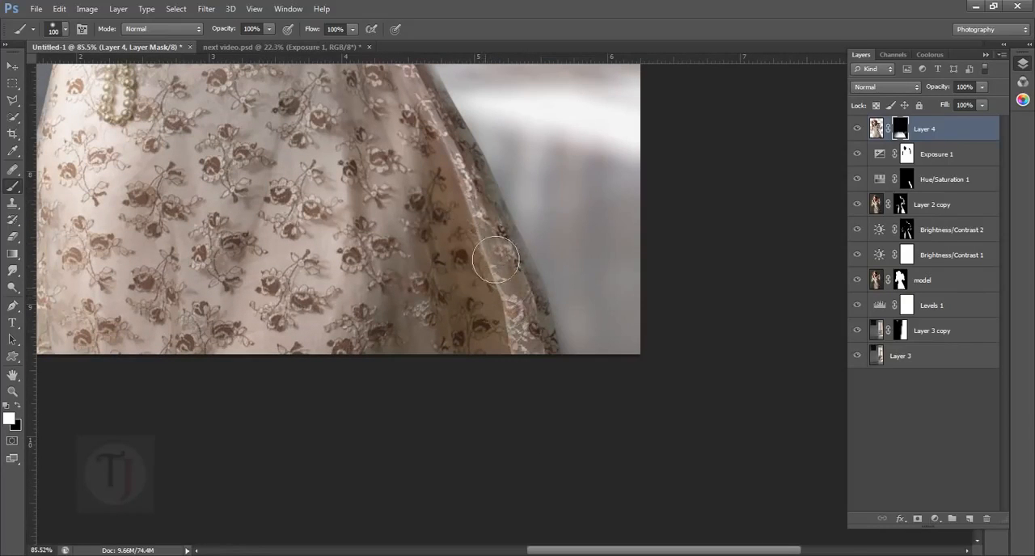
{"action": "key", "text": "x"}
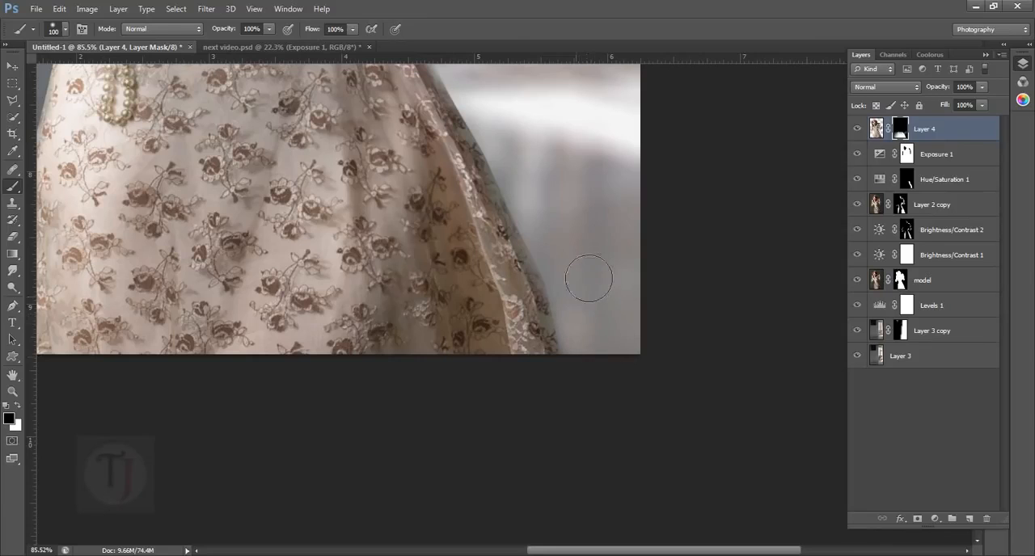
{"action": "scroll", "coordinate": [450, 357], "scroll_direction": "down", "scroll_amount": 5}
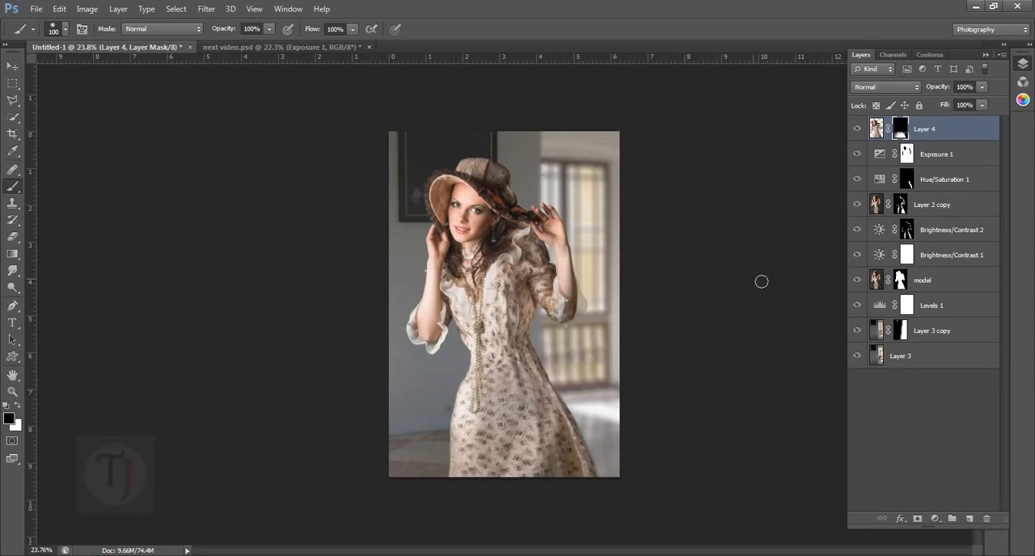
- Paint black on the Layer 4 mask over the doubled pearl strands to remove the ghosted lower end of the necklace
{"action": "left_click", "coordinate": [857, 129]}
{"action": "scroll", "coordinate": [599, 461], "scroll_direction": "up", "scroll_amount": 5}
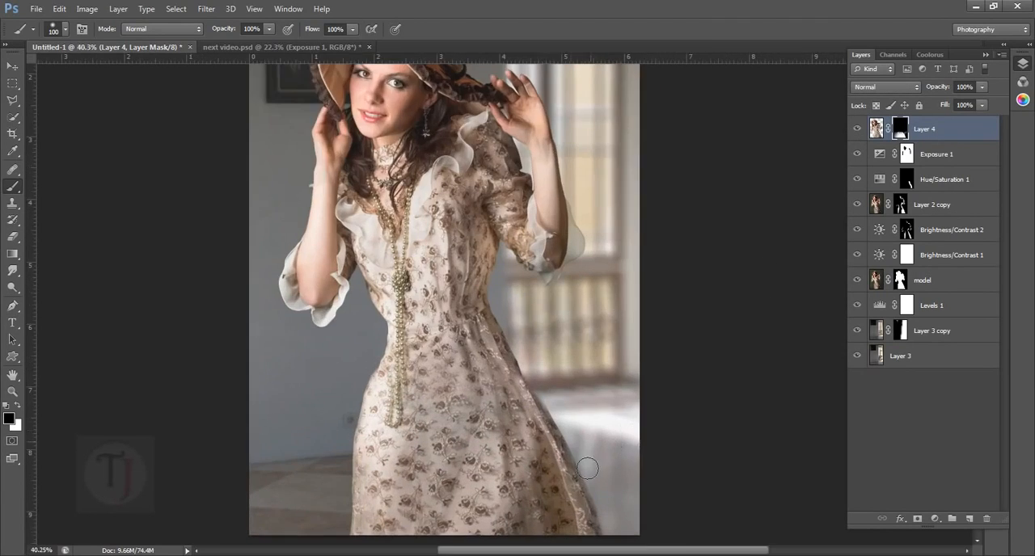
{"action": "left_click_drag", "start_coordinate": [496, 457], "coordinate": [507, 403]}
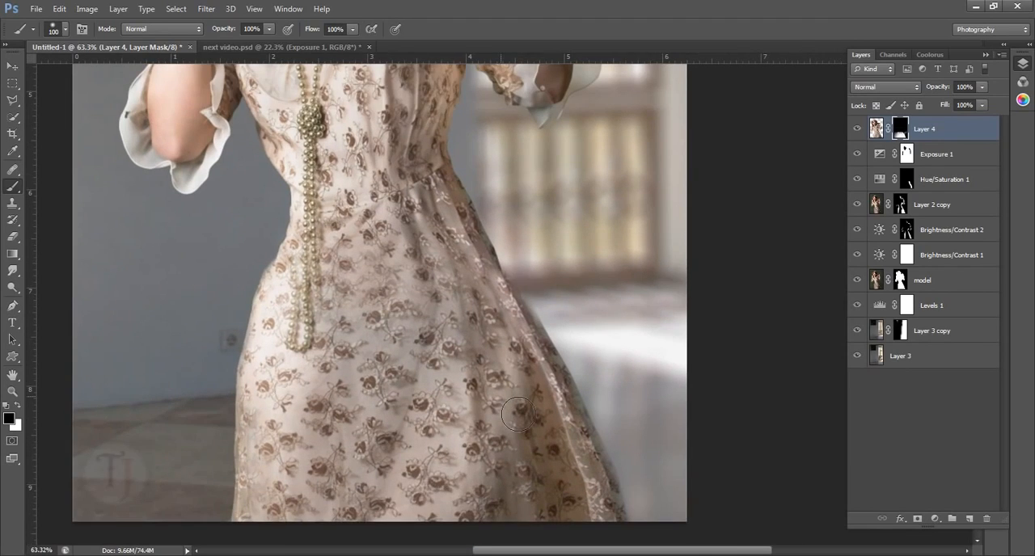
{"action": "scroll", "coordinate": [517, 415], "scroll_direction": "down", "scroll_amount": 2}
{"action": "scroll", "coordinate": [473, 367], "scroll_direction": "up", "scroll_amount": 3}
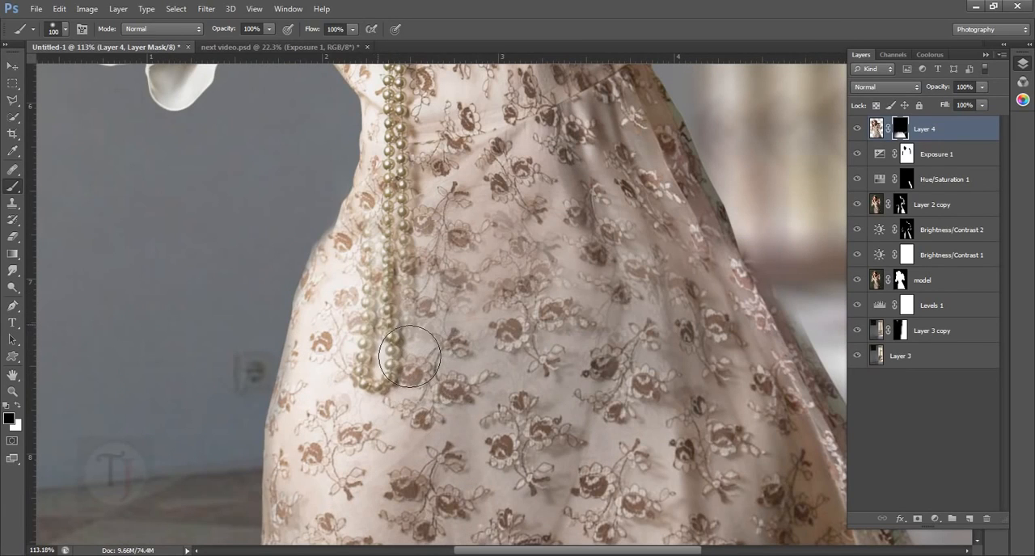
{"action": "left_click", "coordinate": [390, 288]}
{"action": "mouse_move", "coordinate": [414, 385]}
{"action": "left_mouse_down"}
{"action": "mouse_move", "coordinate": [396, 377]}
{"action": "mouse_move", "coordinate": [407, 381]}
{"action": "left_mouse_up"}
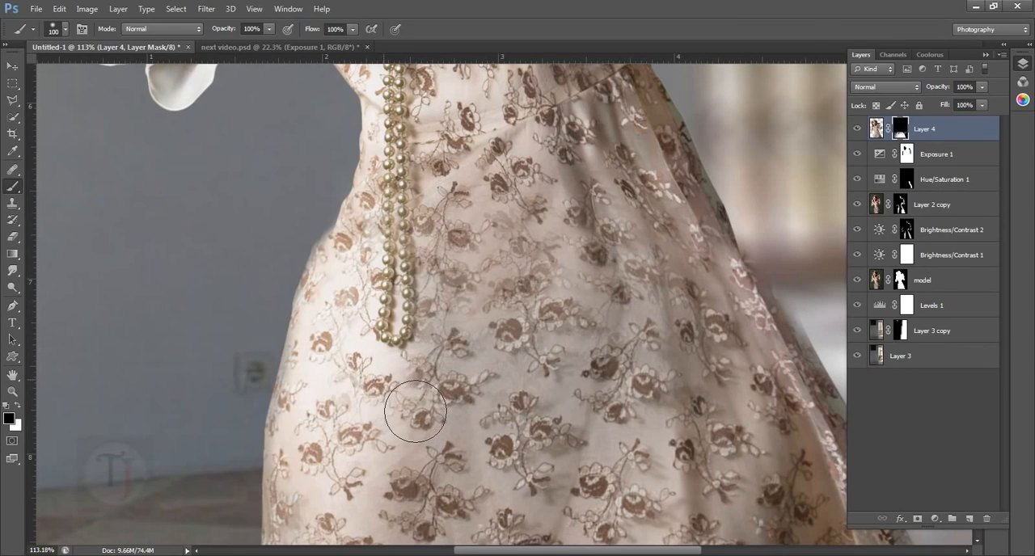
- Compare the full composite with and without Layer 4 to examine the reshaped lower dress
{"action": "scroll", "coordinate": [412, 412], "scroll_direction": "down", "scroll_amount": 6}
{"action": "scroll", "coordinate": [535, 444], "scroll_direction": "down", "scroll_amount": 2}
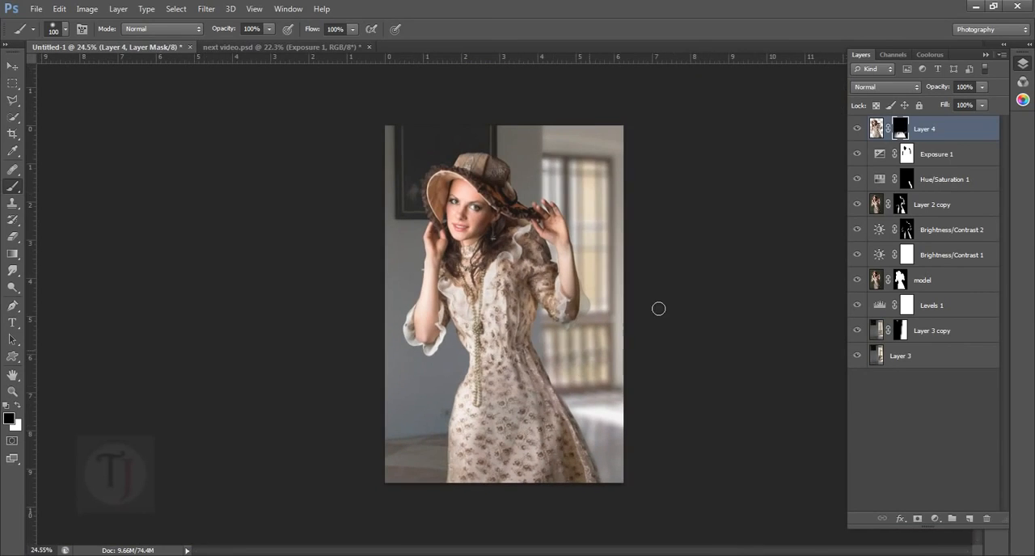
{"action": "left_click", "coordinate": [858, 129]}
{"action": "left_click", "coordinate": [858, 129]}
{"action": "left_click", "coordinate": [858, 130]}
{"action": "left_click", "coordinate": [858, 130]}
{"action": "left_click", "coordinate": [859, 131]}
{"action": "left_click", "coordinate": [859, 131]}
{"action": "left_click", "coordinate": [859, 131]}
{"action": "left_click", "coordinate": [859, 131]}
{"action": "left_click", "coordinate": [860, 136]}
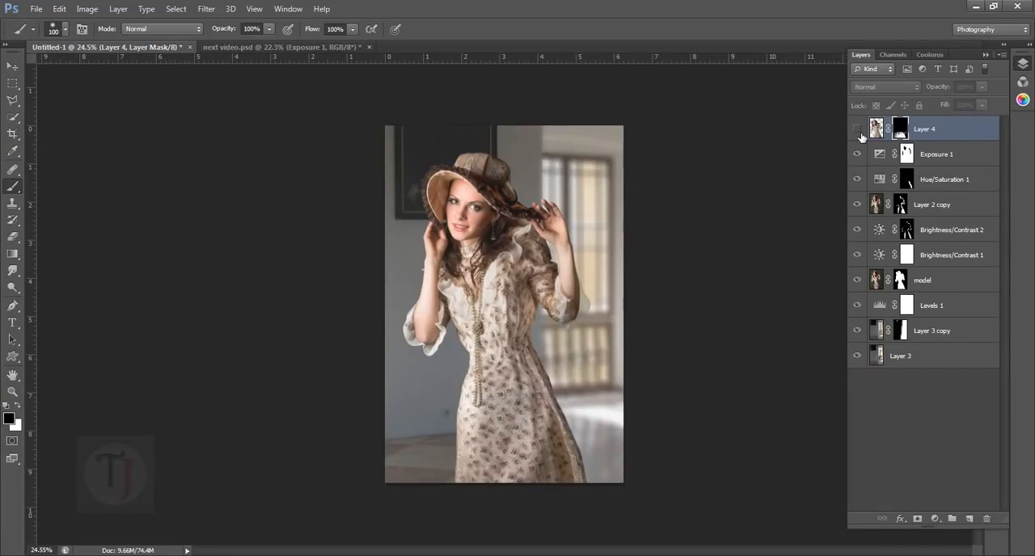